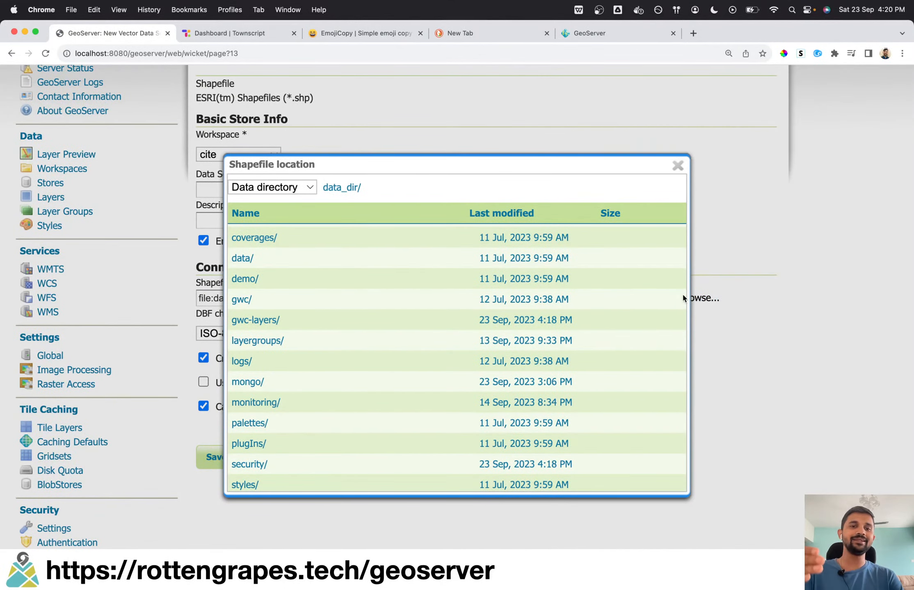
{"action": "left_click", "coordinate": [302, 189]}
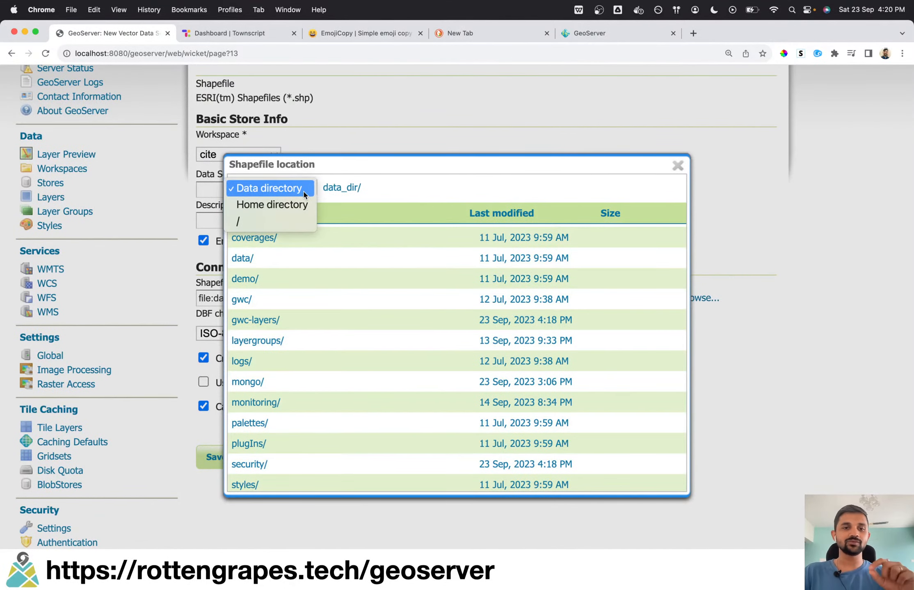
{"action": "left_click", "coordinate": [288, 222]}
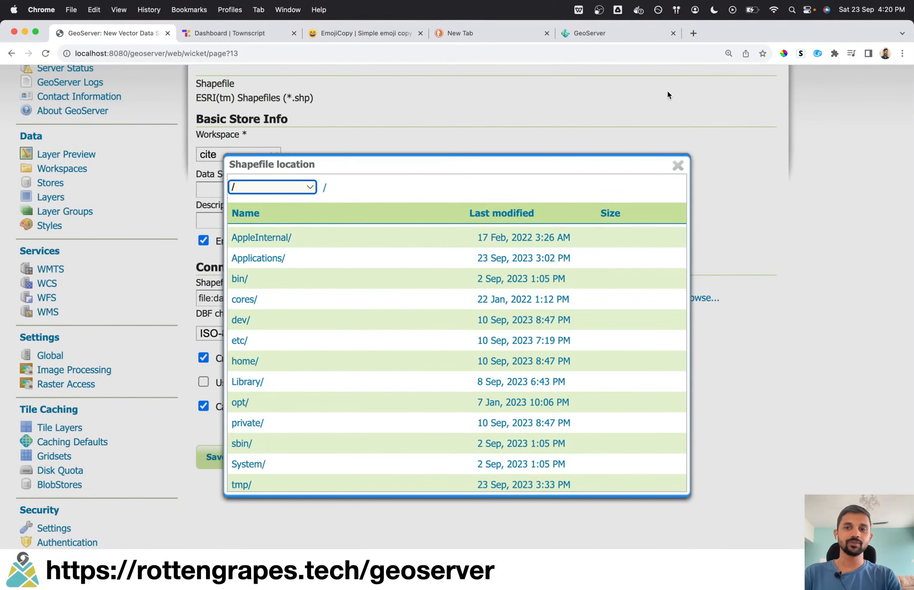
{"action": "left_click", "coordinate": [677, 166]}
{"action": "left_click", "coordinate": [249, 190]}
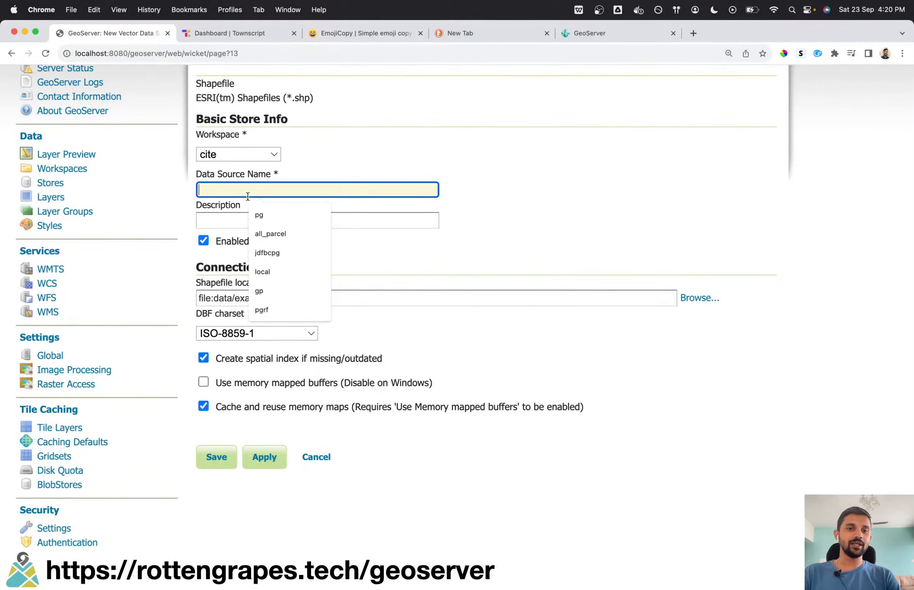
- Open the raj shapefile store of the tiger workspace from the Stores list for editing
{"action": "left_click", "coordinate": [50, 183]}
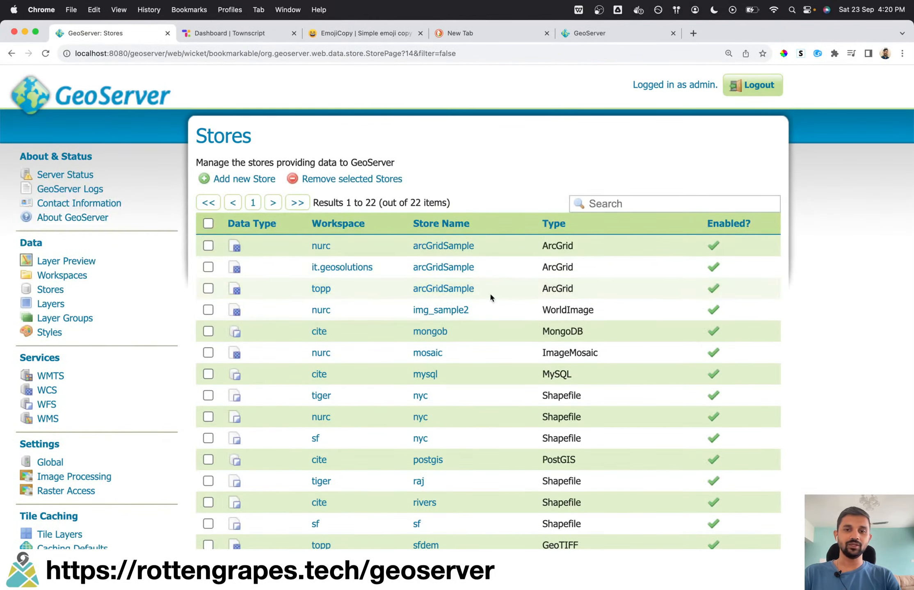
{"action": "scroll", "coordinate": [477, 334], "scroll_direction": "down", "scroll_amount": 5}
{"action": "scroll", "coordinate": [477, 334], "scroll_direction": "down", "scroll_amount": 2}
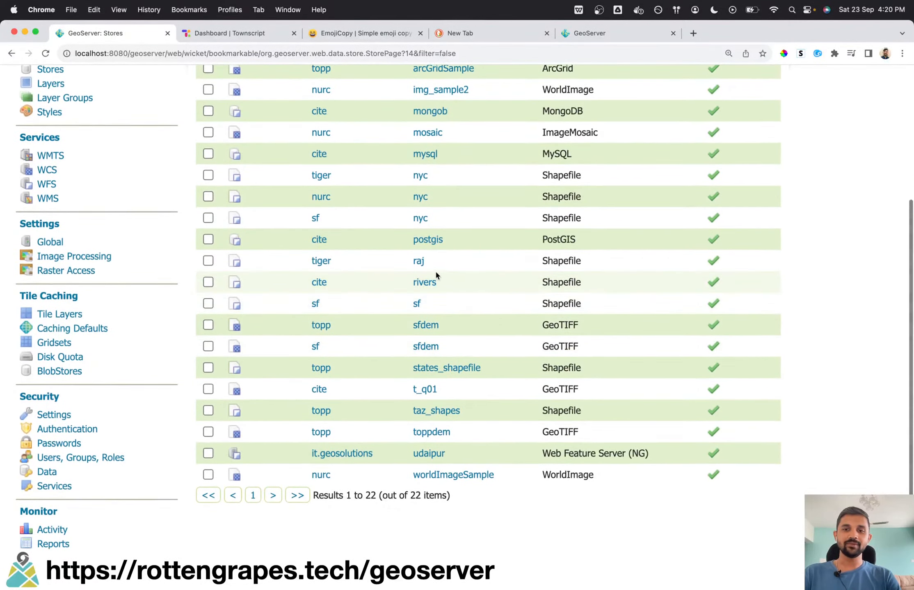
{"action": "left_click", "coordinate": [416, 261]}
{"action": "scroll", "coordinate": [299, 379], "scroll_direction": "down", "scroll_amount": 3}
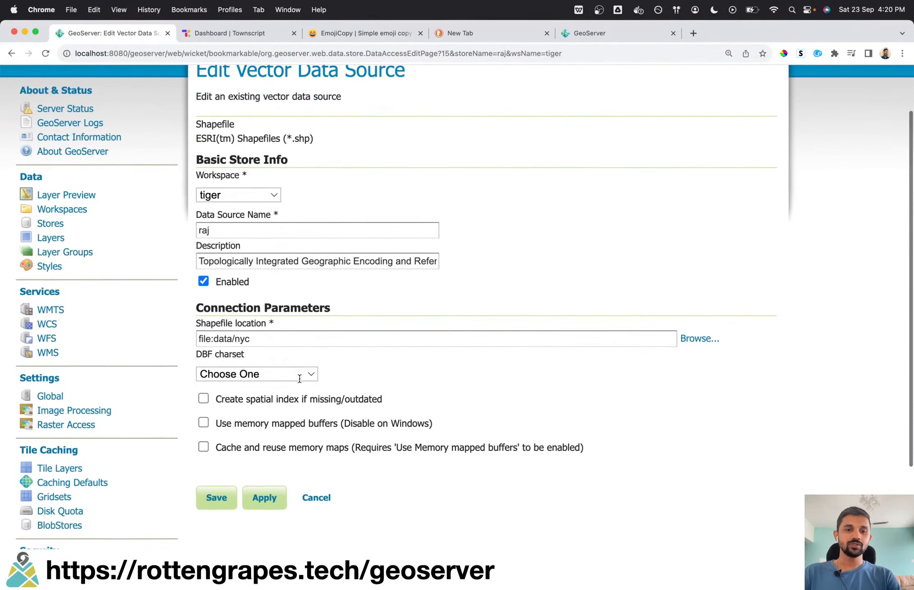
- Examine the file prefix, data folder and nyc folder parts of the store's shapefile location path
{"action": "double_click", "coordinate": [226, 338]}
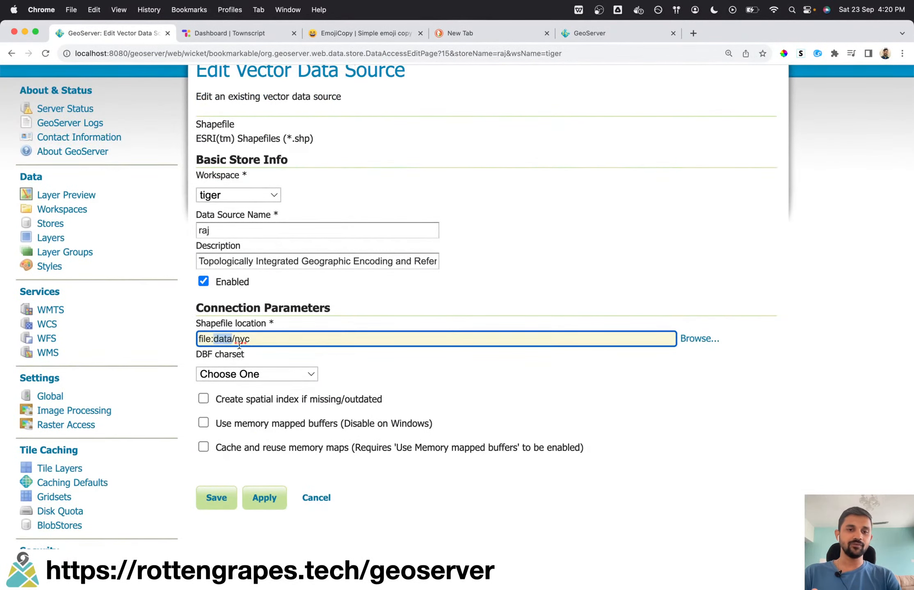
{"action": "left_click", "coordinate": [258, 331]}
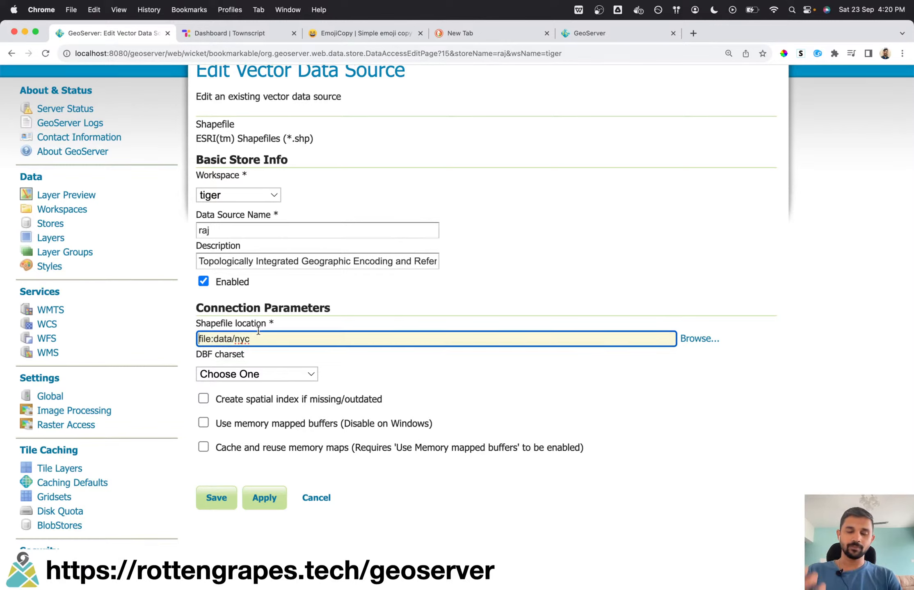
{"action": "left_click_drag", "start_coordinate": [213, 337], "coordinate": [197, 336]}
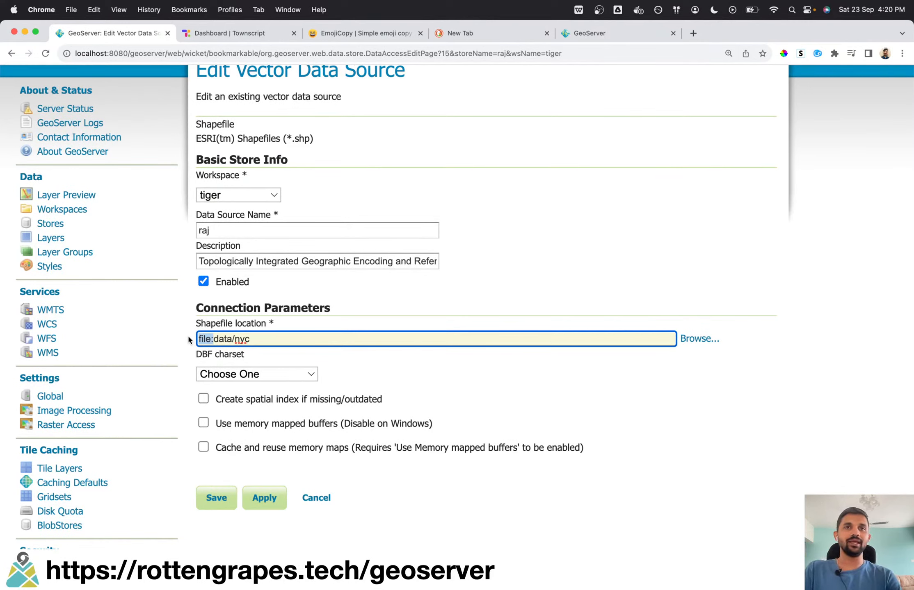
{"action": "double_click", "coordinate": [227, 338]}
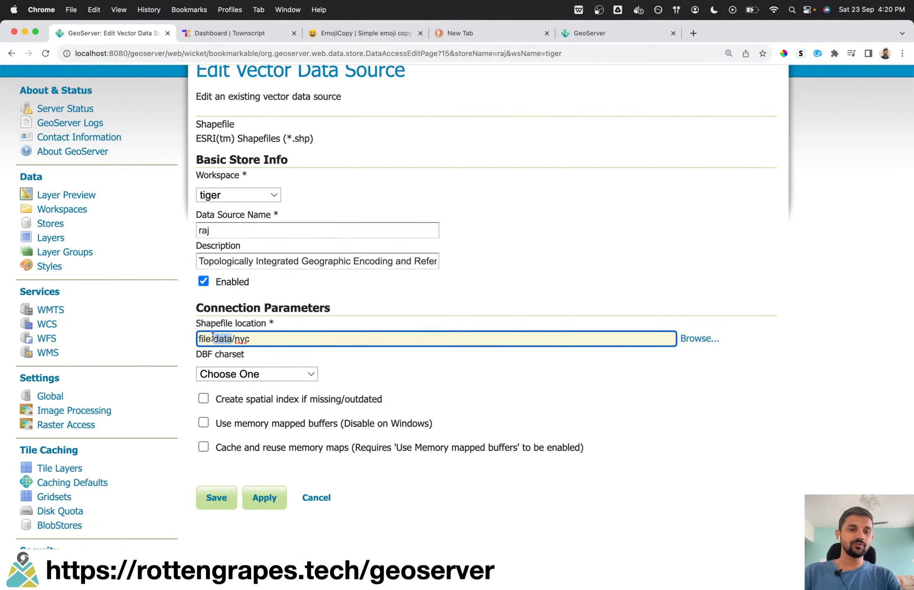
{"action": "left_click", "coordinate": [212, 339]}
{"action": "left_click_drag", "start_coordinate": [212, 338], "coordinate": [197, 338]}
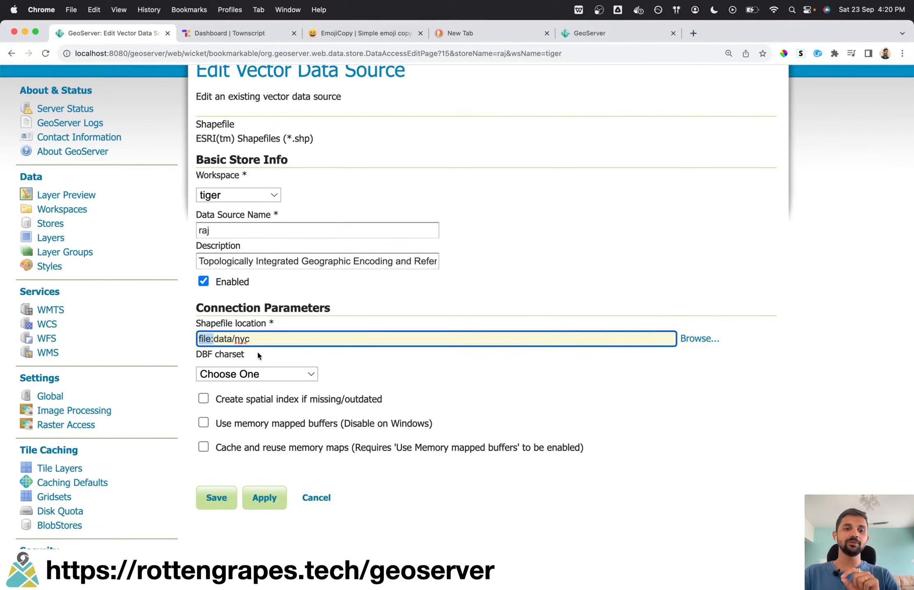
{"action": "double_click", "coordinate": [245, 339]}
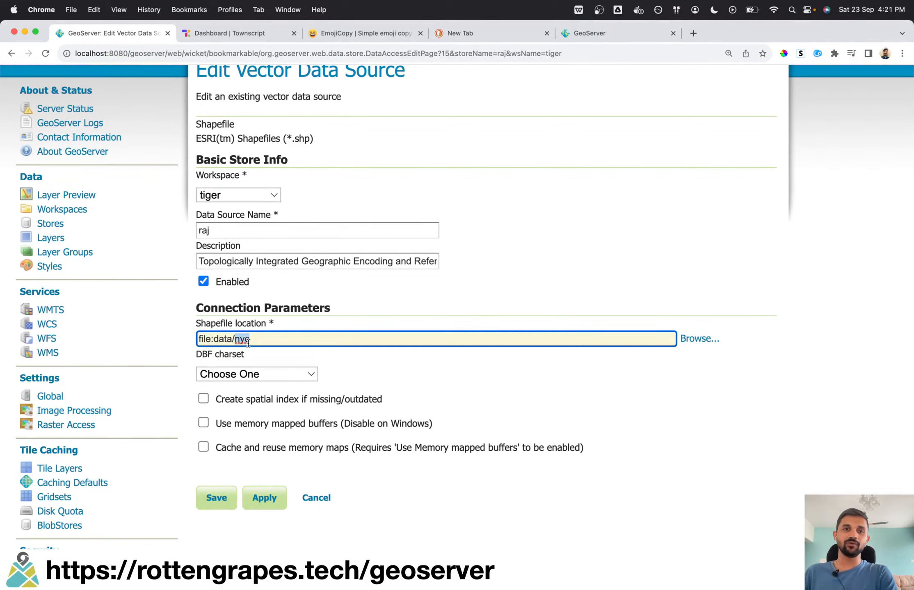
- Close the EmojiCopy and New Tab browser tabs and deselect the text in the shapefile location
{"action": "left_click", "coordinate": [420, 34]}
{"action": "left_click", "coordinate": [420, 34]}
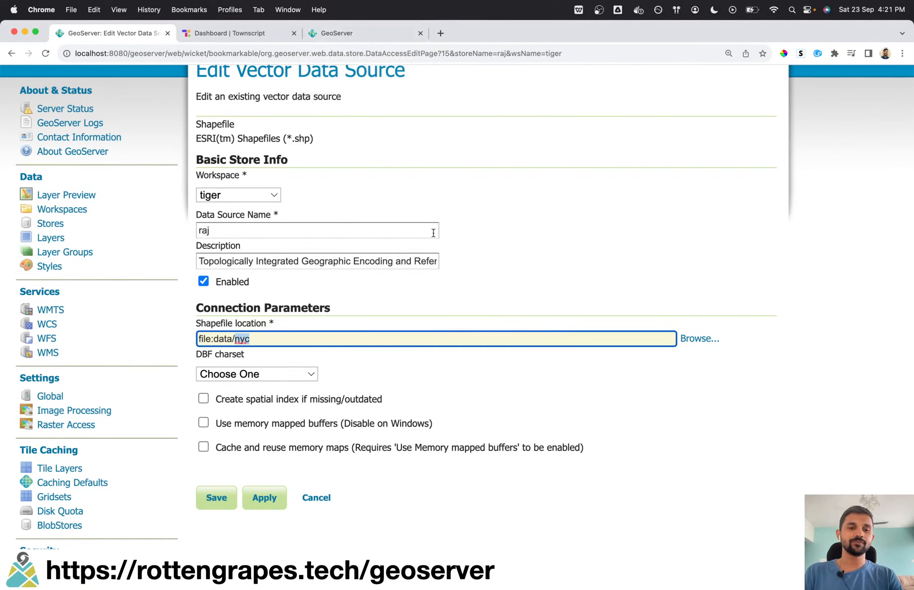
{"action": "left_click", "coordinate": [476, 247]}
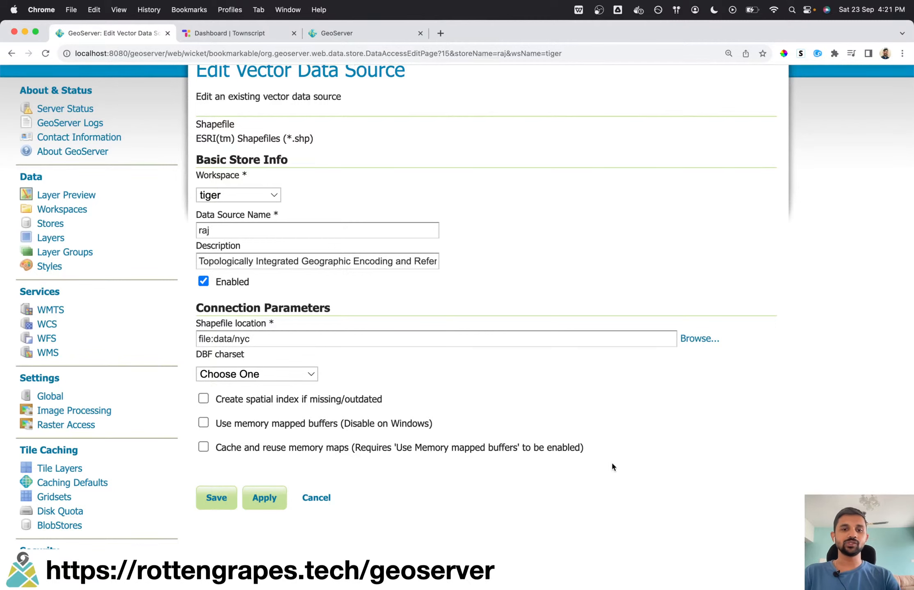
- Browse for the raj store's shapefile location and switch the file browser to the Home directory
{"action": "left_click", "coordinate": [700, 338]}
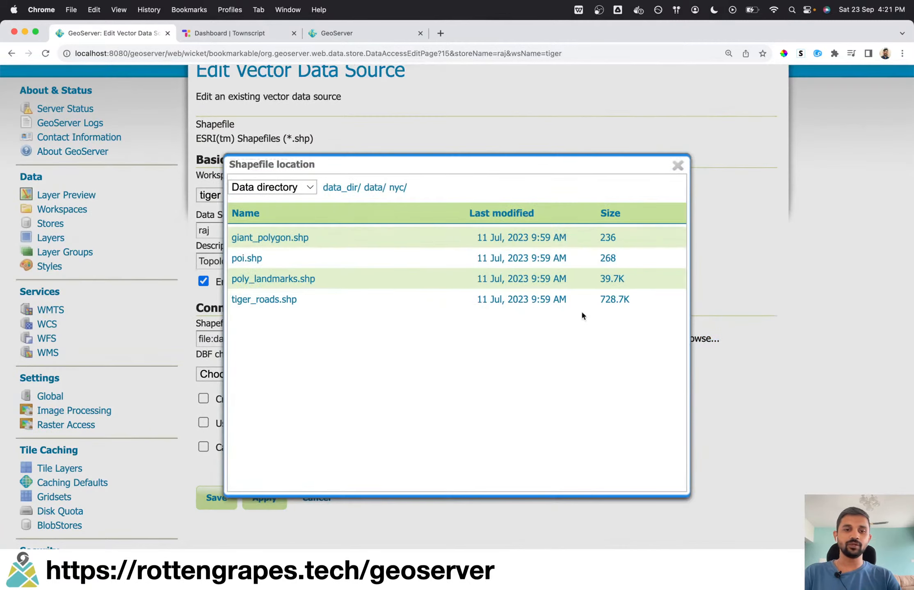
{"action": "left_click", "coordinate": [296, 191]}
{"action": "left_click", "coordinate": [287, 219]}
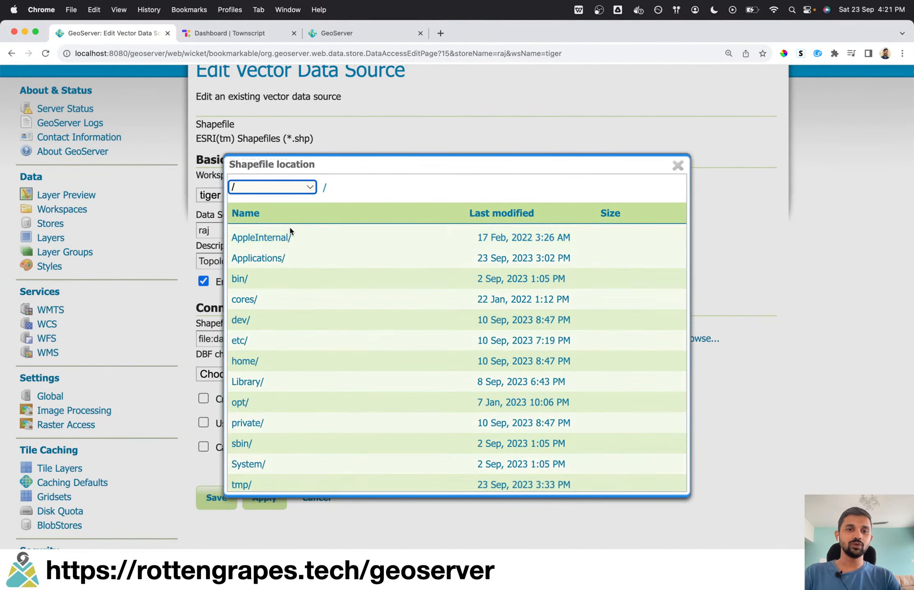
{"action": "scroll", "coordinate": [263, 334], "scroll_direction": "down", "scroll_amount": 5}
{"action": "scroll", "coordinate": [261, 328], "scroll_direction": "up", "scroll_amount": 5}
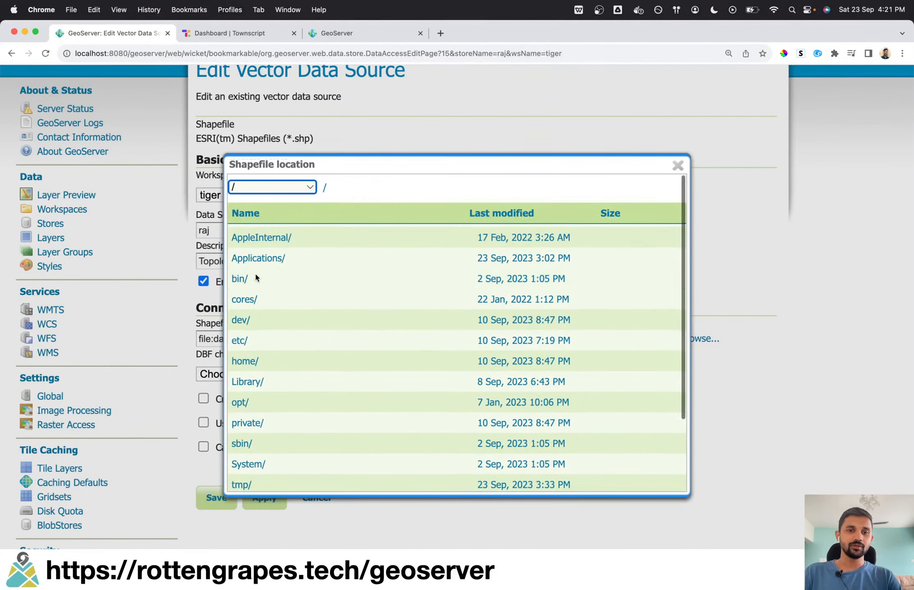
{"action": "left_click", "coordinate": [264, 189]}
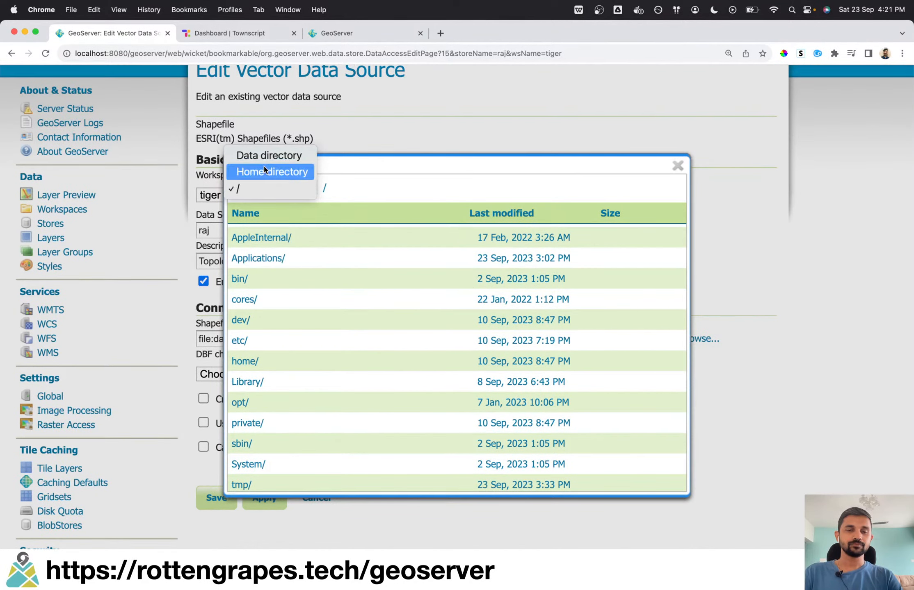
{"action": "left_click", "coordinate": [264, 172]}
- Set the shapefile location to 3D_Vegetation.shp in Downloads/3D_MODAL_FINAL and save the raj store
{"action": "left_click", "coordinate": [258, 322]}
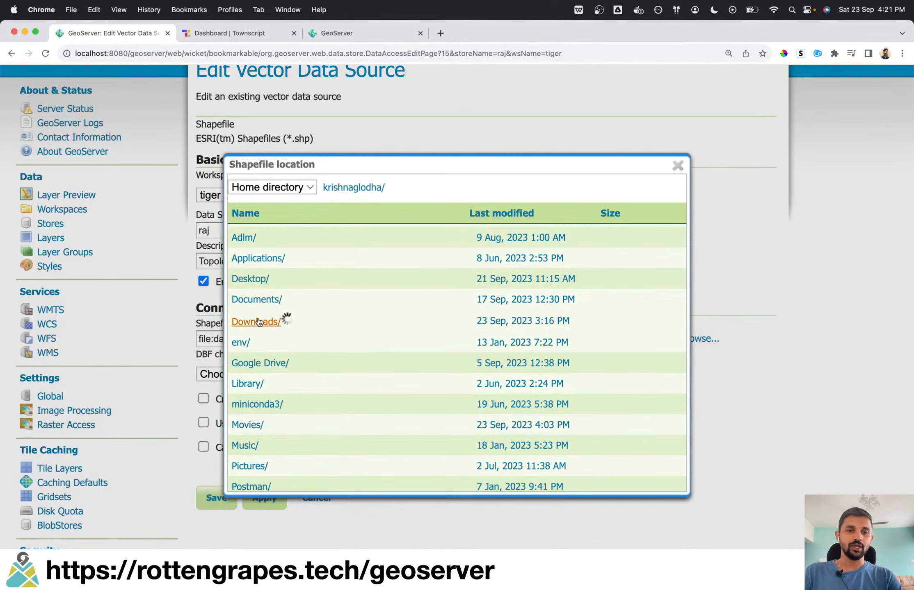
{"action": "scroll", "coordinate": [295, 354], "scroll_direction": "down", "scroll_amount": 1}
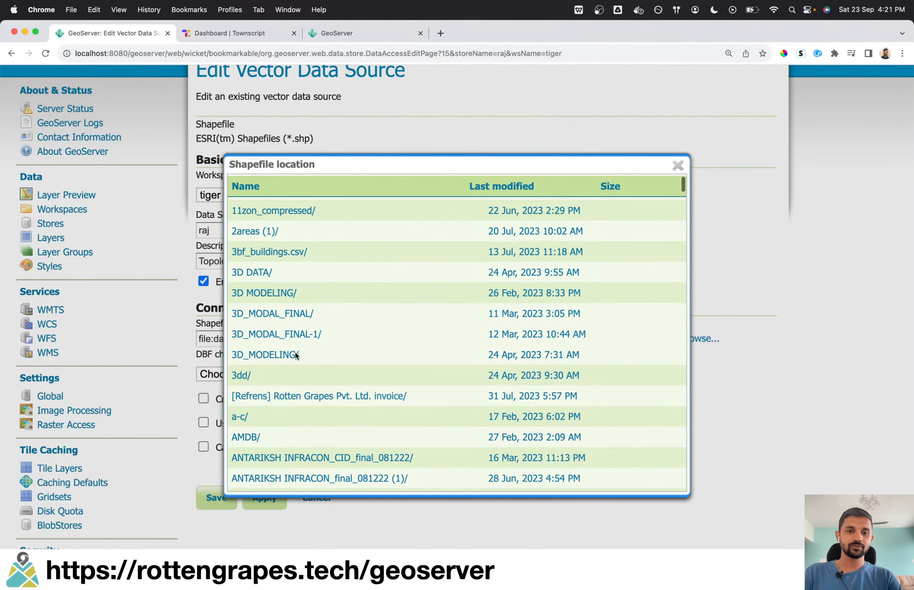
{"action": "scroll", "coordinate": [296, 355], "scroll_direction": "down", "scroll_amount": 1}
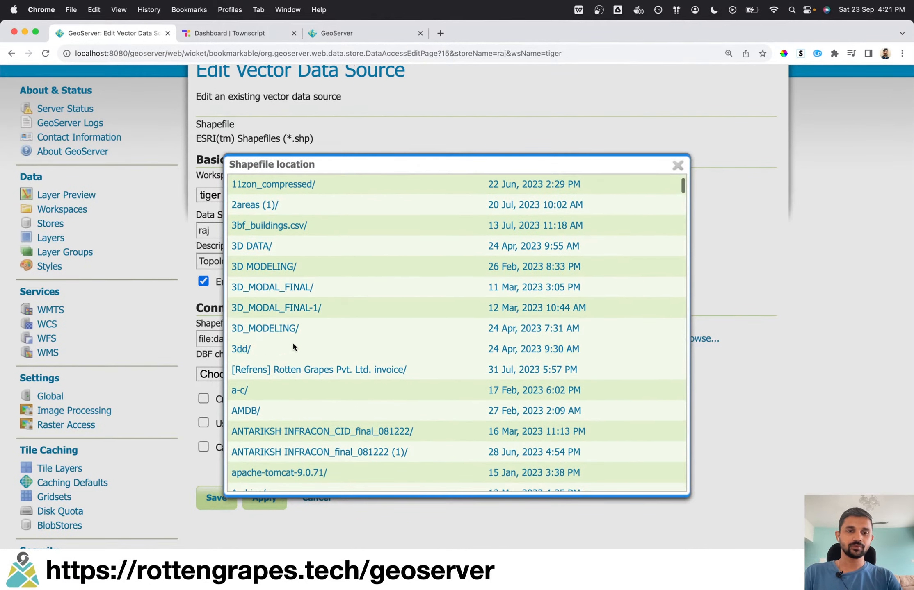
{"action": "left_click", "coordinate": [281, 288]}
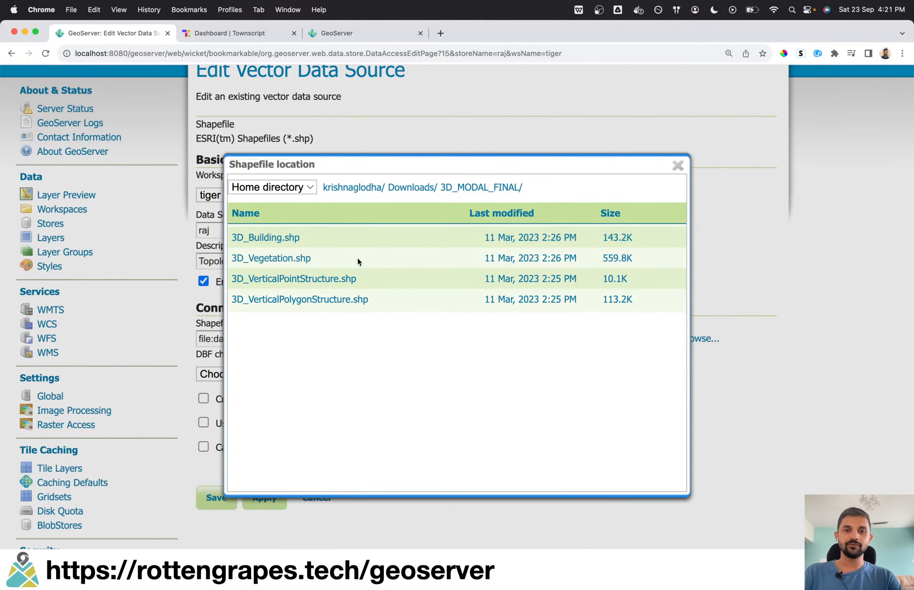
{"action": "left_click", "coordinate": [298, 261]}
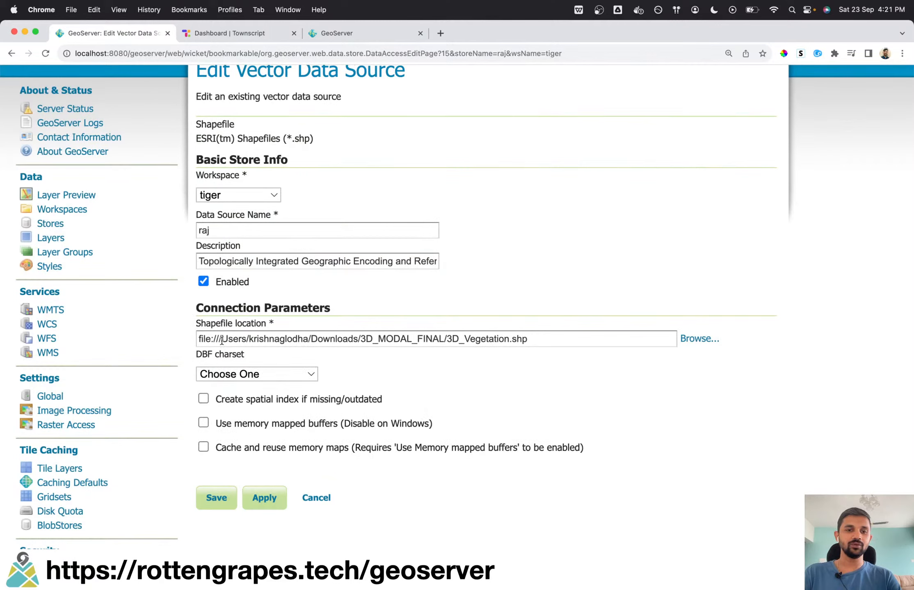
{"action": "left_click_drag", "start_coordinate": [219, 340], "coordinate": [458, 339]}
{"action": "left_click", "coordinate": [570, 363]}
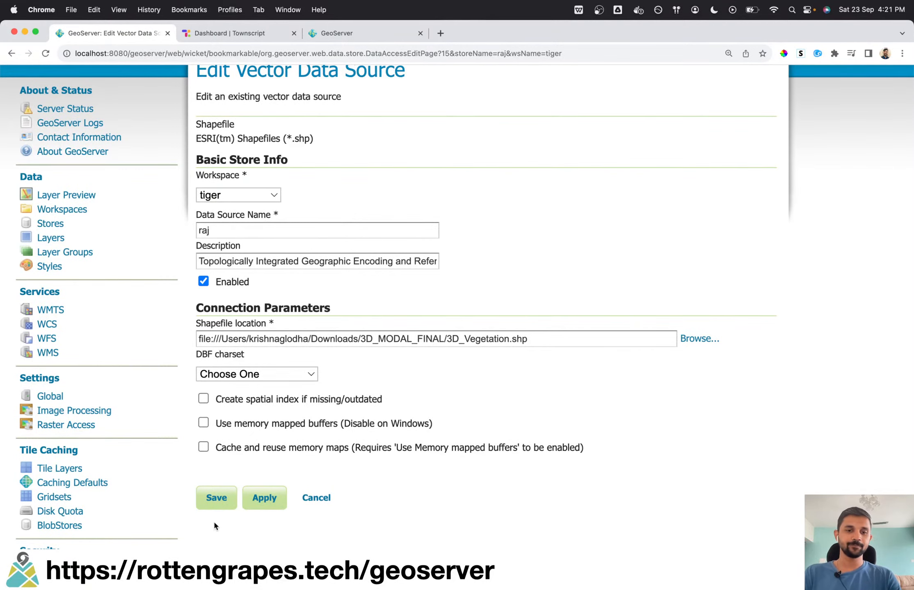
{"action": "left_click", "coordinate": [220, 503]}
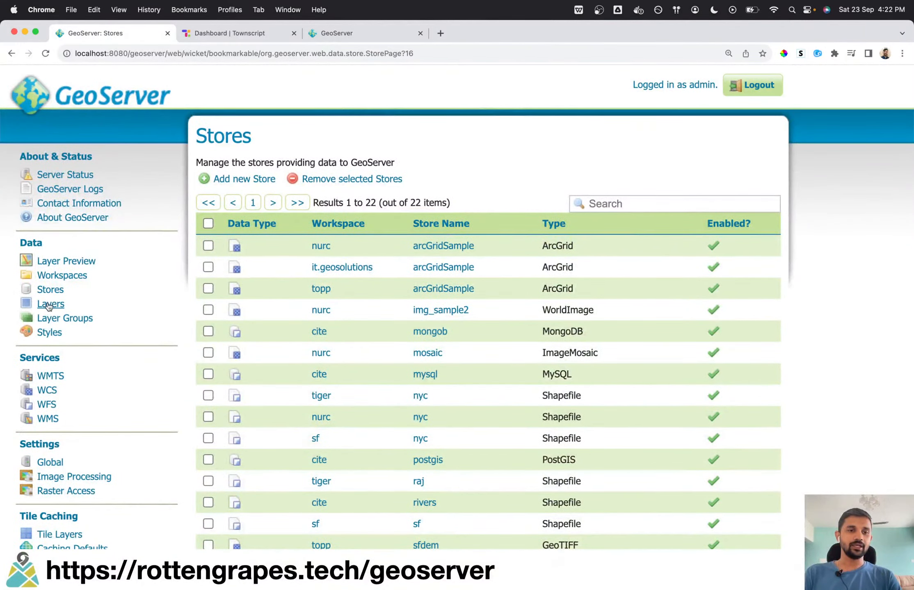
- Start adding a new layer and pick tiger:raj as its source store
{"action": "left_click", "coordinate": [49, 305]}
{"action": "left_click", "coordinate": [246, 183]}
{"action": "left_click", "coordinate": [295, 188]}
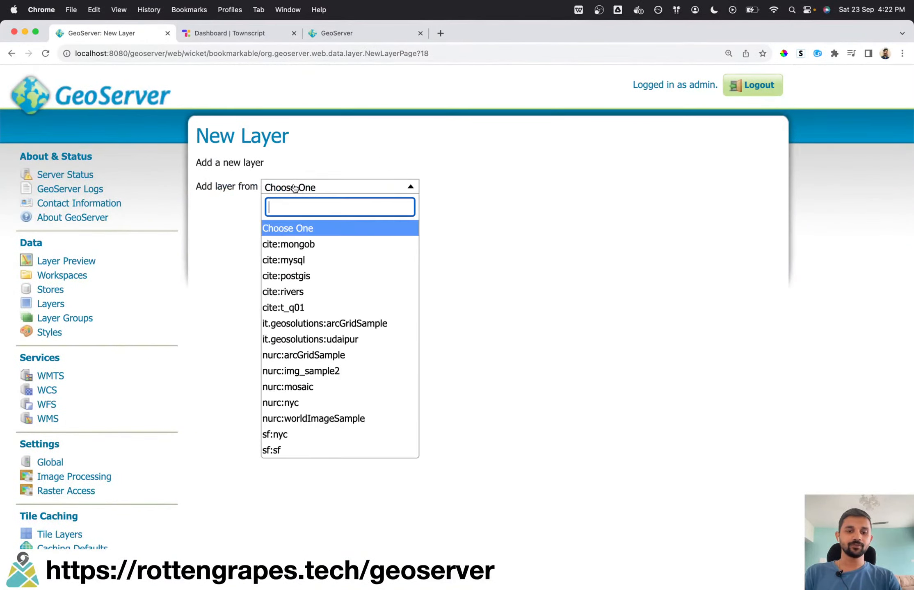
{"action": "type", "text": "raj"}
{"action": "key", "text": "Return"}
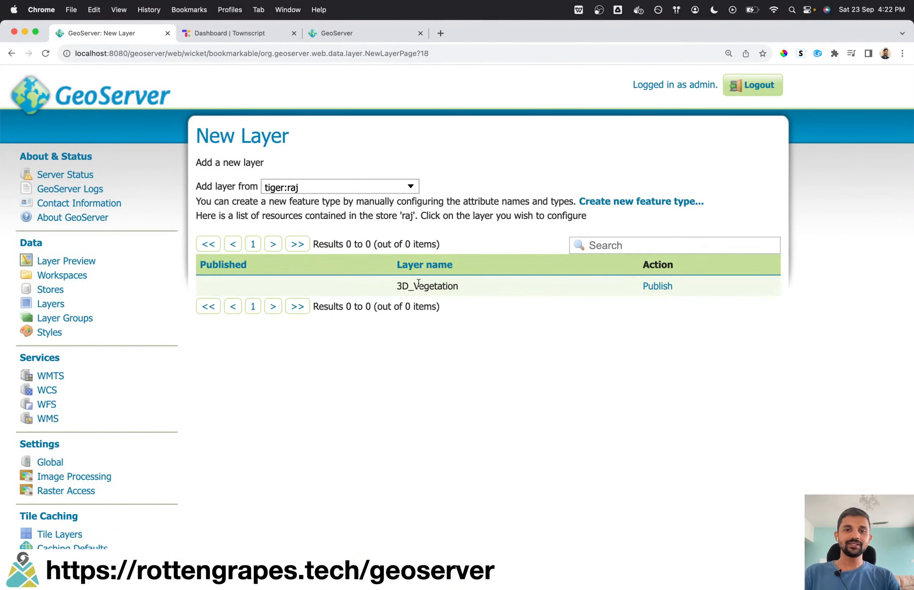
- Publish the 3D_Vegetation layer with its native bounding box computed from data and its lat/lon box from native bounds
{"action": "left_click_drag", "start_coordinate": [402, 286], "coordinate": [502, 286]}
{"action": "left_click", "coordinate": [648, 286]}
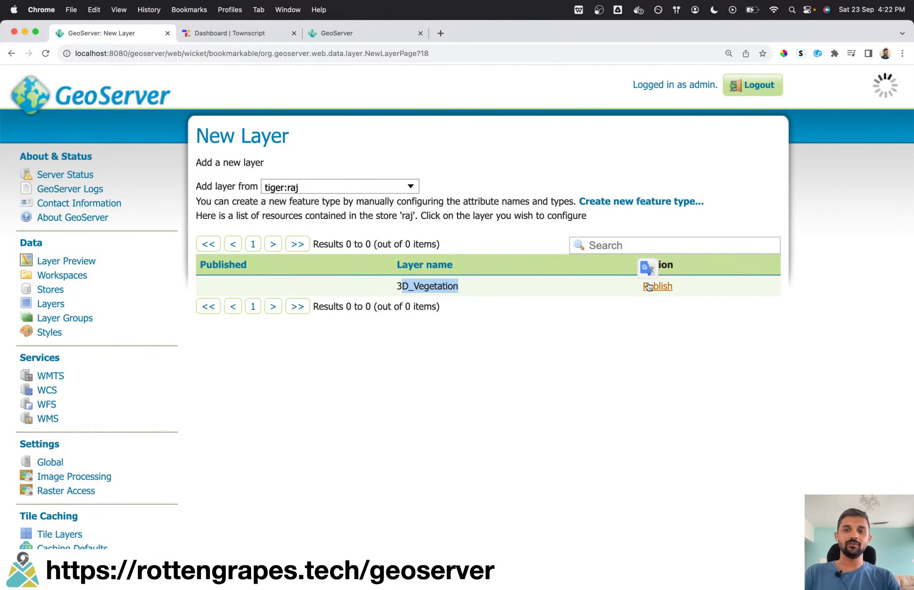
{"action": "scroll", "coordinate": [372, 396], "scroll_direction": "down", "scroll_amount": 15}
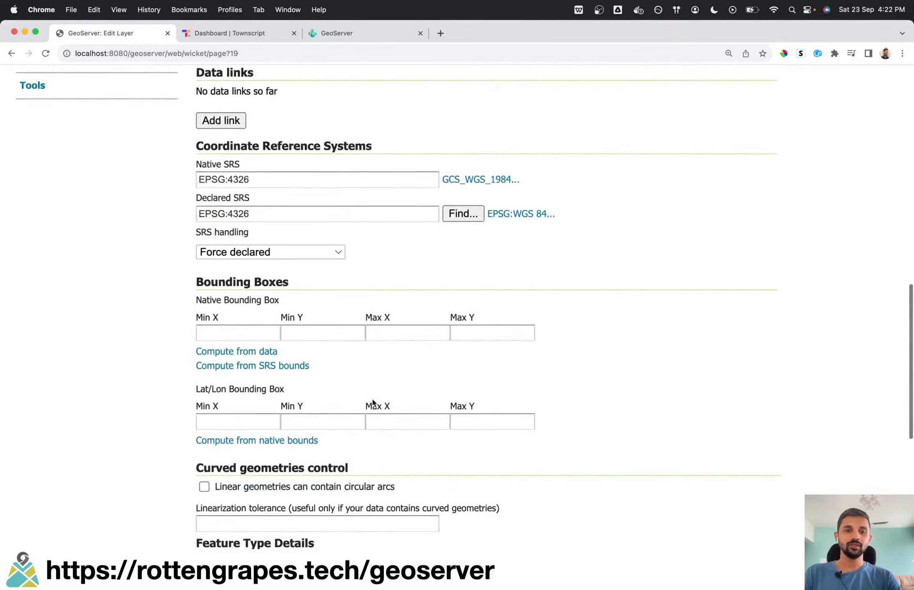
{"action": "scroll", "coordinate": [372, 403], "scroll_direction": "down", "scroll_amount": 1}
{"action": "left_click", "coordinate": [236, 342]}
{"action": "left_click", "coordinate": [257, 432]}
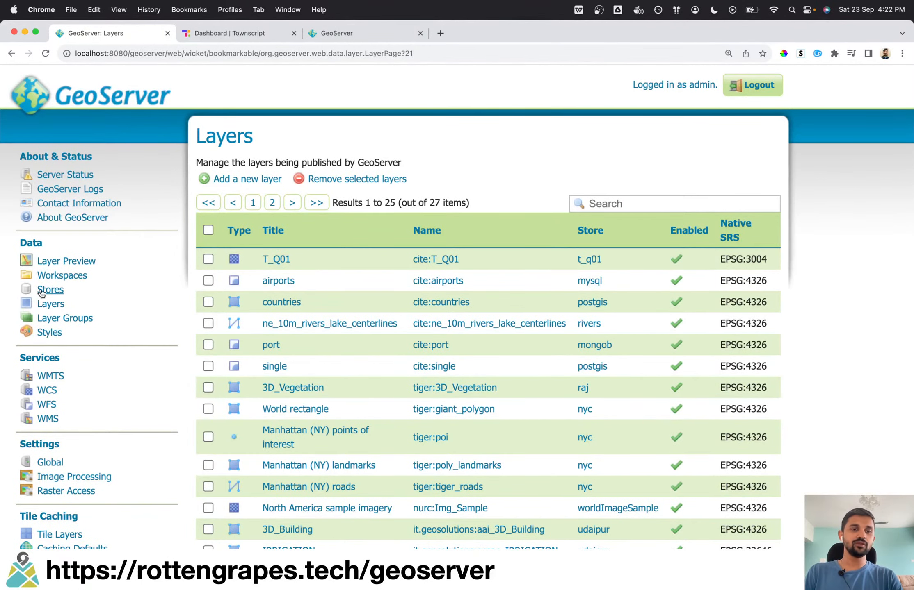
- Start a new Directory of spatial files (shapefiles) store and name the data source foldershp
{"action": "left_click", "coordinate": [46, 290]}
{"action": "left_click", "coordinate": [245, 179]}
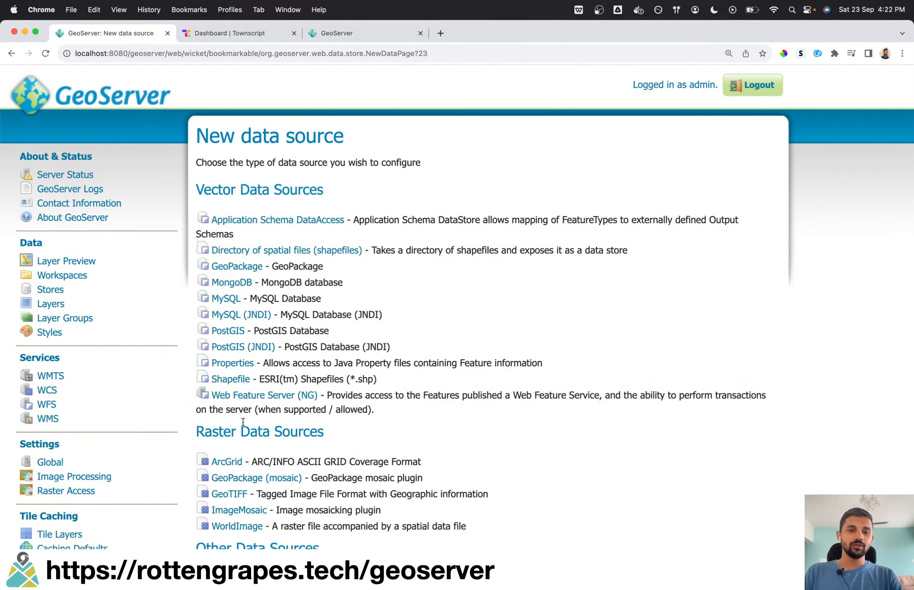
{"action": "left_click", "coordinate": [244, 252]}
{"action": "left_click", "coordinate": [298, 300]}
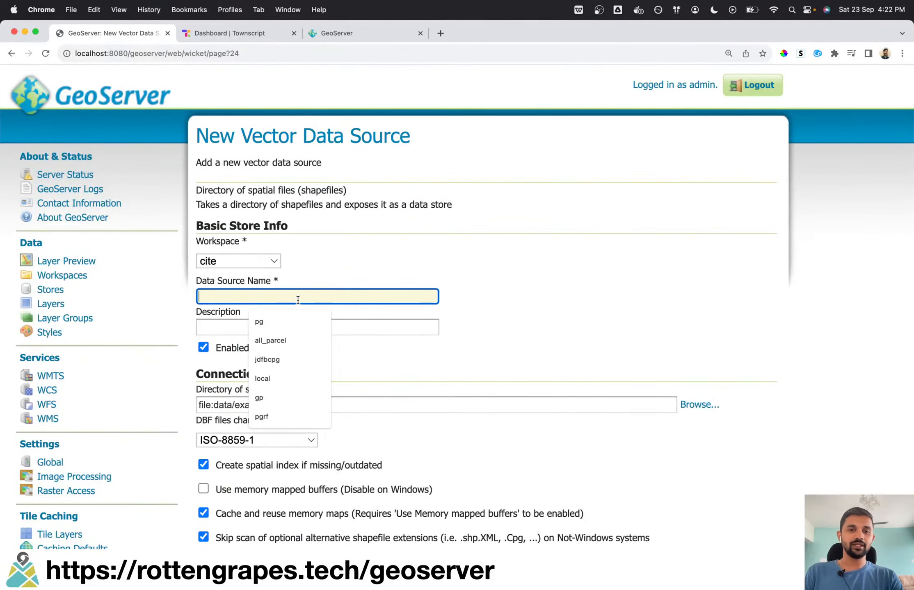
{"action": "type", "text": "foldershp"}
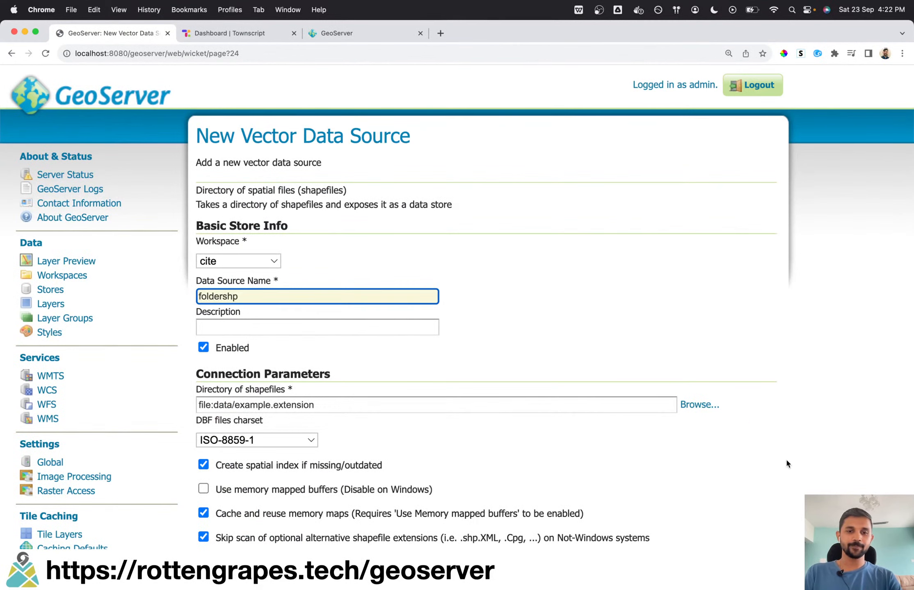
- Set the foldershp store's shapefile directory to Downloads/3D MODELING/Shapefiles, save it, and start publishing its FENCE layer
{"action": "left_click", "coordinate": [697, 405]}
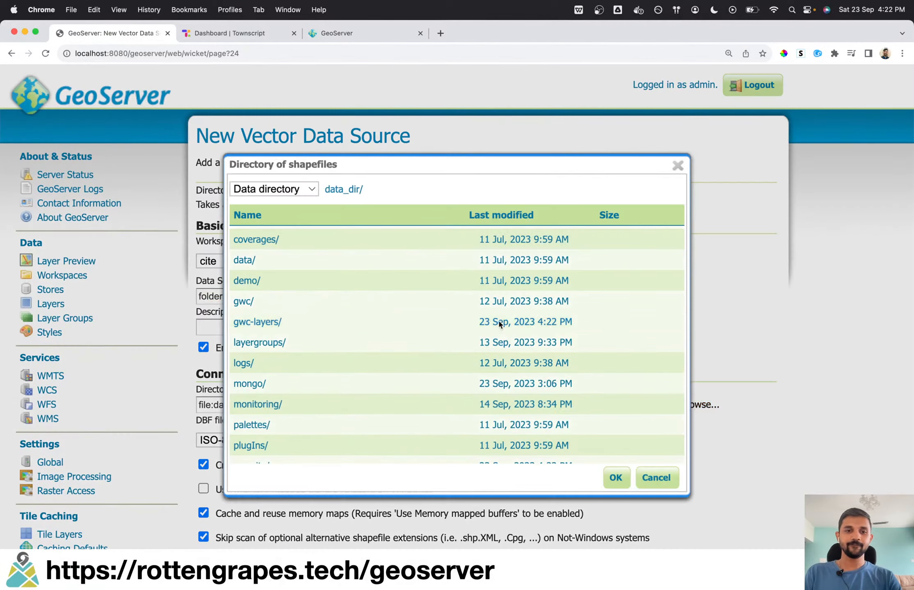
{"action": "left_click", "coordinate": [285, 192]}
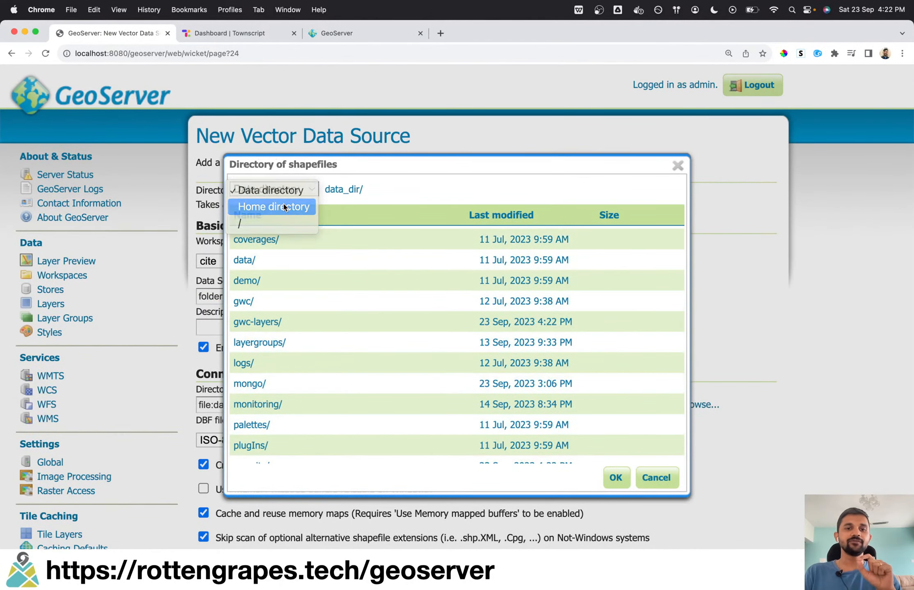
{"action": "left_click", "coordinate": [284, 204]}
{"action": "left_click", "coordinate": [281, 324]}
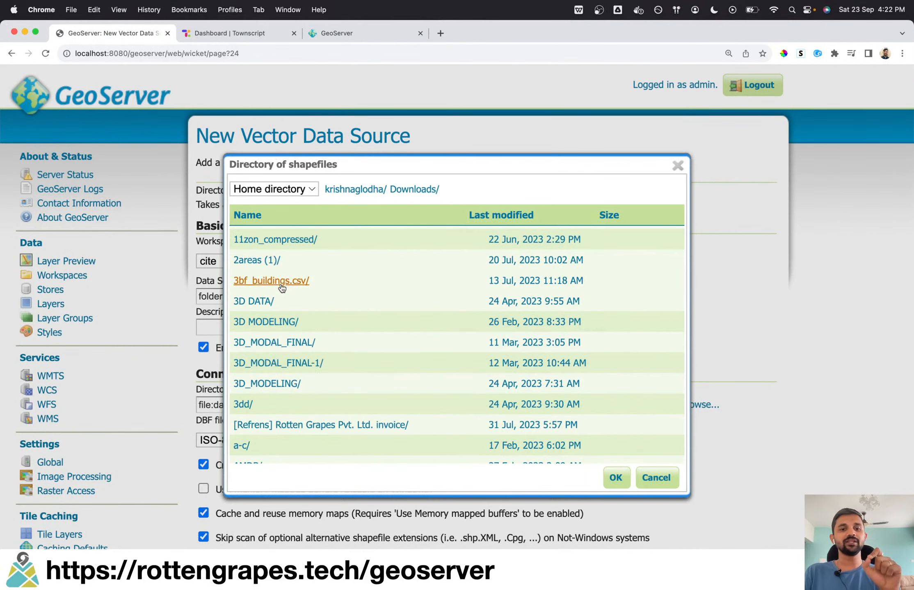
{"action": "left_click", "coordinate": [279, 322]}
{"action": "left_click", "coordinate": [267, 262]}
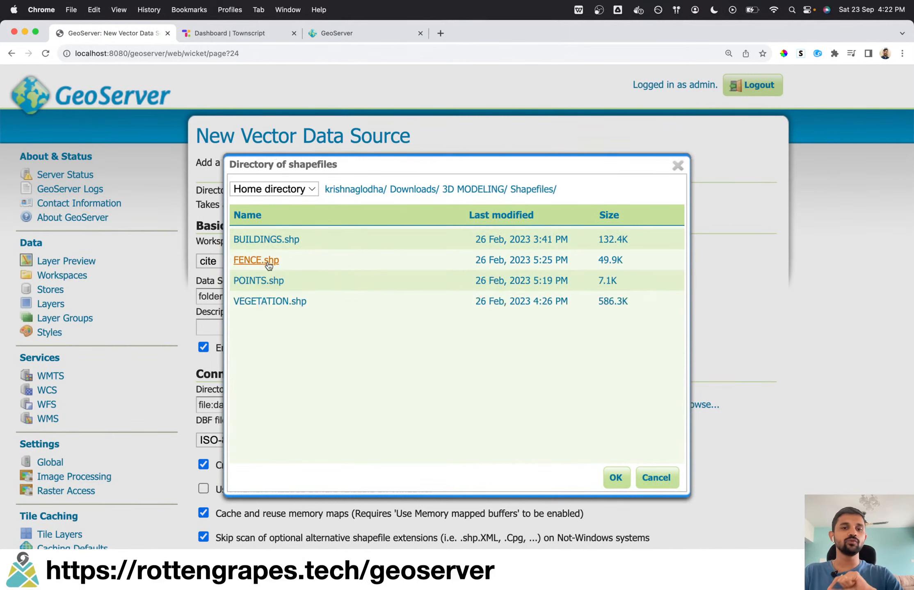
{"action": "left_click", "coordinate": [616, 478]}
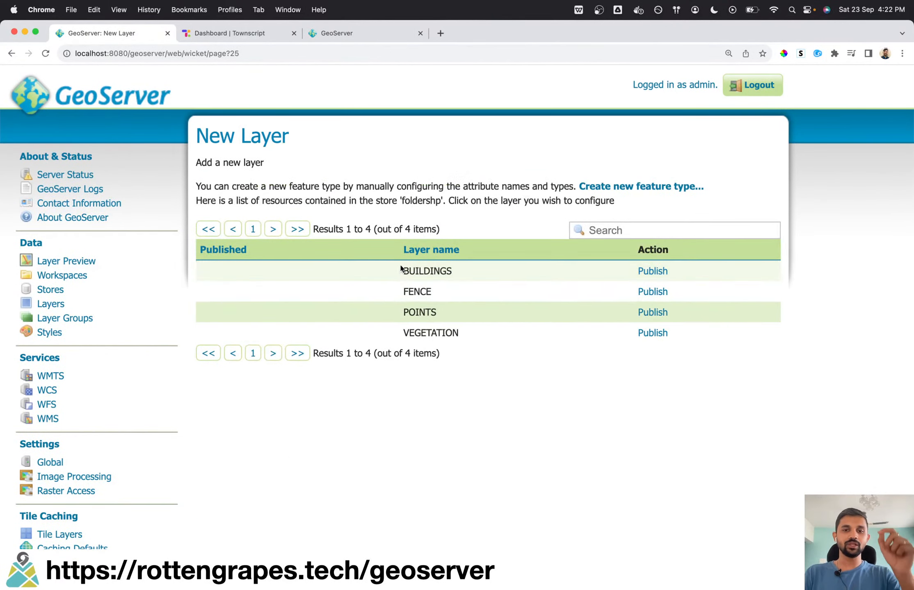
{"action": "left_click_drag", "start_coordinate": [402, 268], "coordinate": [469, 326]}
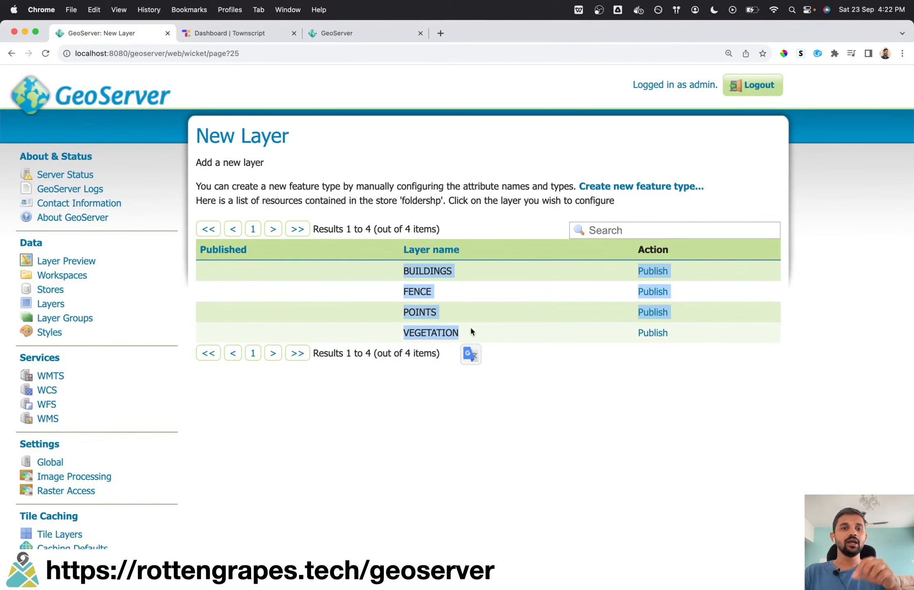
{"action": "left_click", "coordinate": [649, 292]}
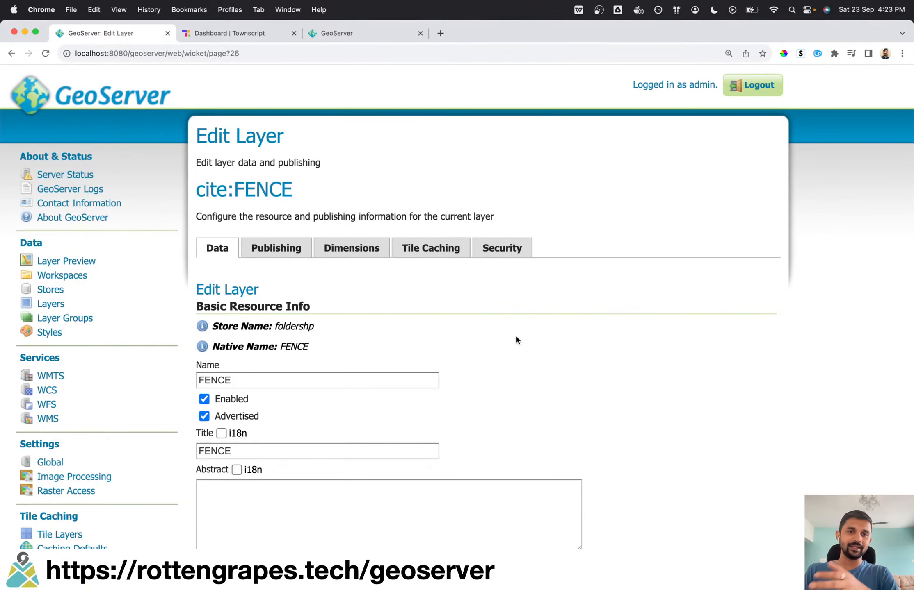
{"action": "key", "text": "ctrl+Right"}
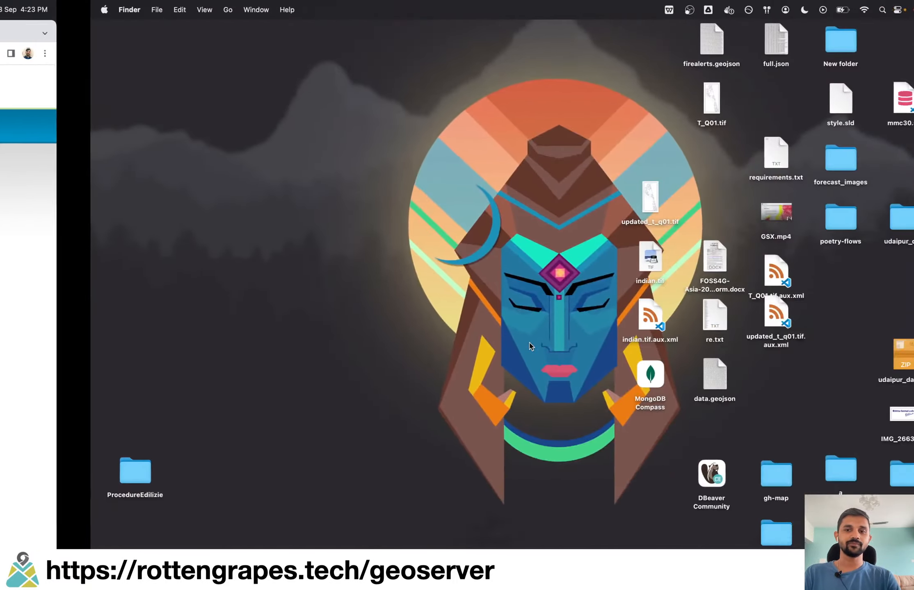
{"action": "key", "text": "ctrl+Left"}
{"action": "key", "text": "ctrl+Left"}
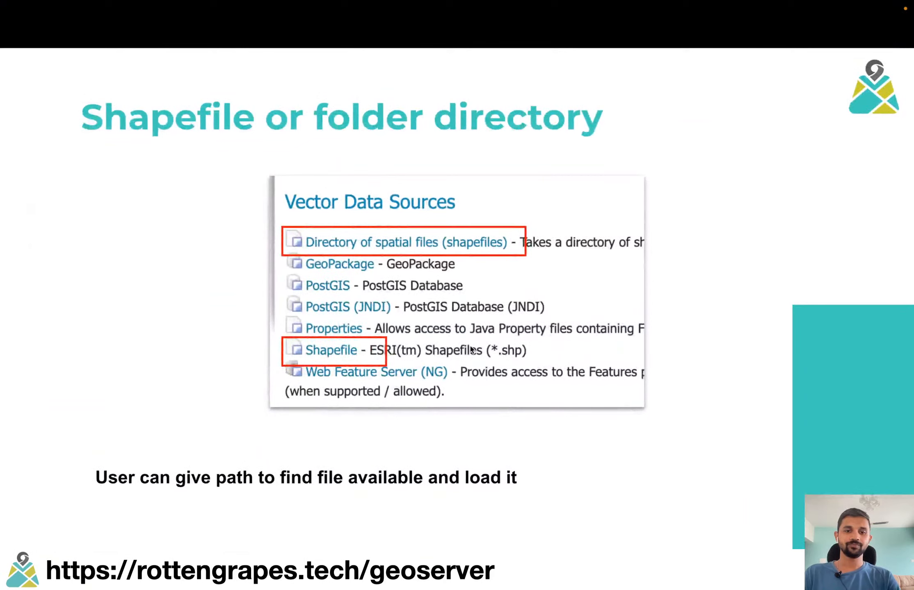
{"action": "key", "text": "Right"}
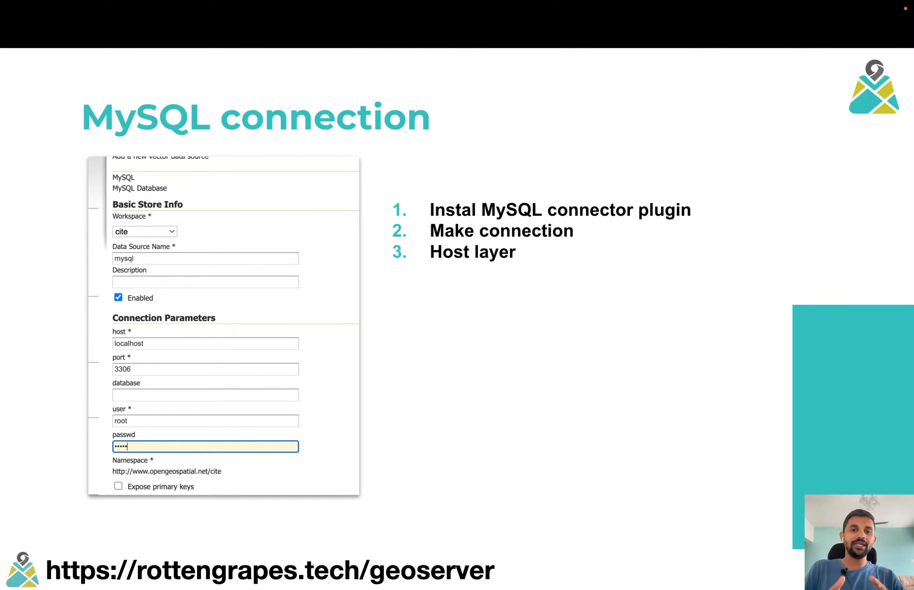
{"action": "key", "text": "ctrl+Right"}
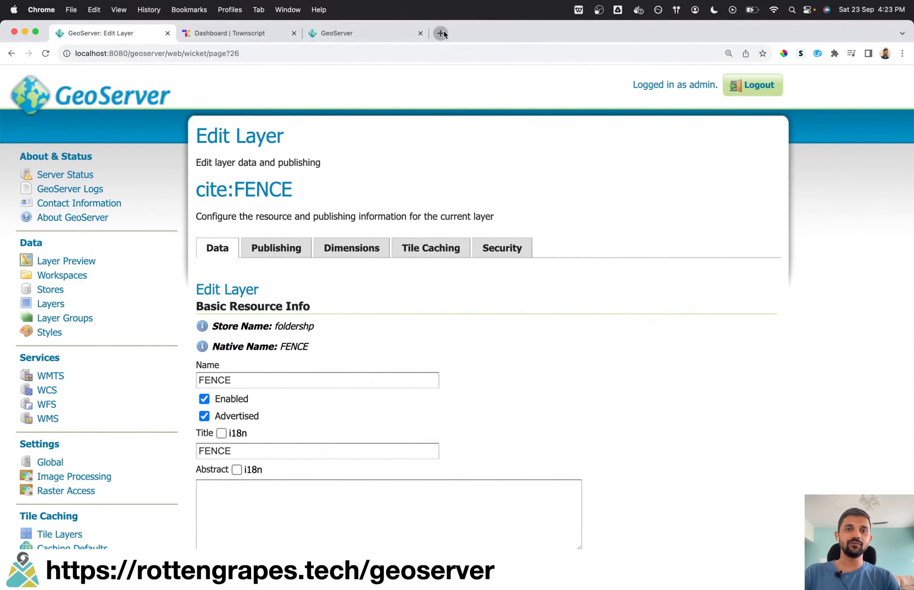
- Open build.geoserver.org/geoserver/ in a new browser tab and go to the 2.23.x/ext-latest extensions directory
{"action": "left_click", "coordinate": [441, 33]}
{"action": "type", "text": "buil"}
{"action": "key", "text": "super+a"}
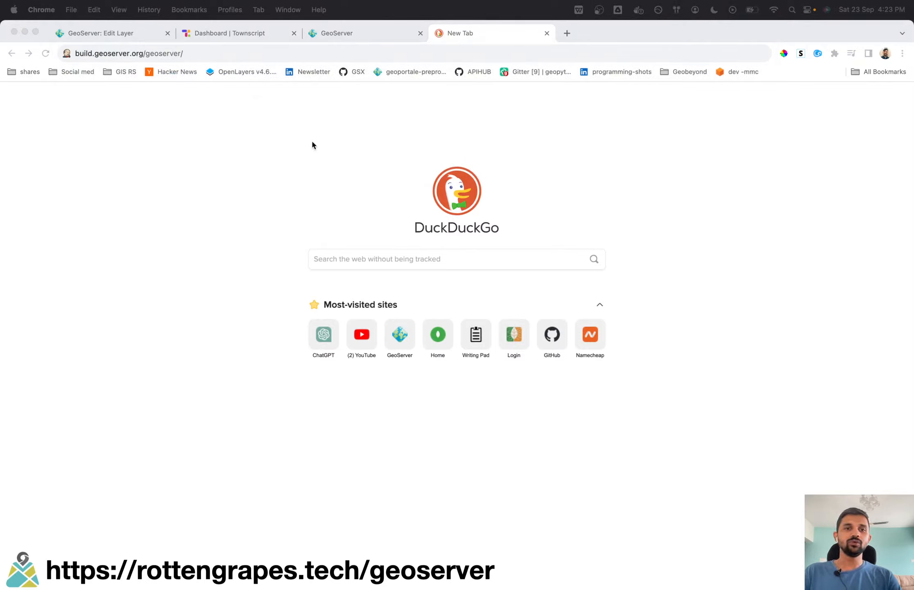
{"action": "left_click", "coordinate": [339, 53]}
{"action": "key", "text": "Return"}
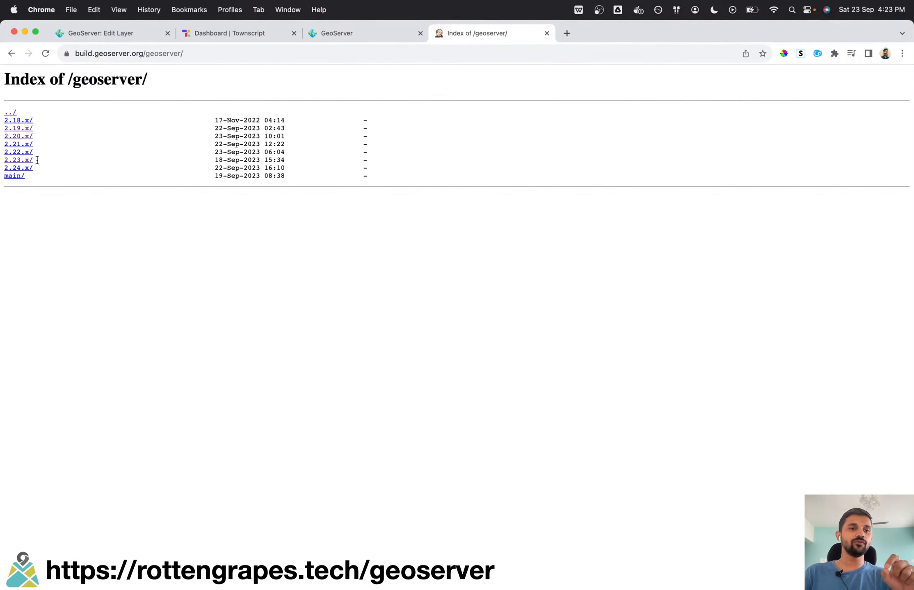
{"action": "left_click", "coordinate": [30, 161]}
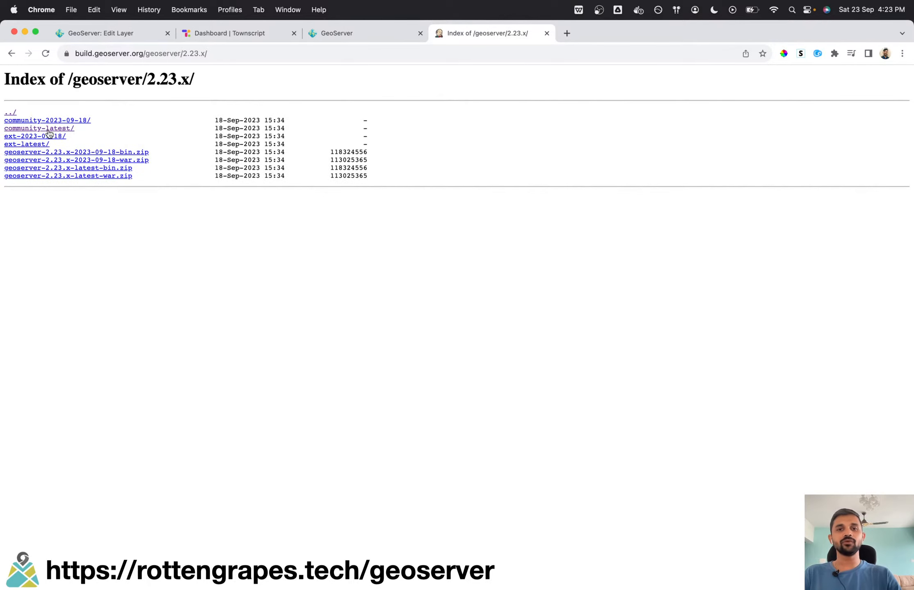
{"action": "left_click", "coordinate": [35, 144]}
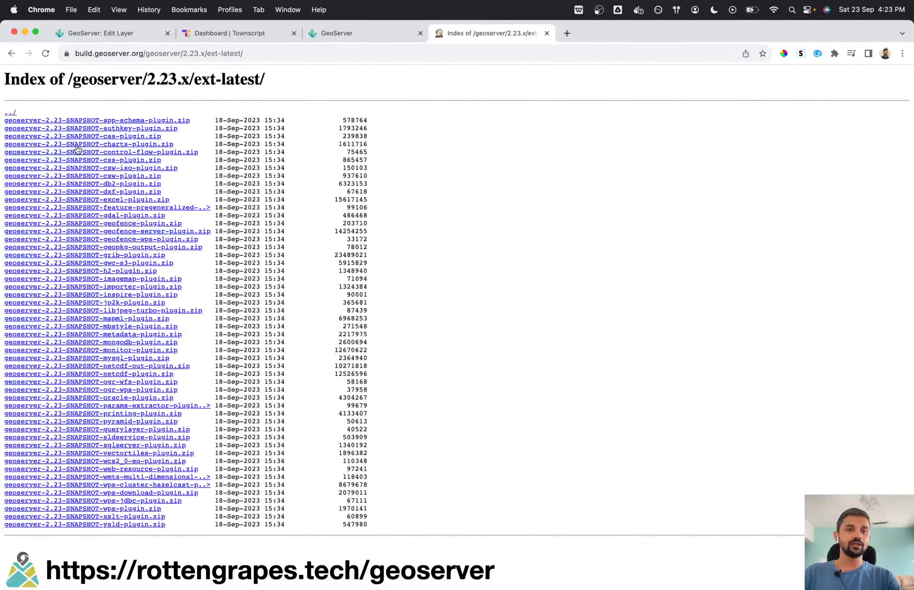
- Download geoserver-2.23-SNAPSHOT-mysql-plugin.zip from the extensions list
{"action": "key", "text": "super+plus"}
{"action": "key", "text": "super+plus"}
{"action": "key", "text": "super+plus"}
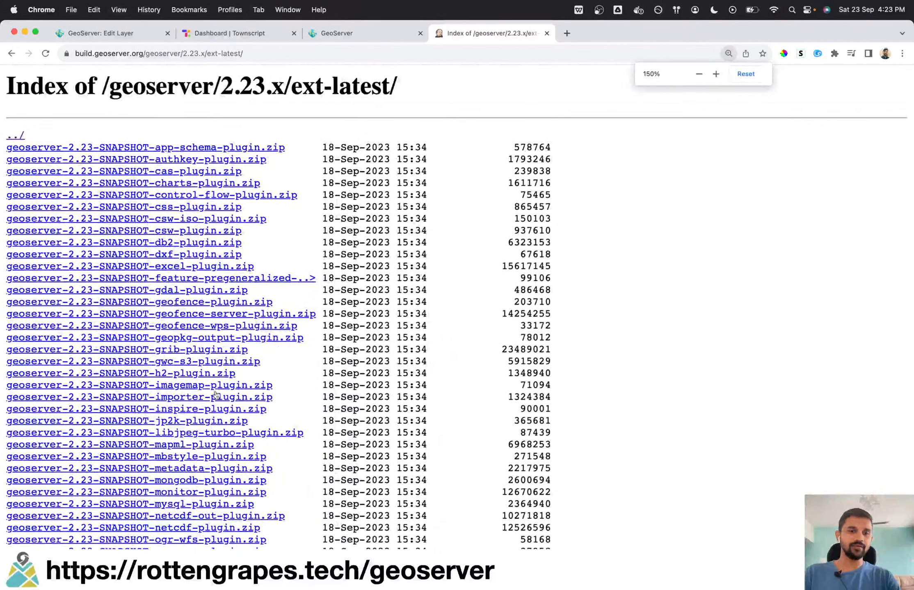
{"action": "scroll", "coordinate": [217, 397], "scroll_direction": "down", "scroll_amount": 1}
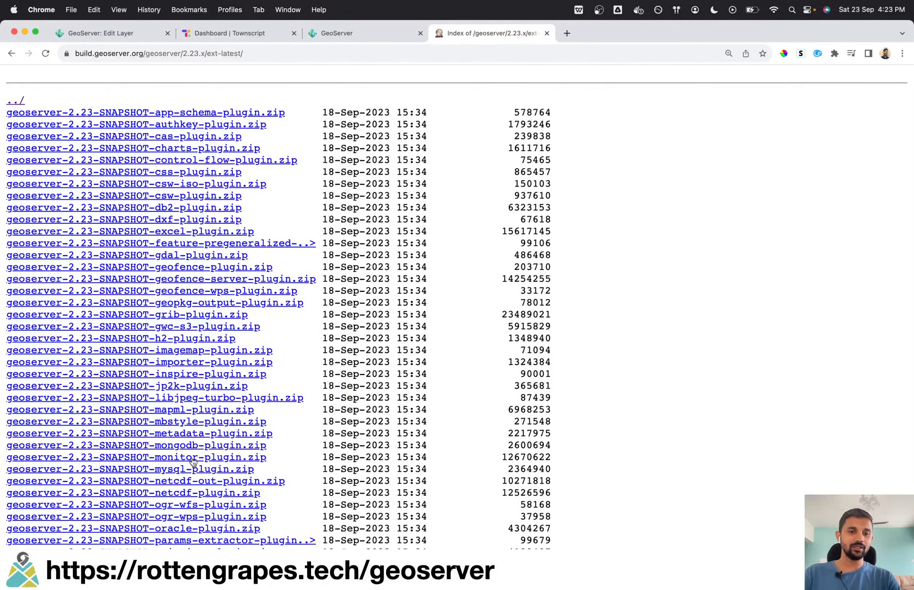
{"action": "scroll", "coordinate": [193, 458], "scroll_direction": "down", "scroll_amount": 1}
{"action": "left_click", "coordinate": [179, 447]}
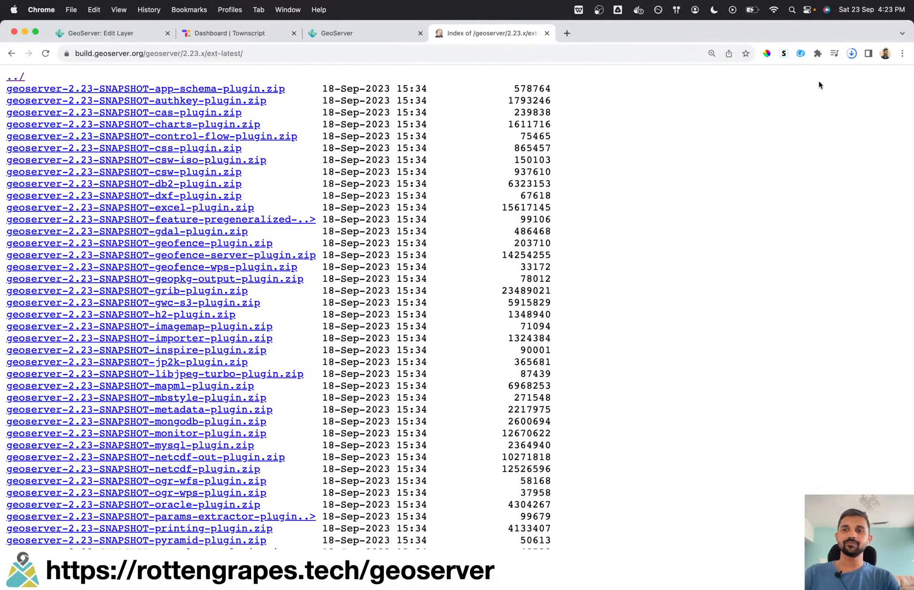
- Extract the downloaded MySQL plugin archive, open its folder in Finder, and select the two JAR files
{"action": "left_click", "coordinate": [851, 53]}
{"action": "left_click", "coordinate": [807, 89]}
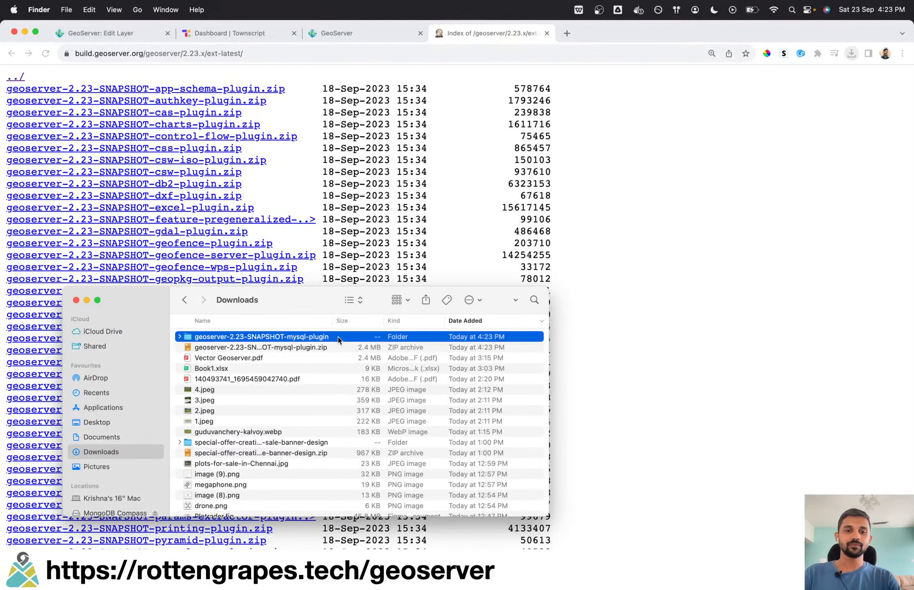
{"action": "double_click", "coordinate": [336, 338]}
{"action": "left_click", "coordinate": [290, 347]}
{"action": "left_click", "coordinate": [292, 337], "text": "shift"}
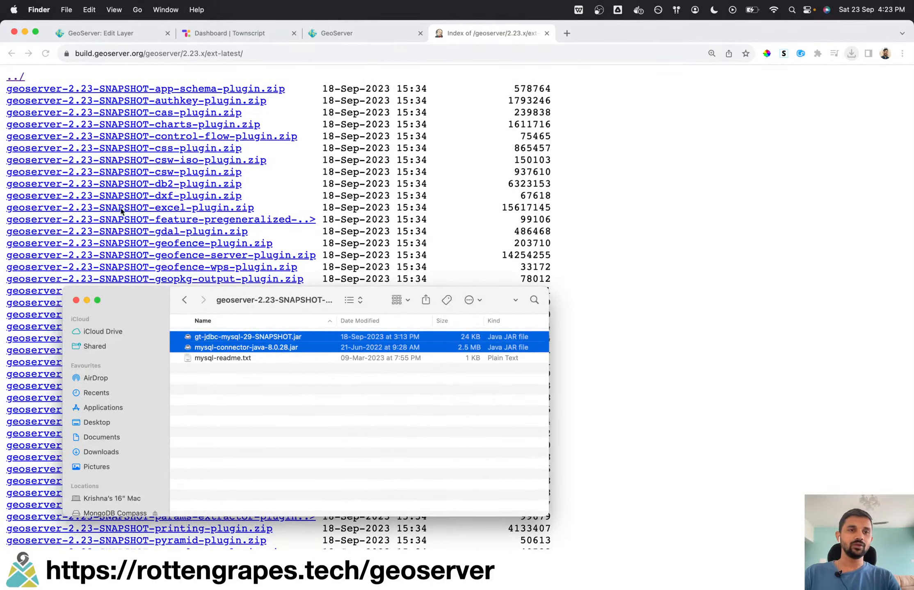
- Create a new folder inside the extracted MySQL plugin folder
{"action": "left_click", "coordinate": [142, 5]}
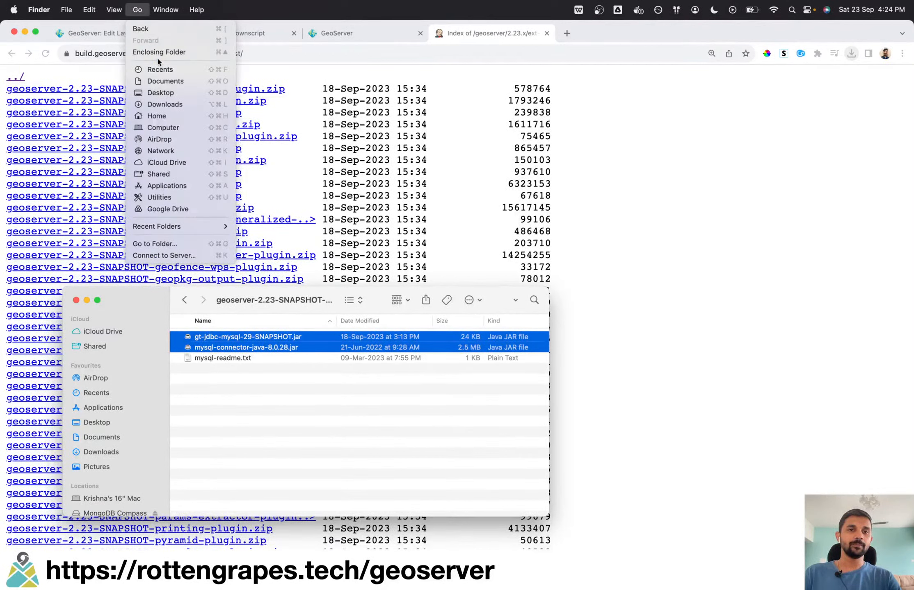
{"action": "mouse_move", "coordinate": [73, 7]}
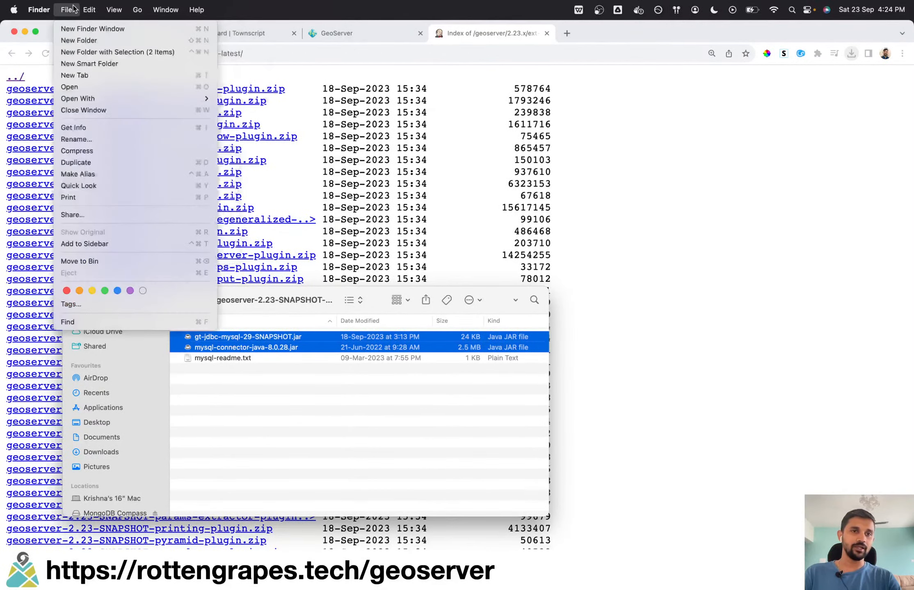
{"action": "left_click", "coordinate": [75, 39]}
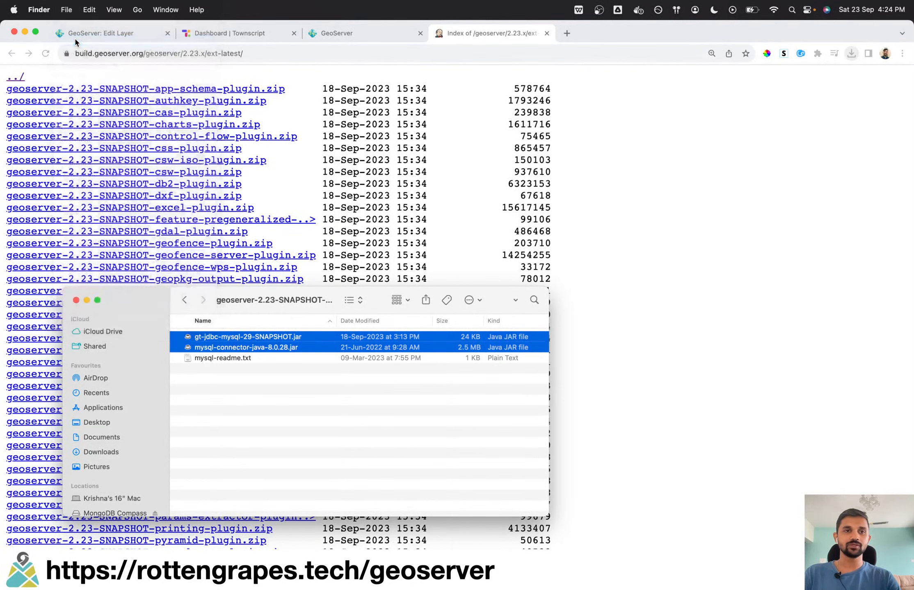
{"action": "left_click", "coordinate": [67, 6]}
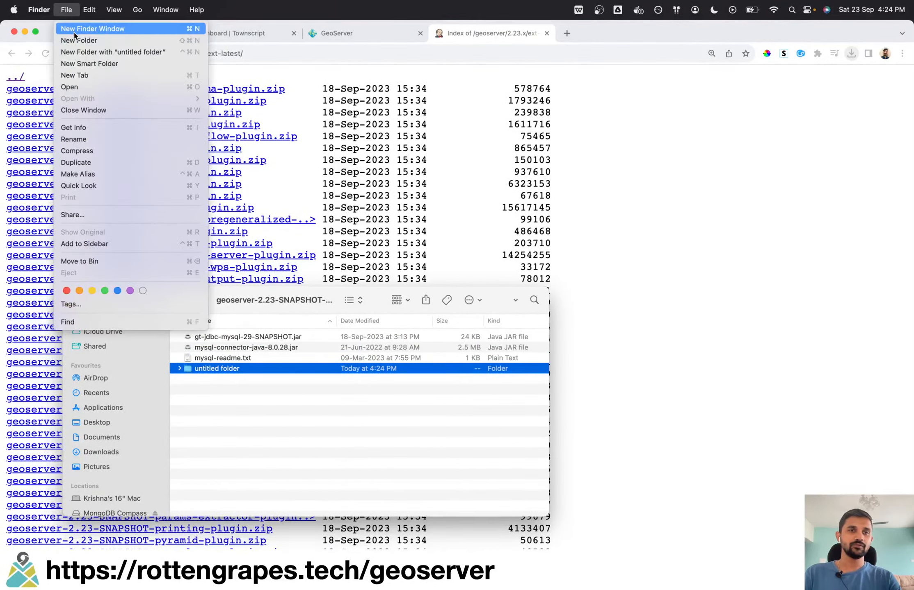
{"action": "left_click", "coordinate": [400, 178]}
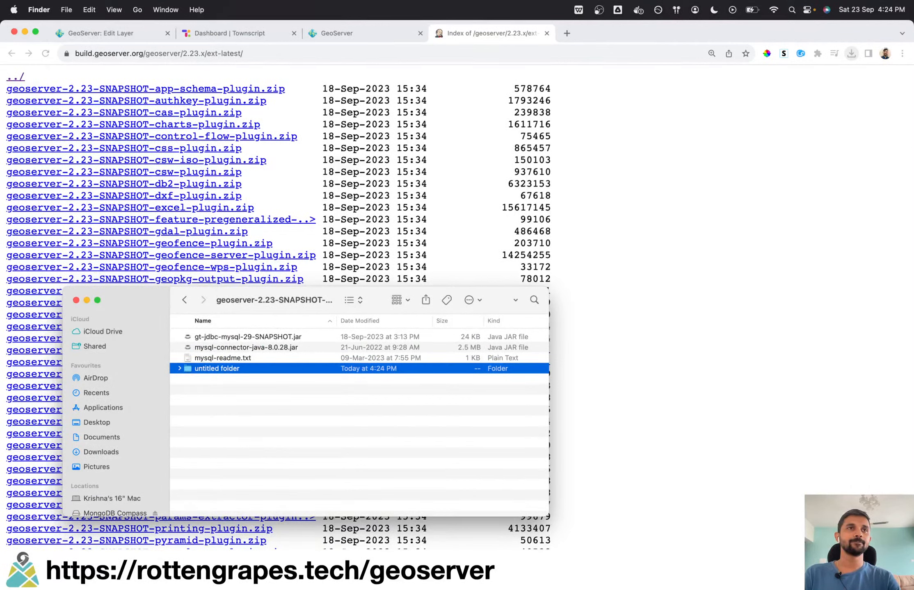
- Go to the folder /usr/local/geoserver-2.20/webapps/geoserver/WEB-INF/lib in Finder
{"action": "key", "text": "super+shift+g"}
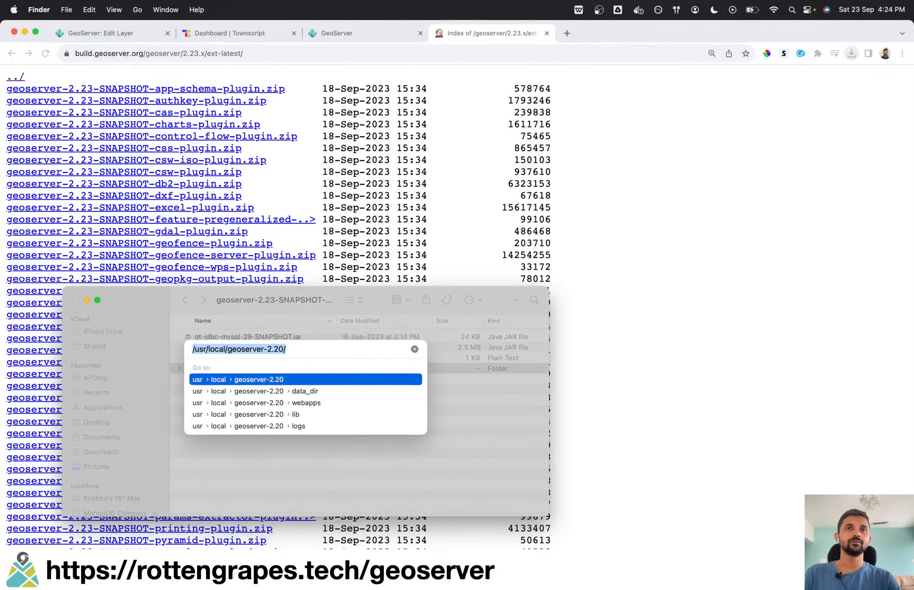
{"action": "key", "text": "Return"}
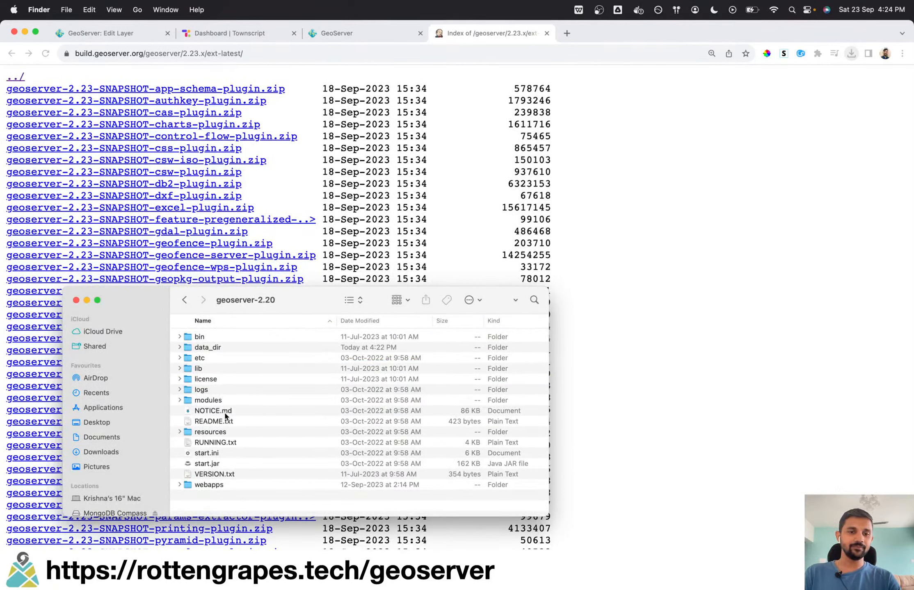
{"action": "double_click", "coordinate": [225, 486]}
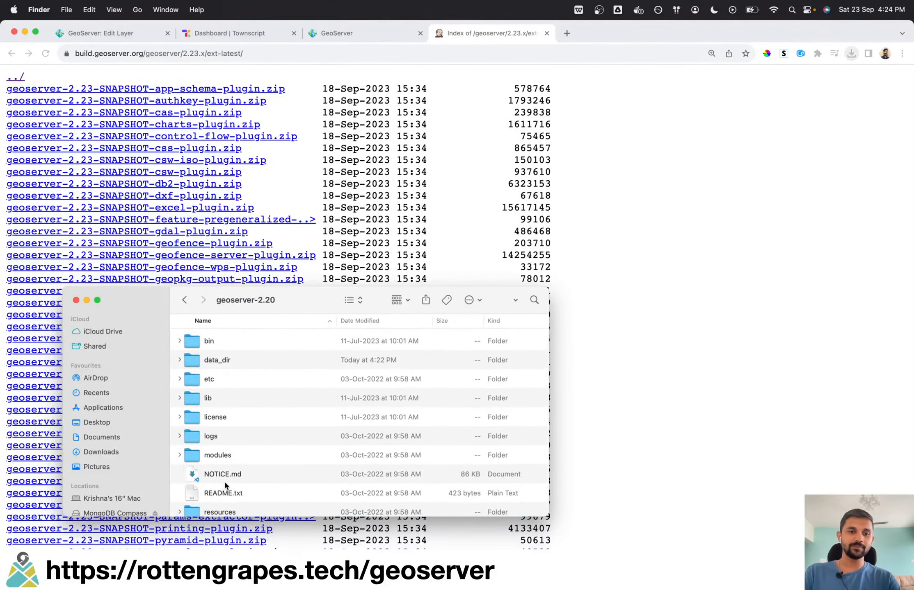
{"action": "scroll", "coordinate": [225, 483], "scroll_direction": "down", "scroll_amount": 5}
{"action": "double_click", "coordinate": [224, 501]}
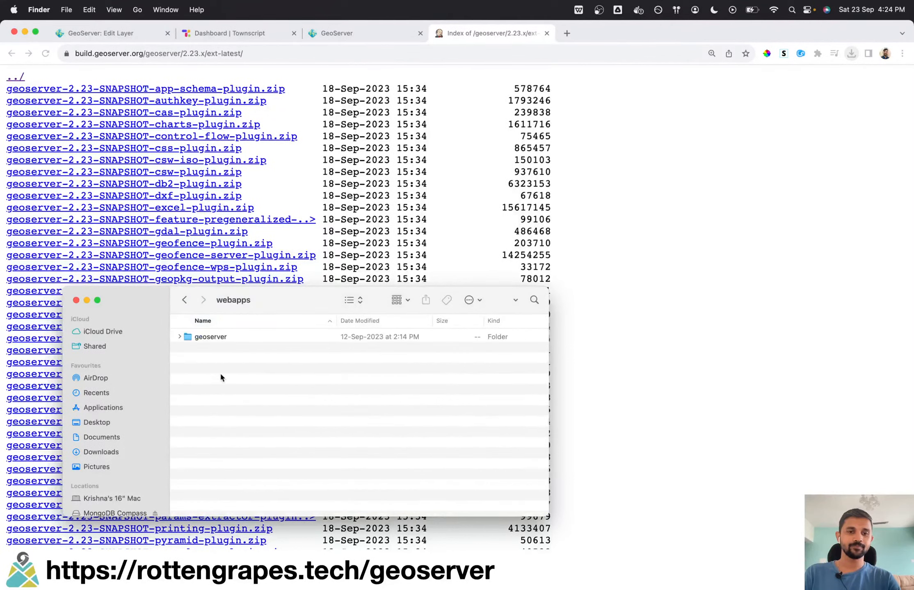
{"action": "double_click", "coordinate": [214, 337]}
{"action": "double_click", "coordinate": [215, 347]}
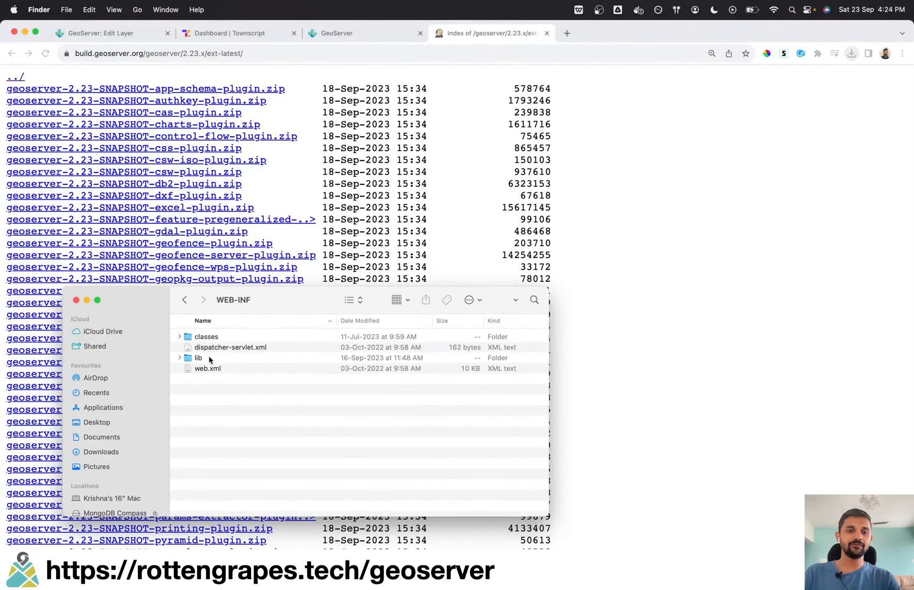
{"action": "double_click", "coordinate": [209, 358]}
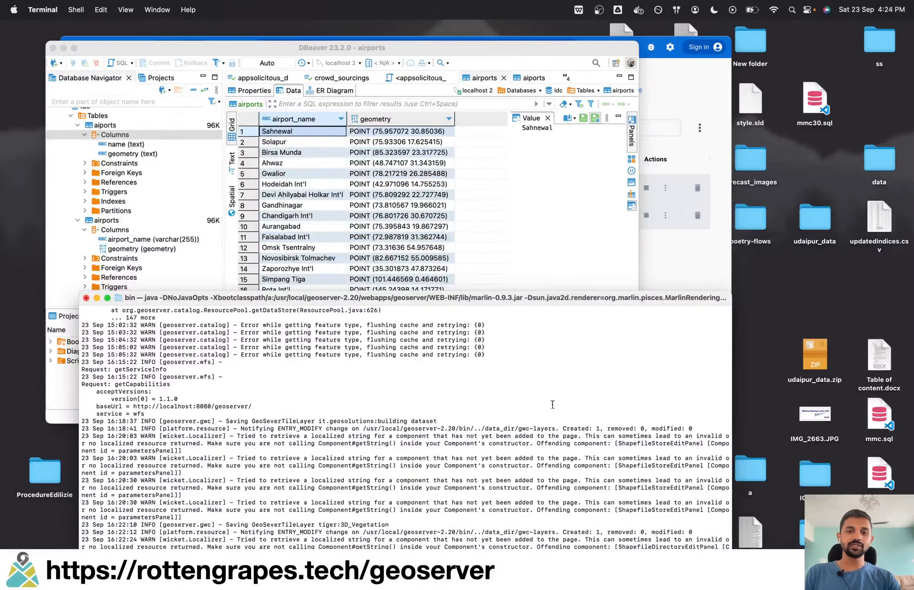
- Switch to Terminal, stop GeoServer and restart it with sh startup.sh, and open the Stores page in Chrome
{"action": "key", "text": "ctrl+c"}
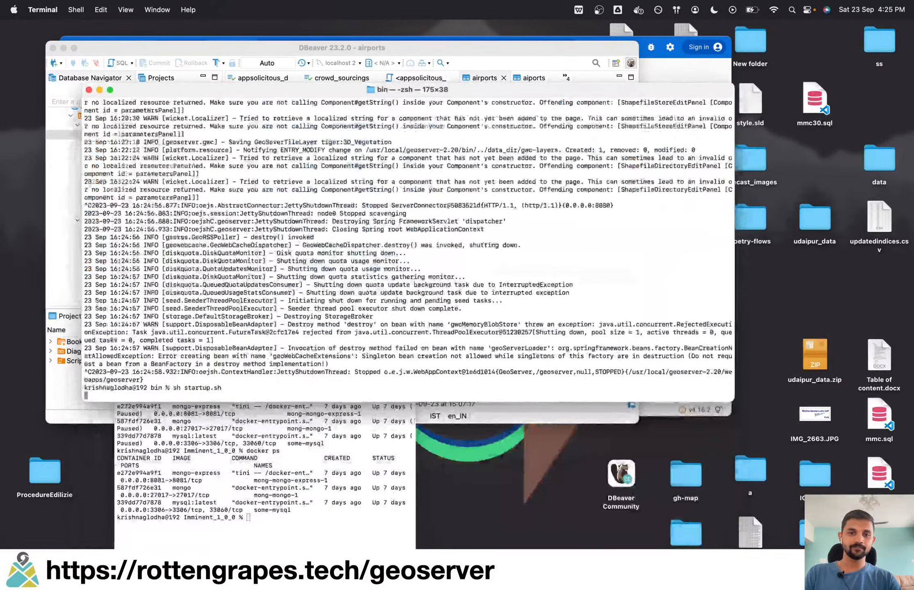
{"action": "key", "text": "Return"}
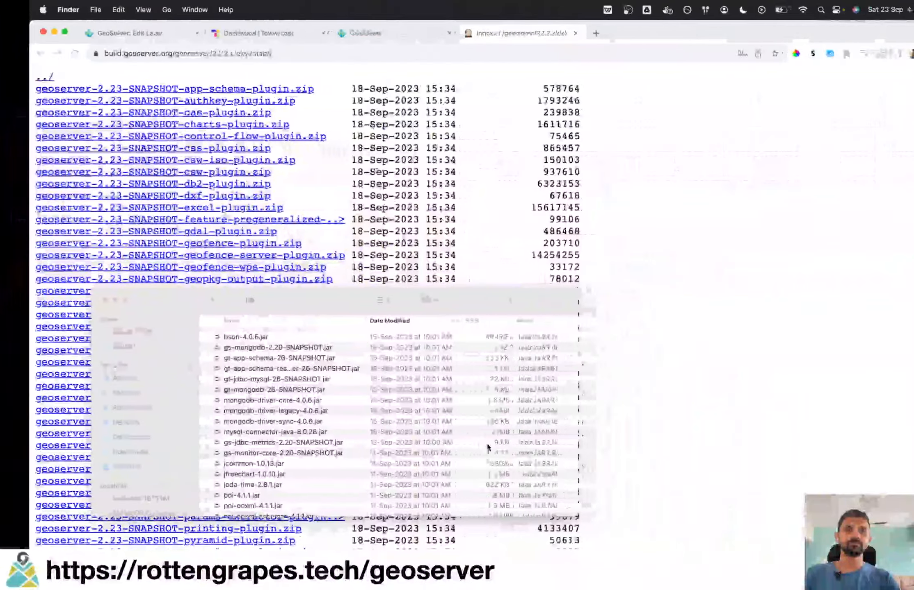
{"action": "left_click", "coordinate": [105, 34]}
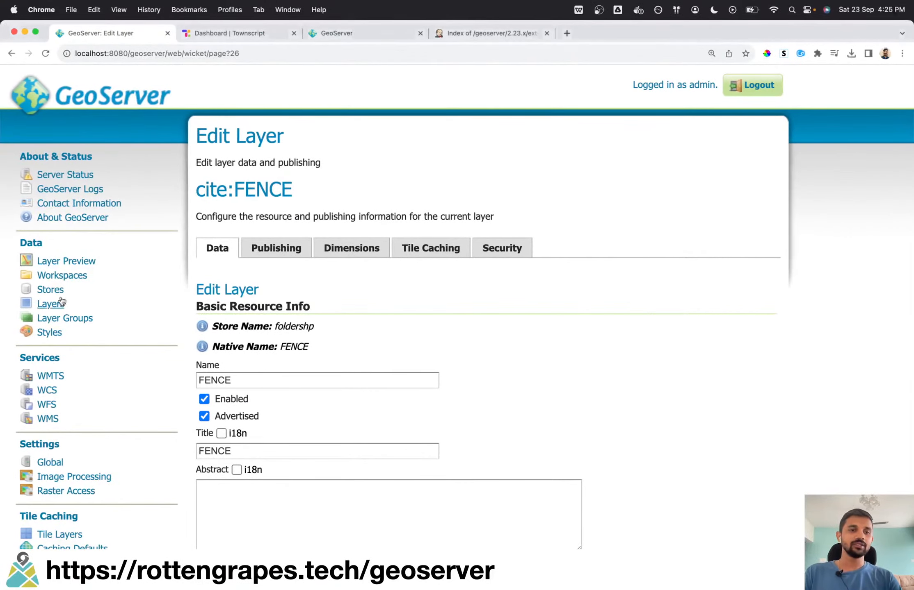
{"action": "left_click", "coordinate": [53, 291]}
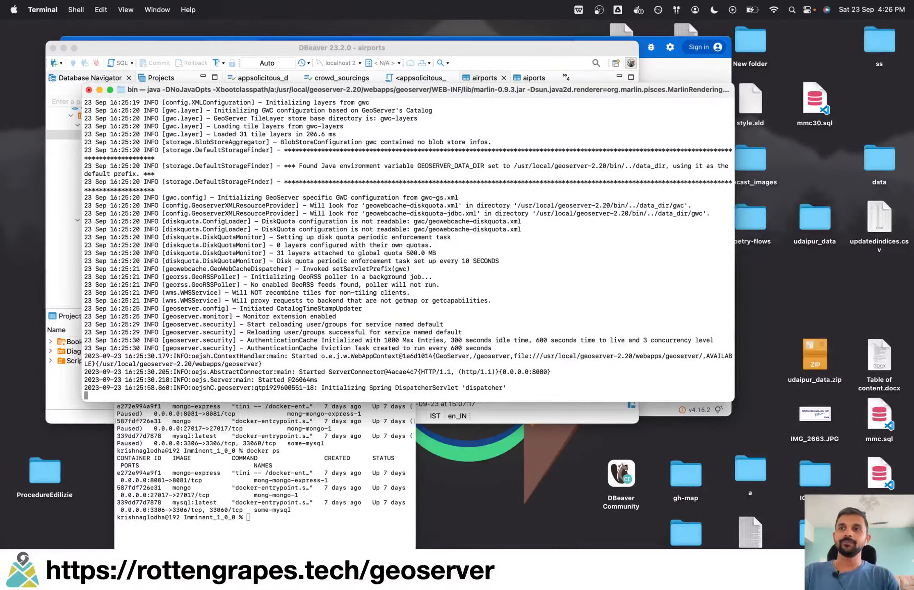
- Switch to GeoServer in Chrome, start a new MySQL store in the cite workspace, and name it gp
{"action": "key", "text": "super+space"}
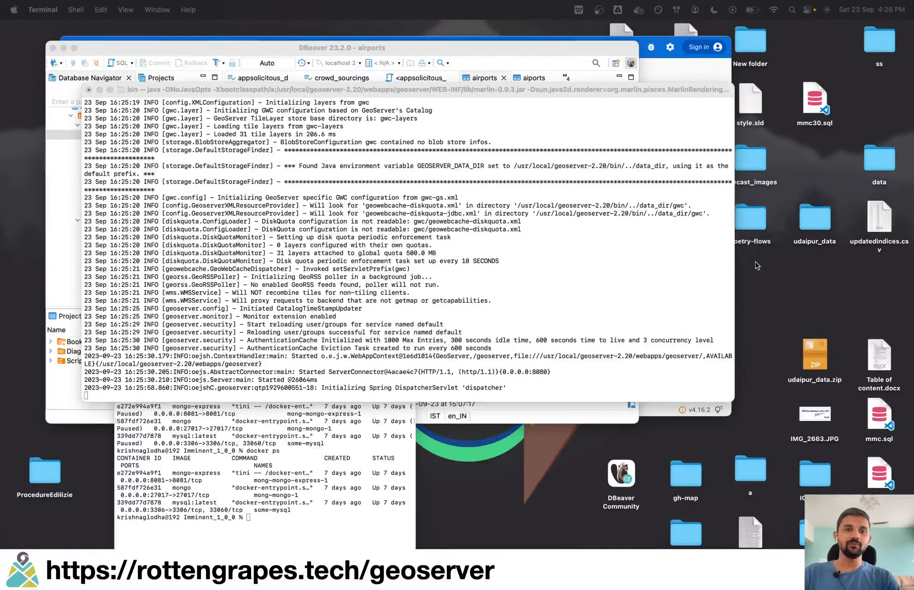
{"action": "key", "text": "ctrl+Right"}
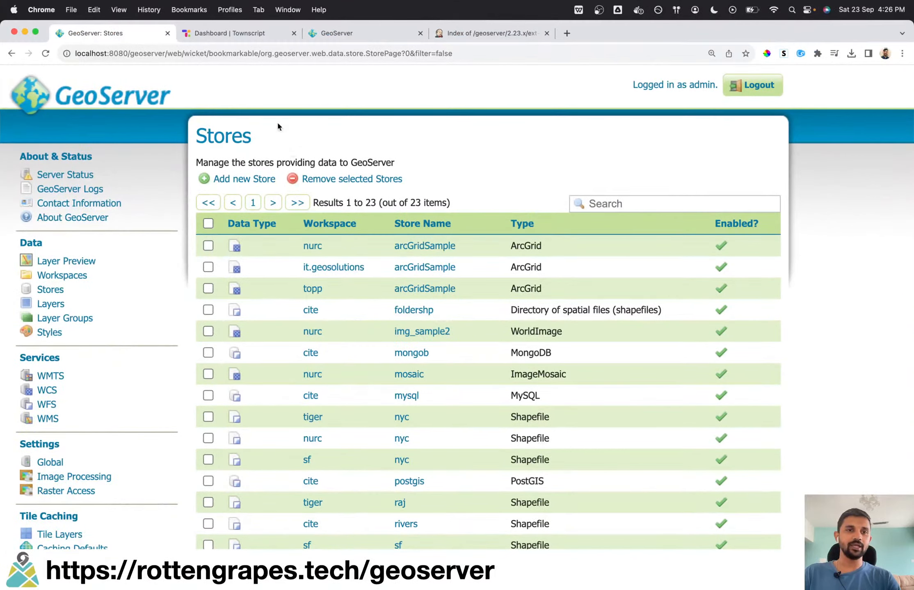
{"action": "left_click", "coordinate": [238, 184]}
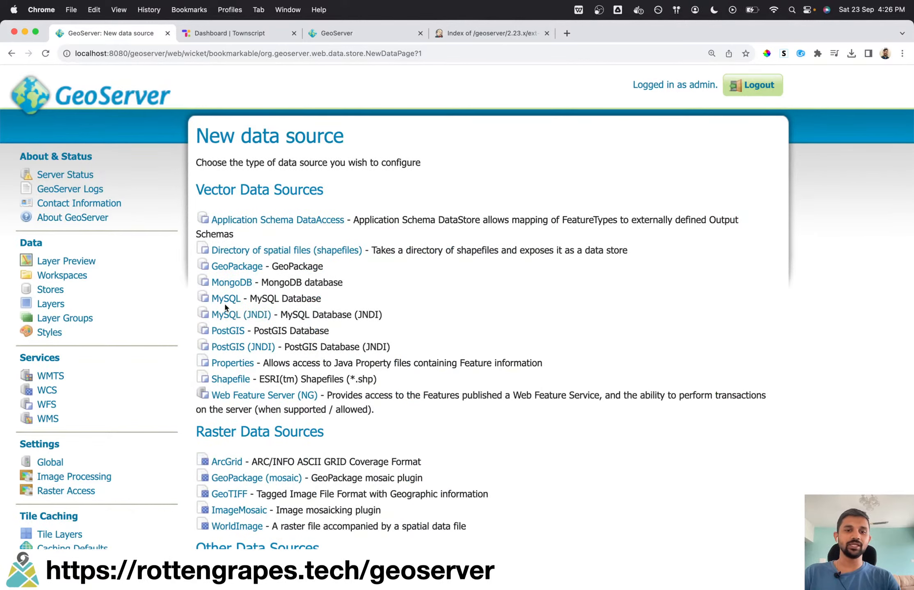
{"action": "left_click", "coordinate": [226, 302]}
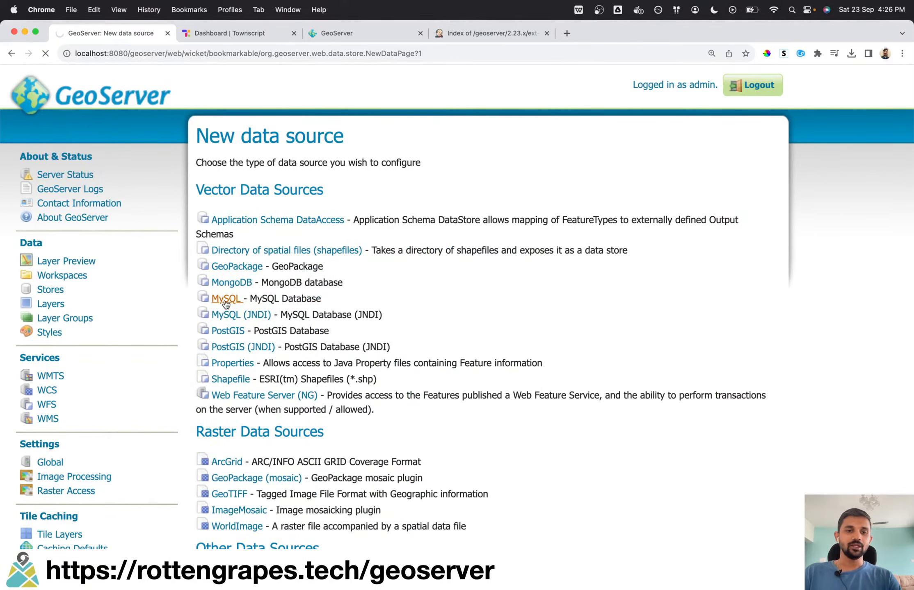
{"action": "scroll", "coordinate": [227, 311], "scroll_direction": "down", "scroll_amount": 1}
{"action": "left_click", "coordinate": [233, 277]}
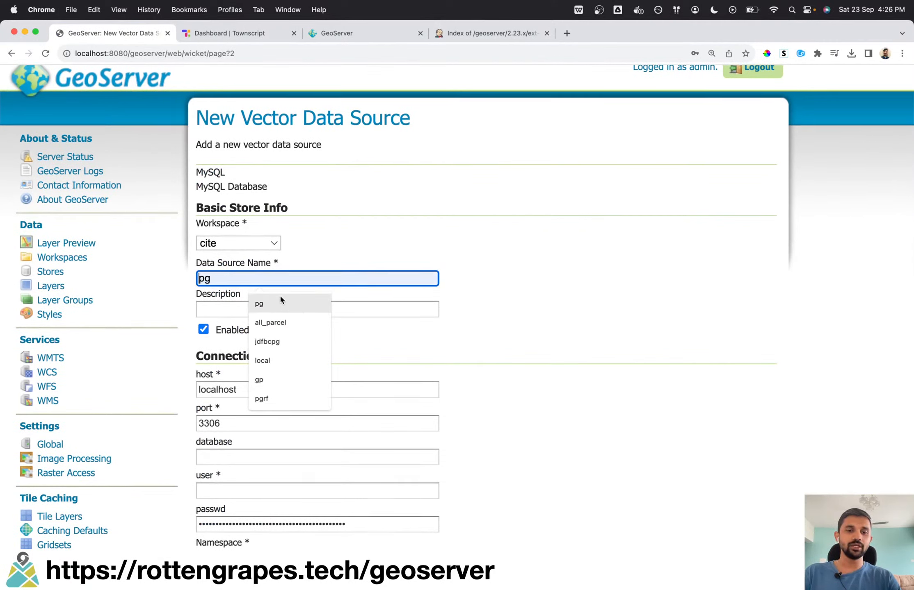
{"action": "left_click", "coordinate": [288, 373]}
{"action": "scroll", "coordinate": [287, 373], "scroll_direction": "down", "scroll_amount": 4}
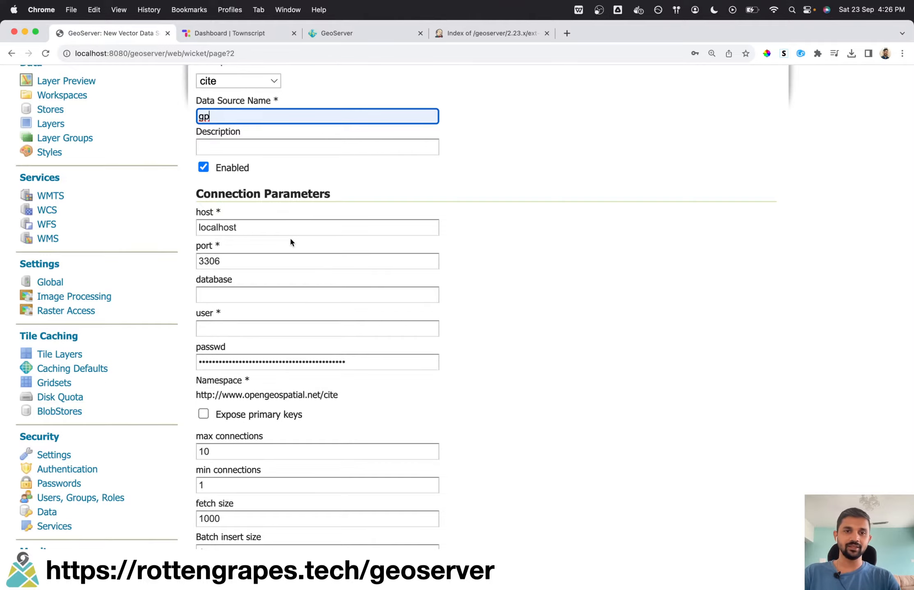
- Switch to Docker Desktop to check the running MySQL container, and bring DBeaver to the front
{"action": "key", "text": "ctrl+Left"}
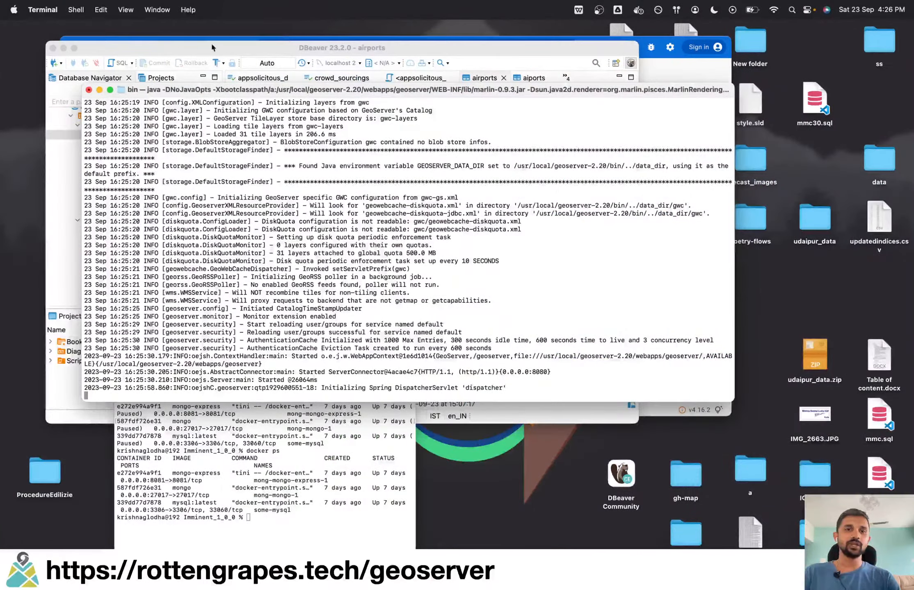
{"action": "left_click_drag", "start_coordinate": [212, 46], "coordinate": [256, 233]}
{"action": "left_click", "coordinate": [227, 52]}
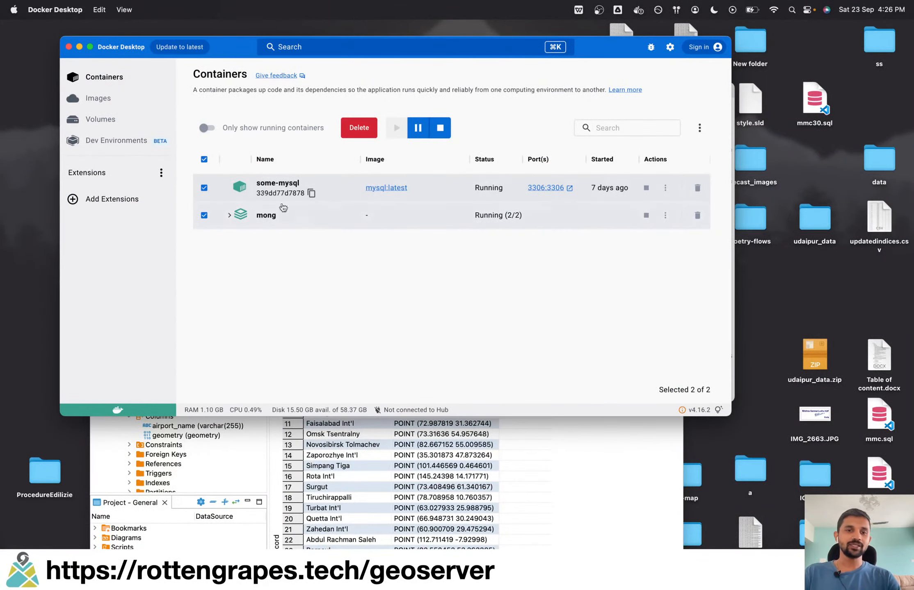
{"action": "left_click", "coordinate": [394, 465]}
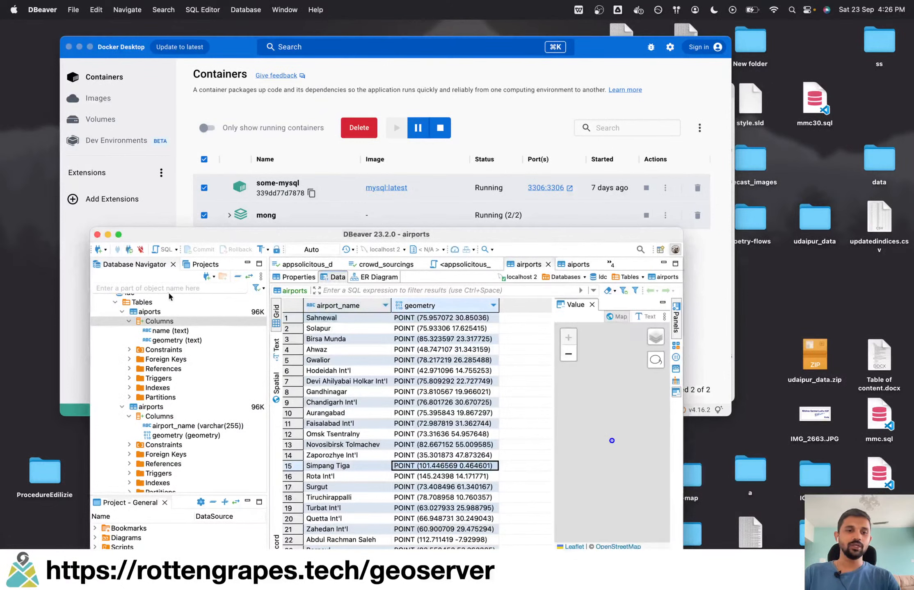
{"action": "left_click_drag", "start_coordinate": [196, 240], "coordinate": [199, 132]}
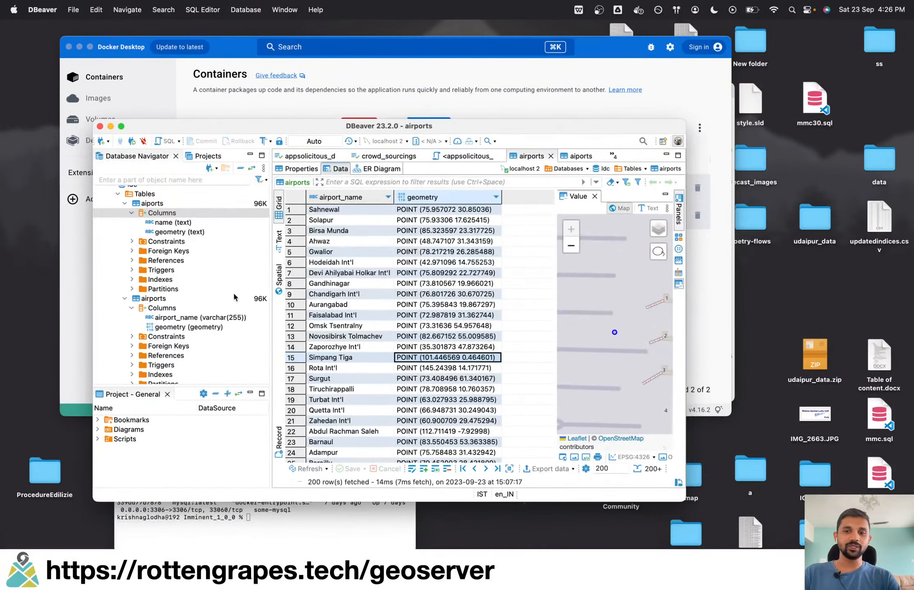
- Compare the column types of the aiports and airports tables in the ldc database
{"action": "scroll", "coordinate": [162, 216], "scroll_direction": "up", "scroll_amount": 3}
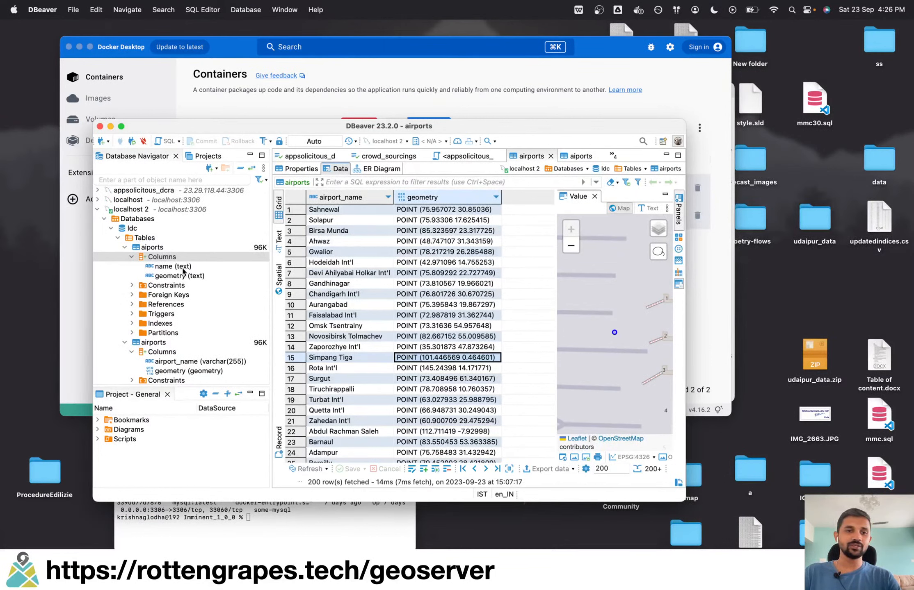
{"action": "left_click", "coordinate": [124, 249]}
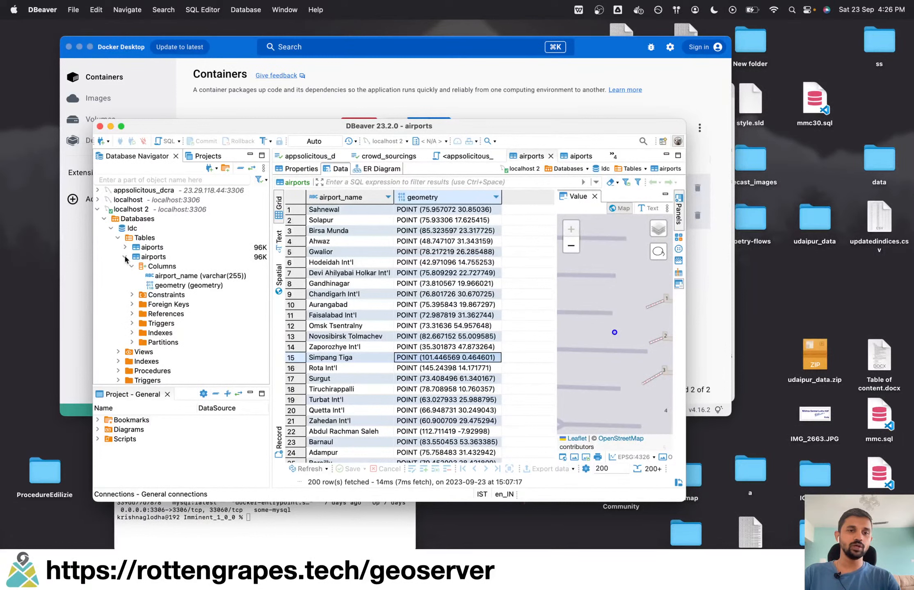
{"action": "left_click", "coordinate": [126, 256]}
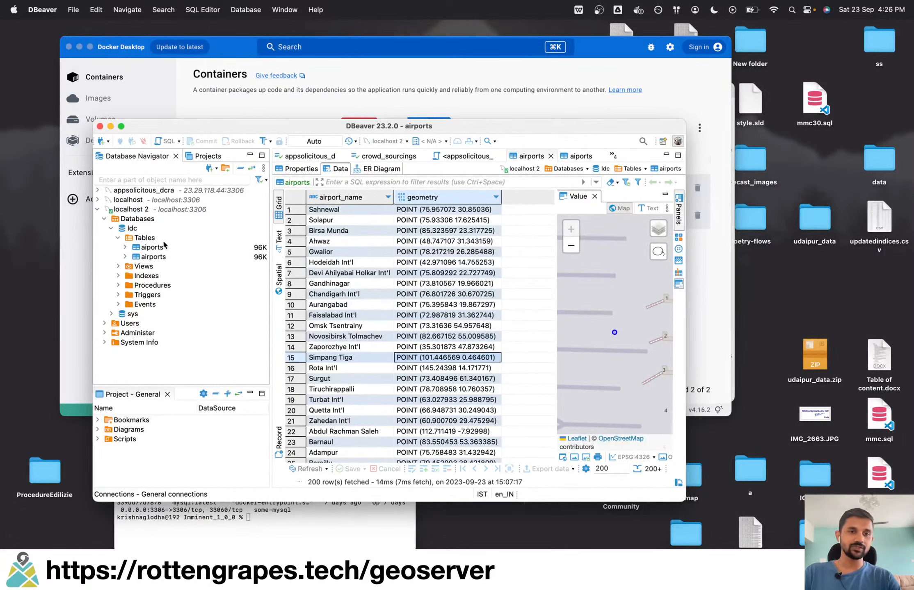
{"action": "left_click", "coordinate": [128, 249]}
{"action": "left_click", "coordinate": [125, 248]}
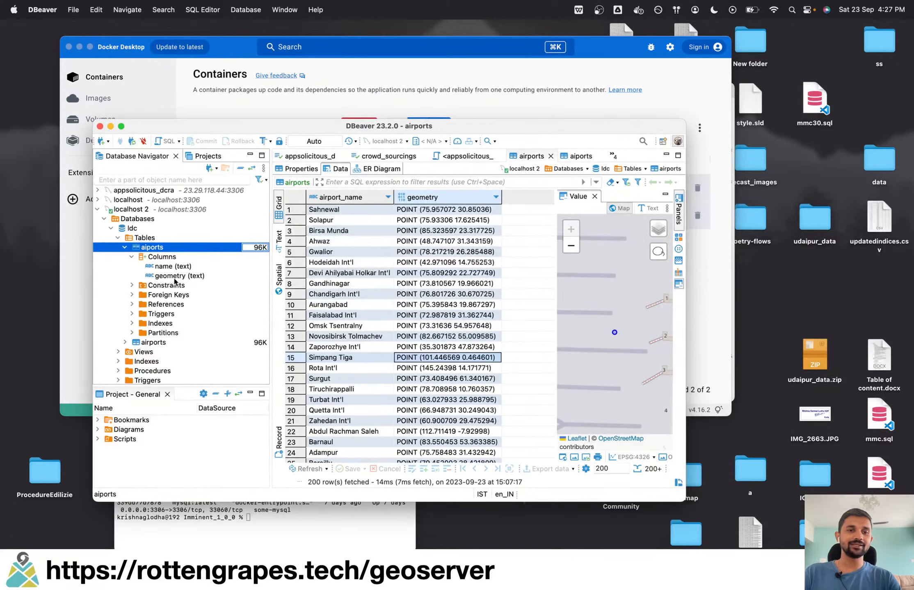
{"action": "scroll", "coordinate": [171, 288], "scroll_direction": "down", "scroll_amount": 2}
{"action": "left_click", "coordinate": [125, 213]}
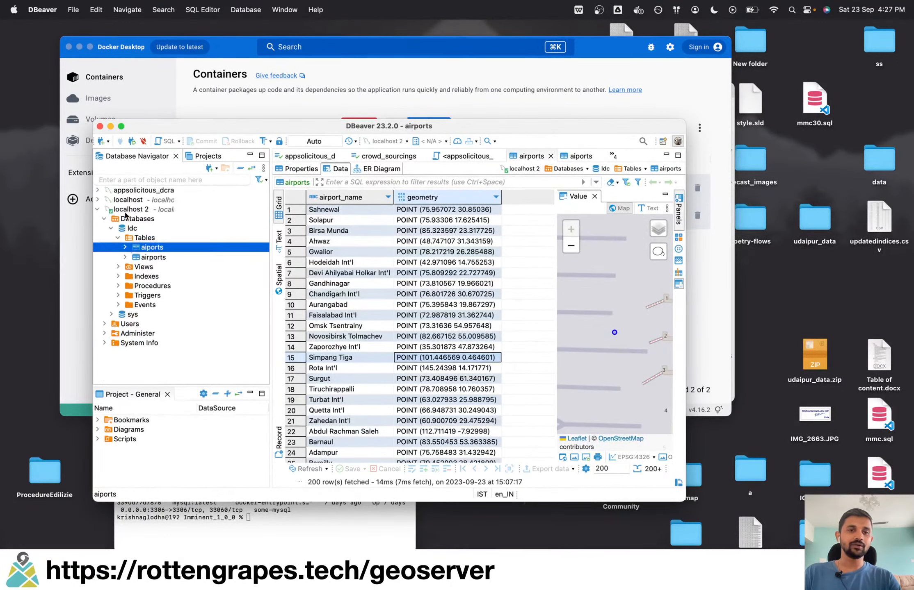
{"action": "left_click", "coordinate": [124, 258]}
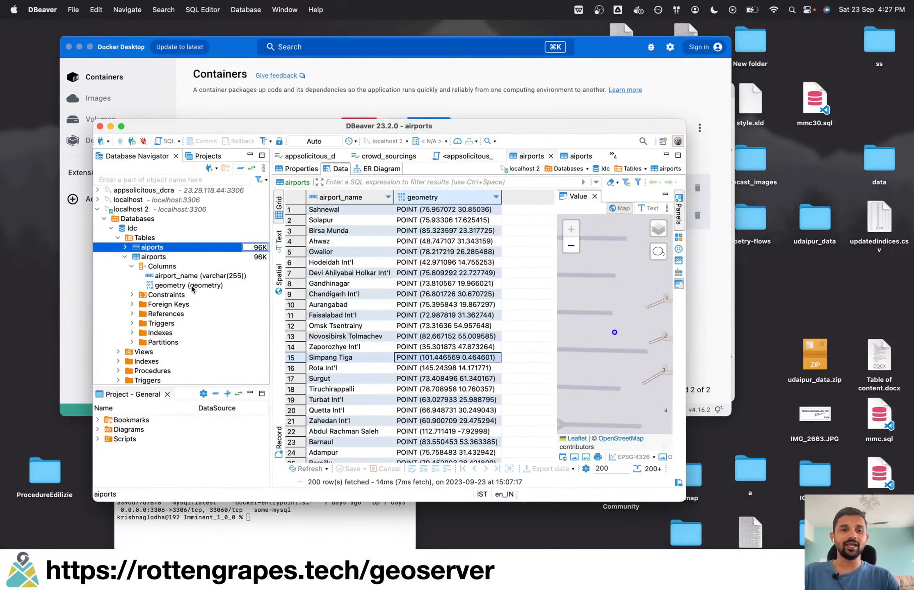
- Switch back to GeoServer in Chrome and start adding a new layer from the cite:mysql store
{"action": "key", "text": "ctrl+Right"}
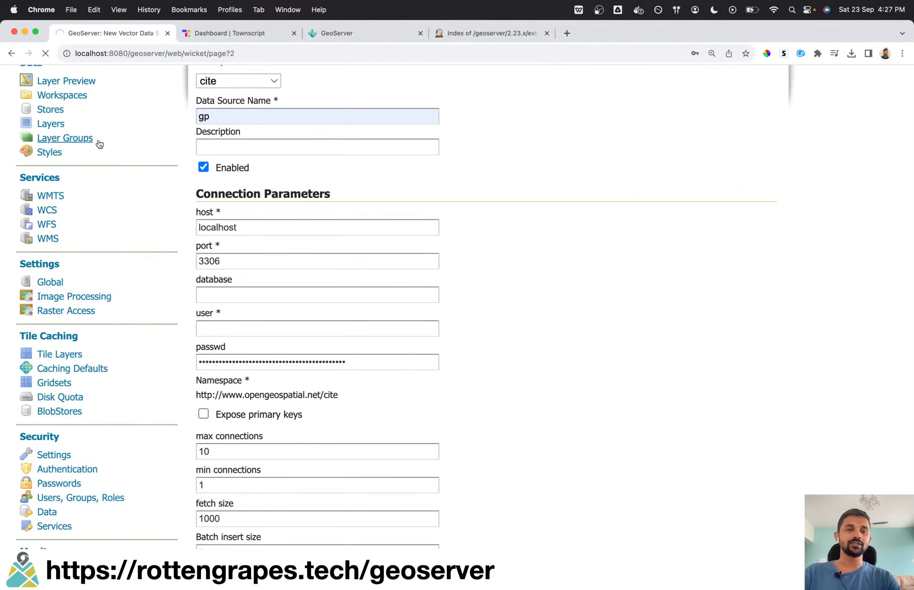
{"action": "scroll", "coordinate": [100, 141], "scroll_direction": "up", "scroll_amount": 3}
{"action": "scroll", "coordinate": [101, 141], "scroll_direction": "up", "scroll_amount": 2}
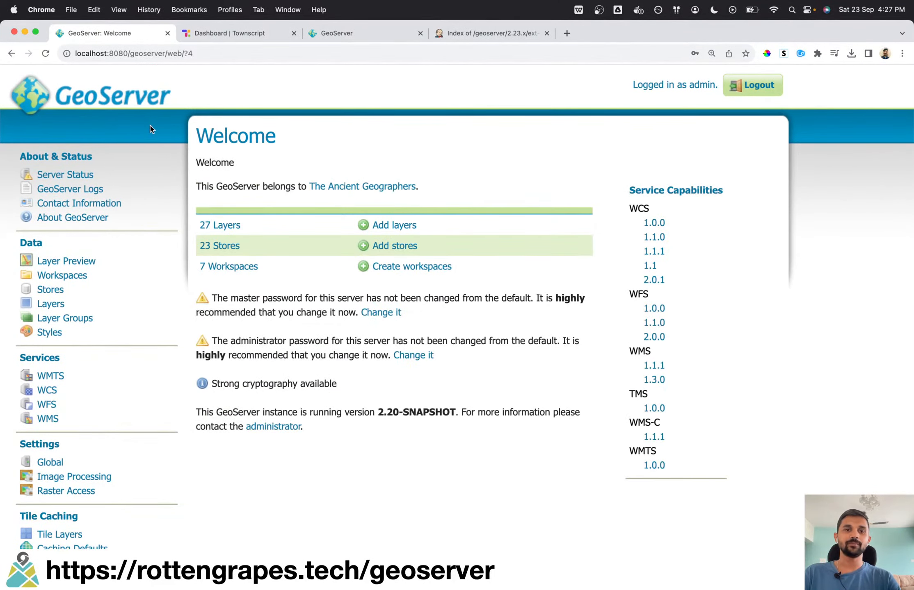
{"action": "left_click", "coordinate": [388, 226]}
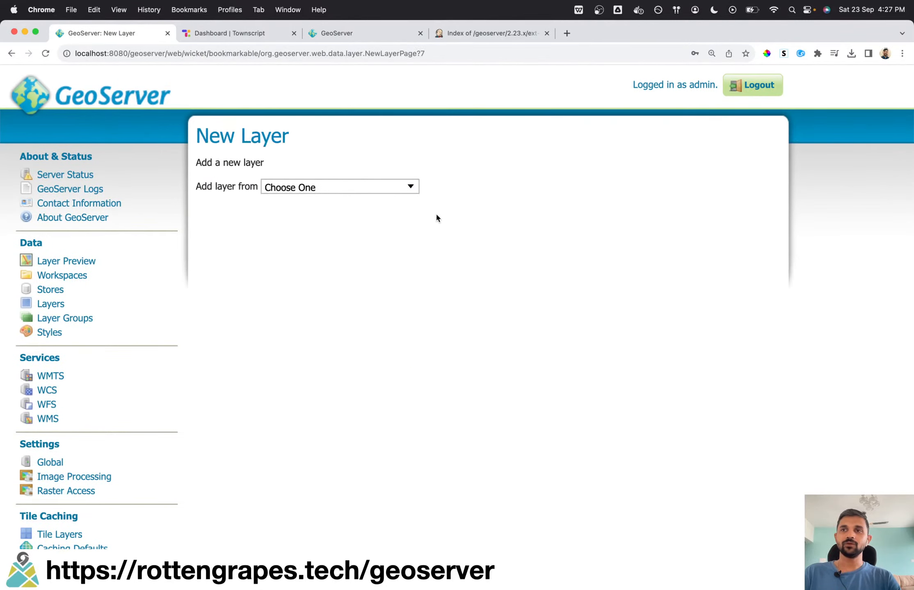
{"action": "left_click", "coordinate": [306, 187]}
{"action": "type", "text": "my"}
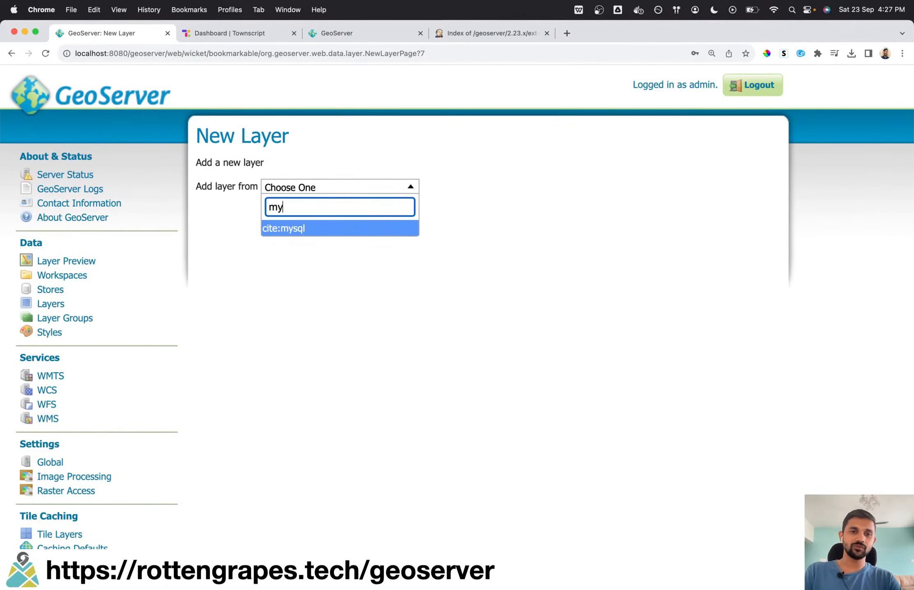
{"action": "key", "text": "Return"}
{"action": "scroll", "coordinate": [439, 328], "scroll_direction": "down", "scroll_amount": 2}
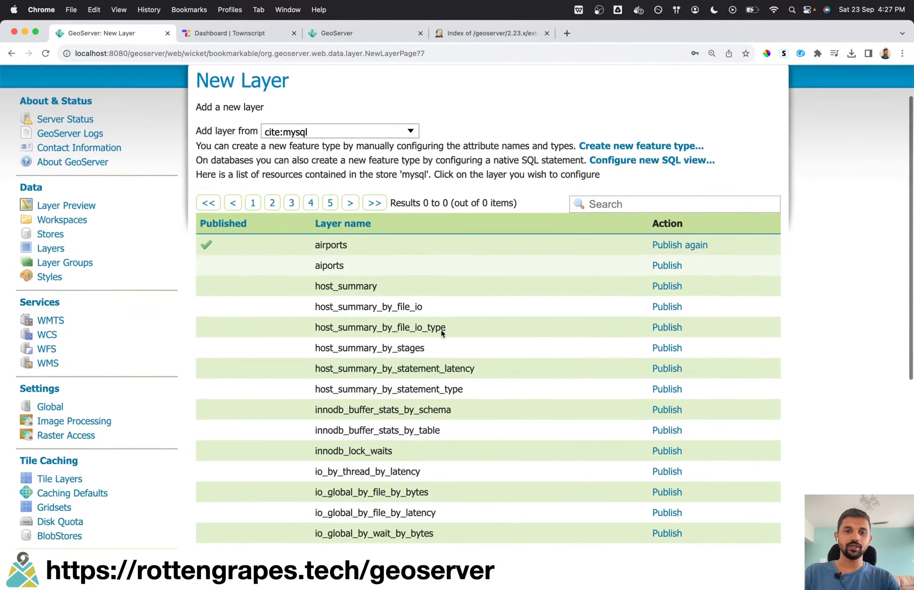
- Open the aiports table's publishing form and examine the property types in its feature type details
{"action": "left_click", "coordinate": [665, 266]}
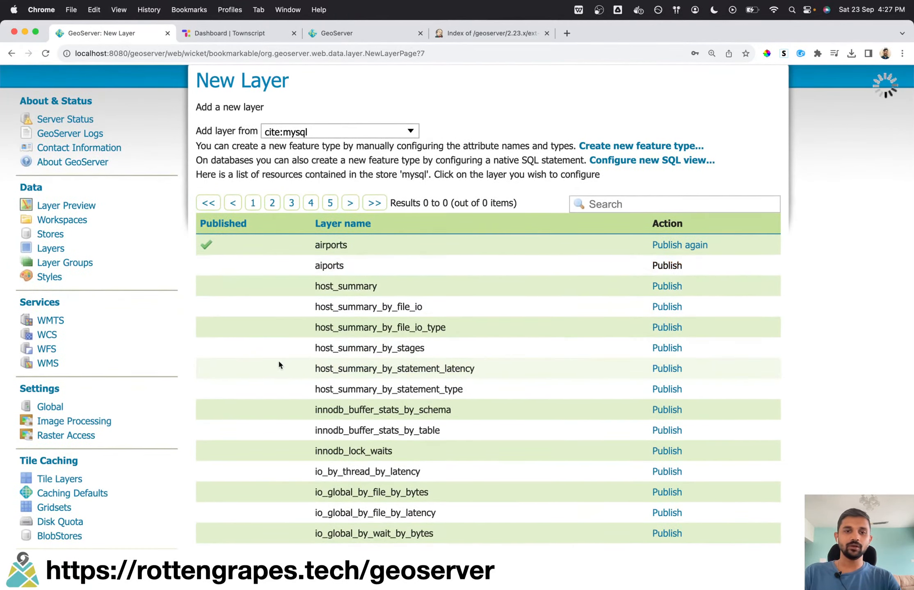
{"action": "scroll", "coordinate": [279, 365], "scroll_direction": "down", "scroll_amount": 15}
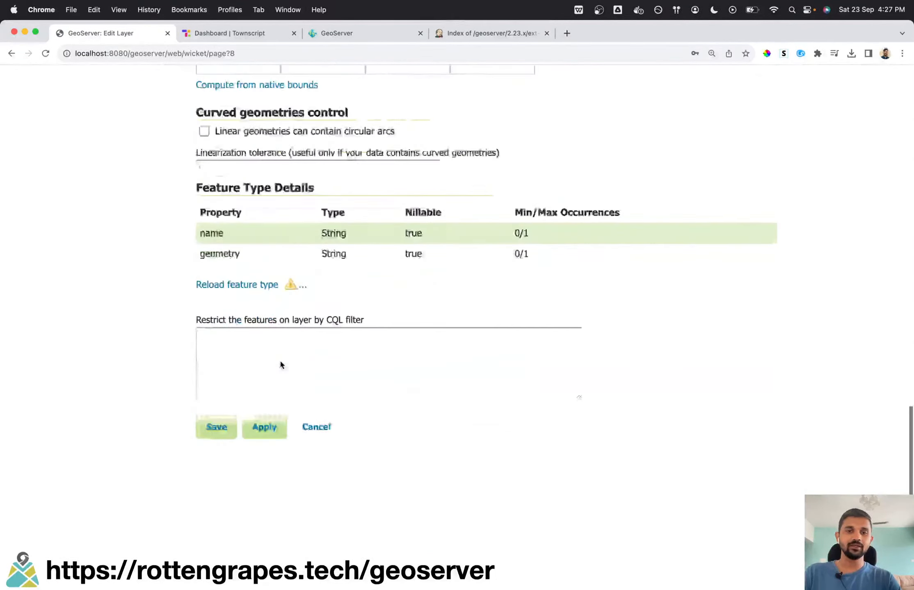
{"action": "left_click_drag", "start_coordinate": [199, 168], "coordinate": [336, 169]}
- Try to compute the aiports layer's native bounds from data and lat/lon bounds from native bounds, and return to the layer list
{"action": "scroll", "coordinate": [337, 172], "scroll_direction": "up", "scroll_amount": 6}
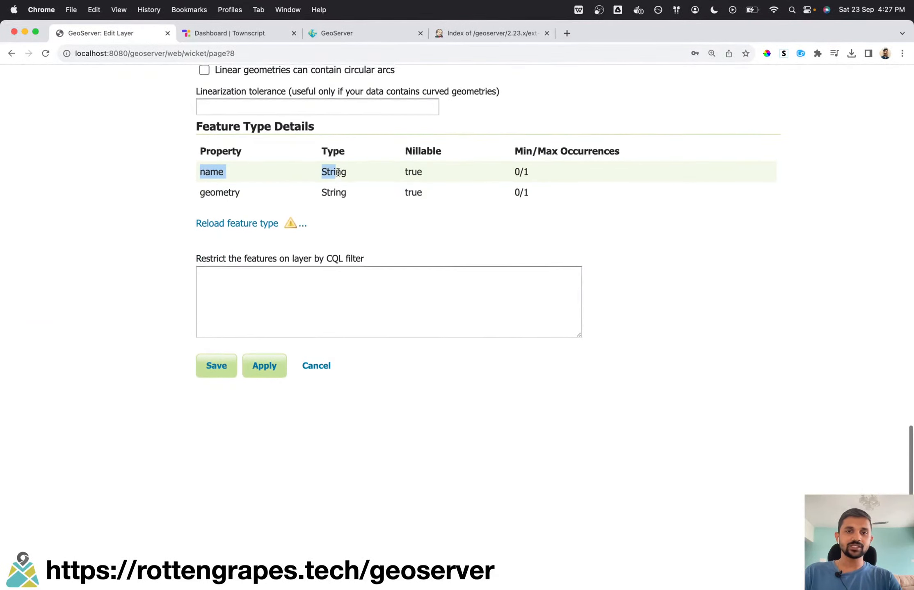
{"action": "scroll", "coordinate": [338, 169], "scroll_direction": "up", "scroll_amount": 5}
{"action": "left_click", "coordinate": [206, 159]}
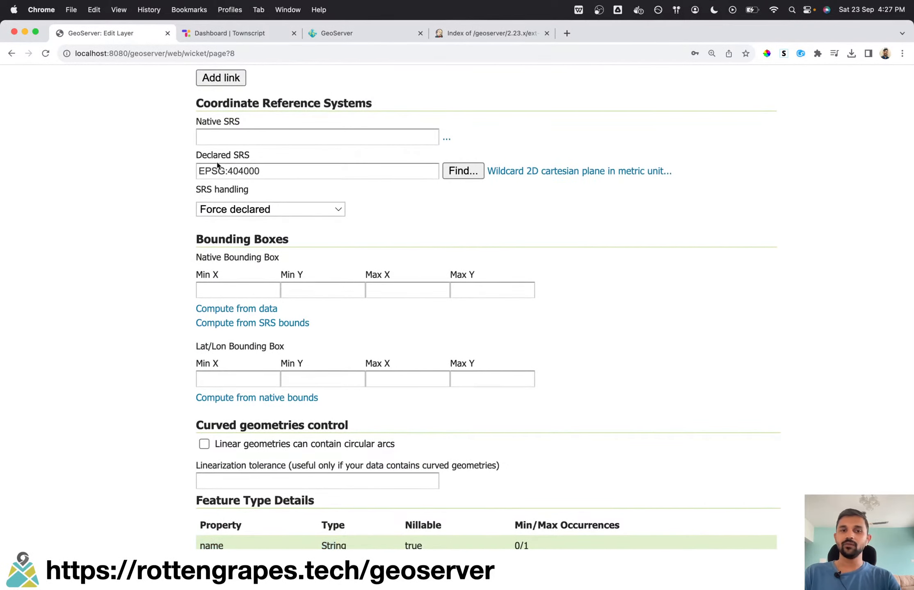
{"action": "left_click", "coordinate": [258, 308]}
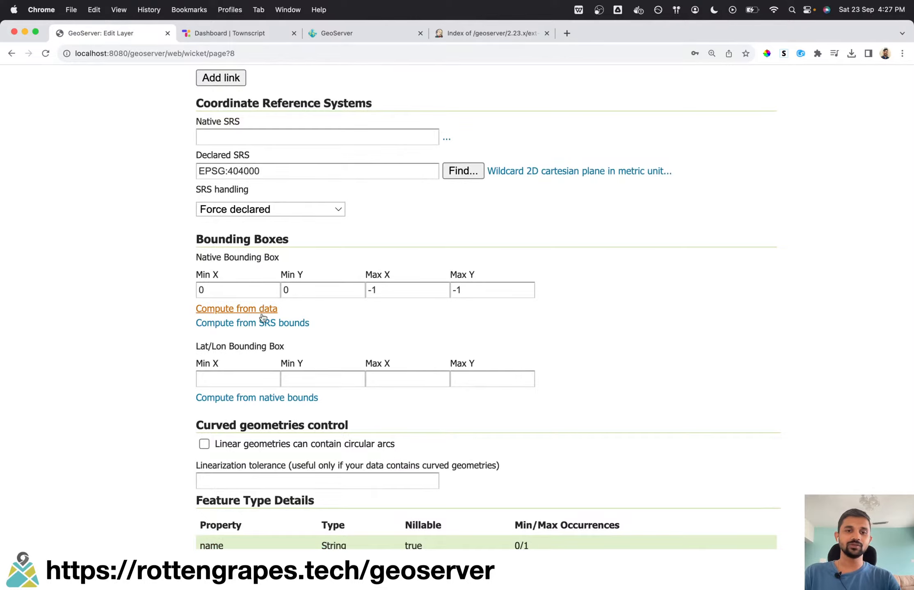
{"action": "left_click", "coordinate": [259, 396]}
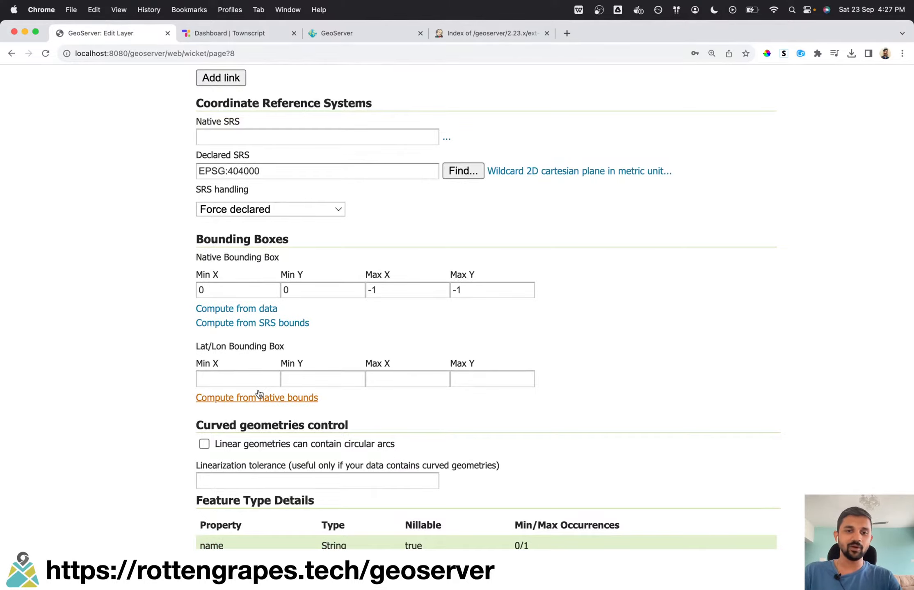
{"action": "scroll", "coordinate": [259, 392], "scroll_direction": "up", "scroll_amount": 15}
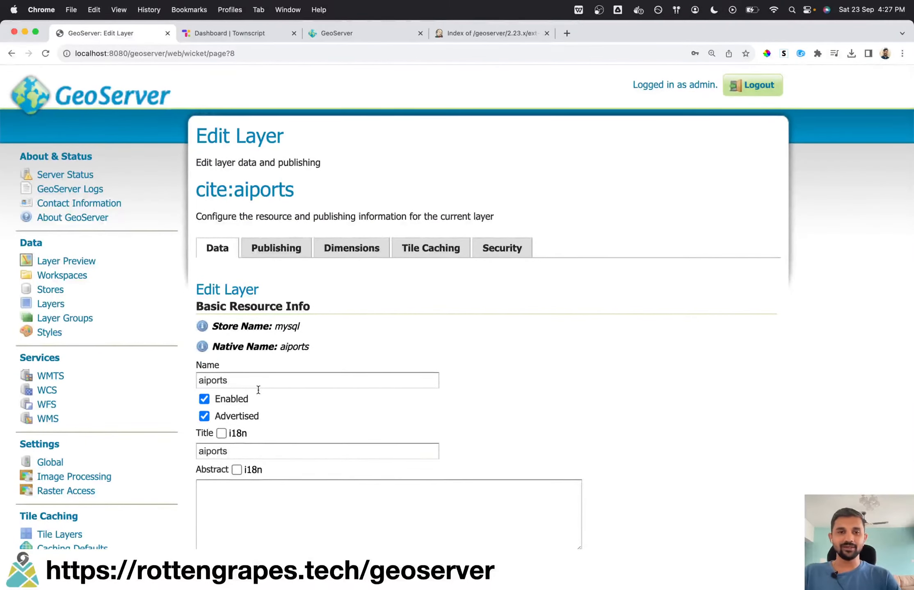
{"action": "scroll", "coordinate": [258, 390], "scroll_direction": "left", "scroll_amount": 5}
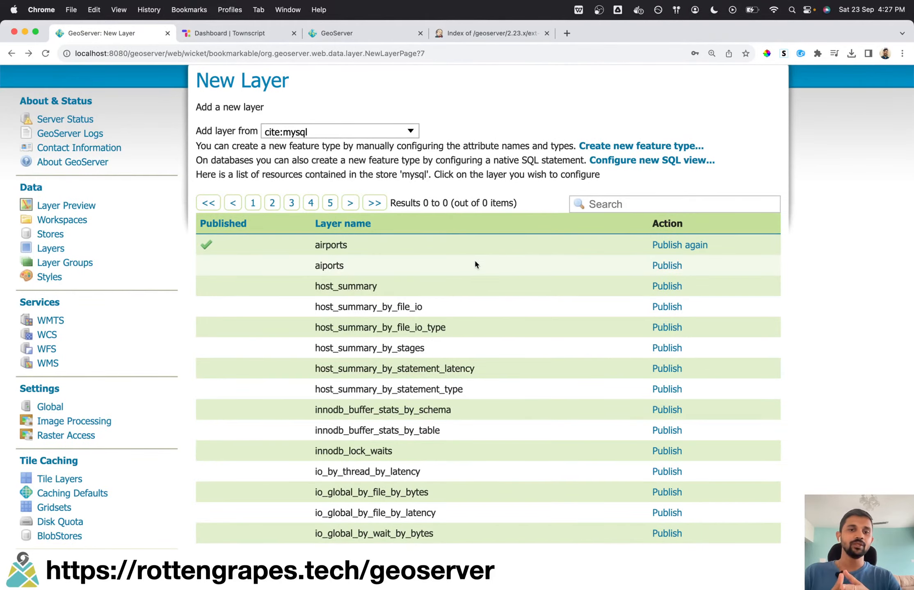
- Open the airports layer through Publish again and examine the geometry property's type in its feature type details
{"action": "left_click", "coordinate": [688, 246]}
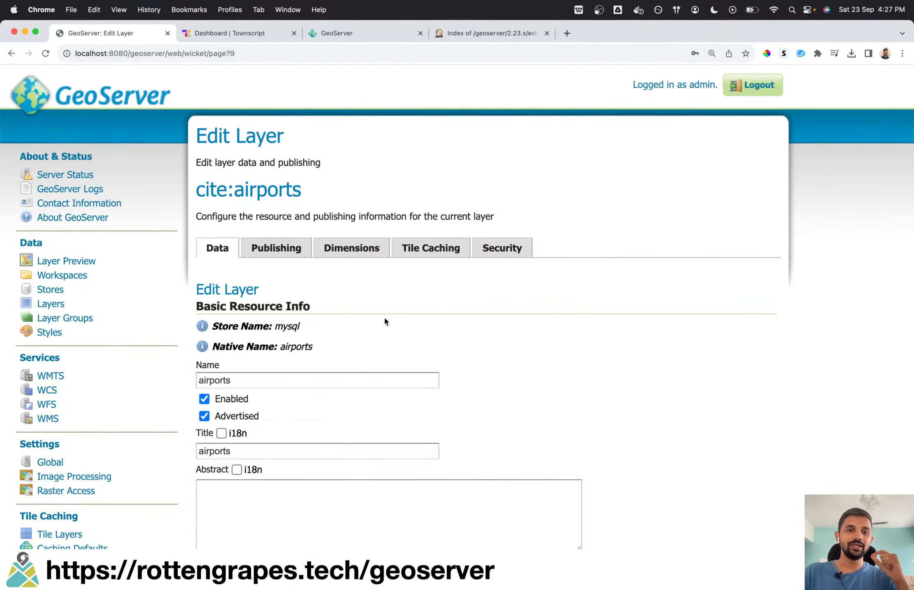
{"action": "scroll", "coordinate": [385, 322], "scroll_direction": "down", "scroll_amount": 20}
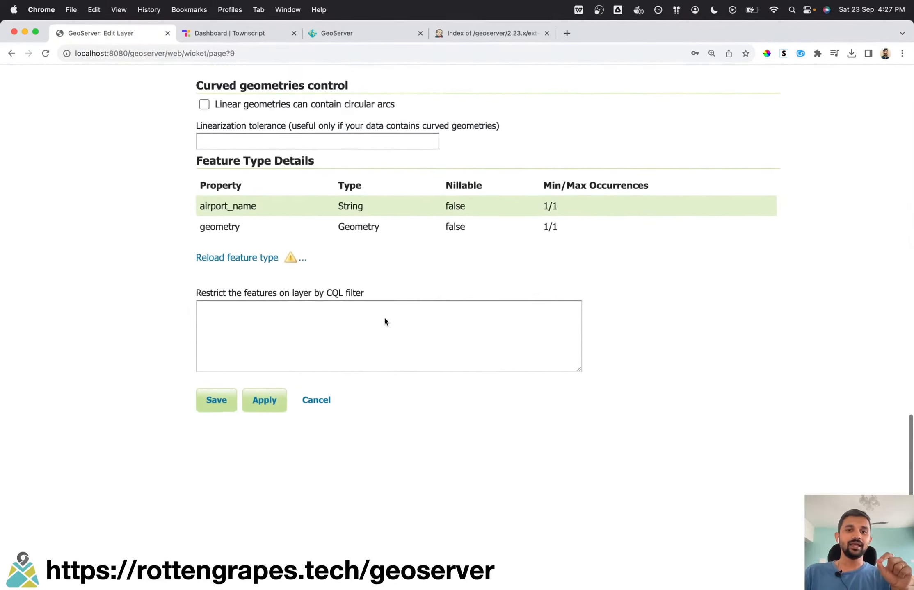
{"action": "scroll", "coordinate": [384, 322], "scroll_direction": "up", "scroll_amount": 1}
{"action": "double_click", "coordinate": [347, 231]}
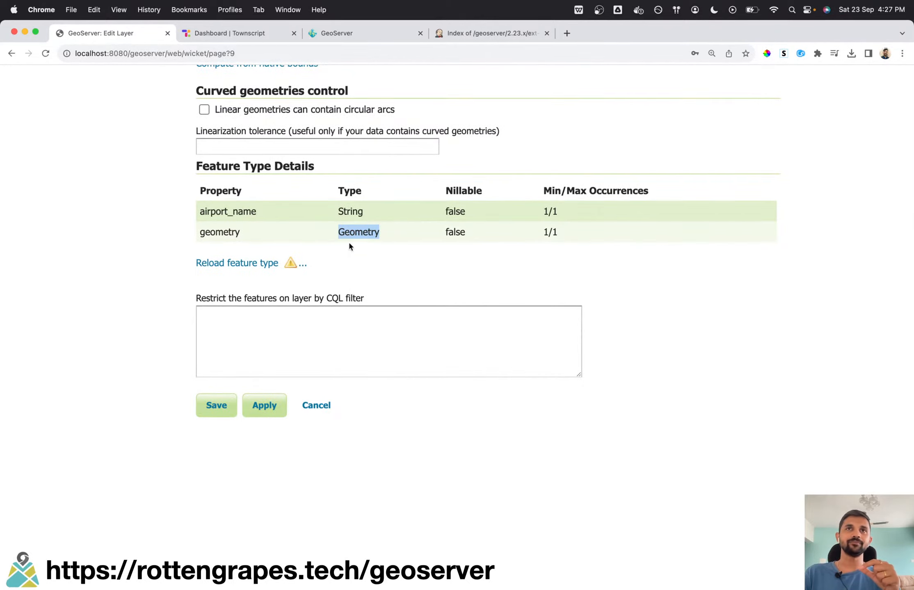
- Glance at the airports table in DBeaver, return to GeoServer, and open the layer preview list
{"action": "key", "text": "ctrl+Left"}
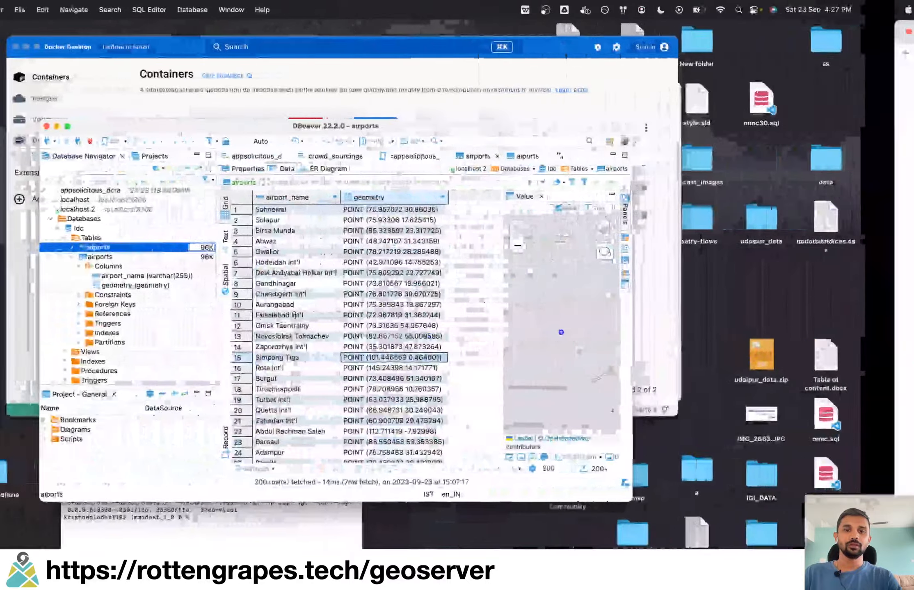
{"action": "key", "text": "ctrl+Right"}
{"action": "scroll", "coordinate": [80, 263], "scroll_direction": "up", "scroll_amount": 20}
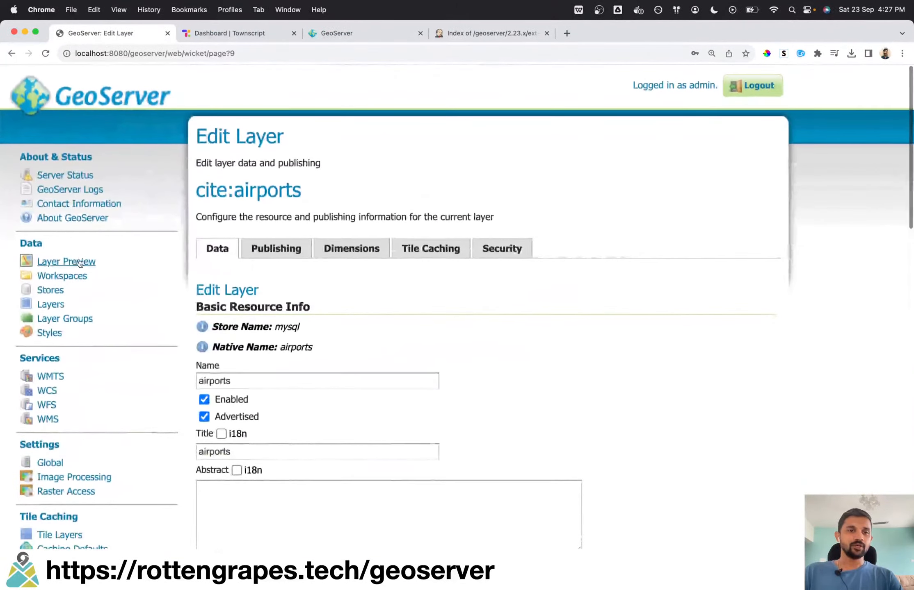
{"action": "left_click", "coordinate": [80, 263]}
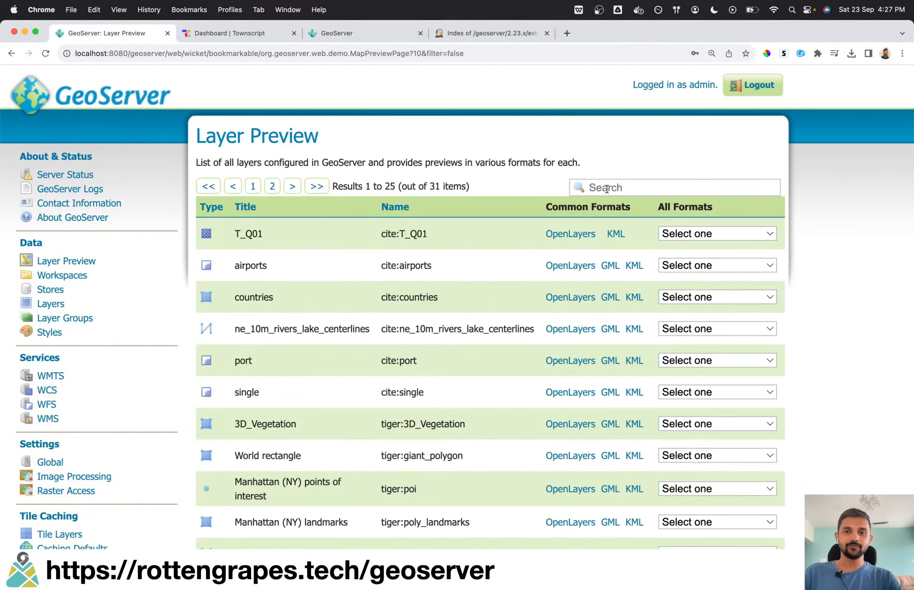
- Search the layer previews for "airpo", view the airports layer in OpenLayers, and return to the preview list
{"action": "left_click", "coordinate": [606, 189]}
{"action": "type", "text": "airpo"}
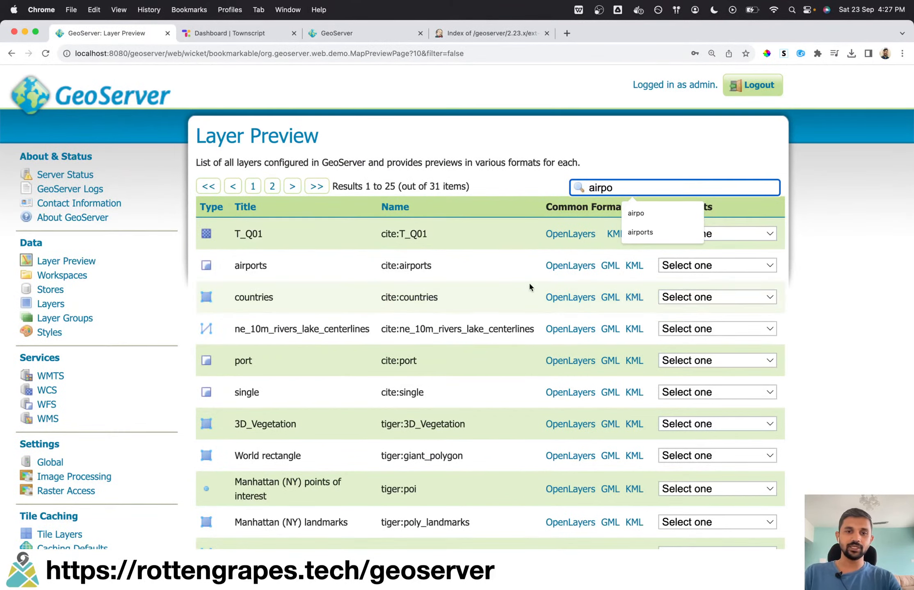
{"action": "left_click", "coordinate": [570, 265]}
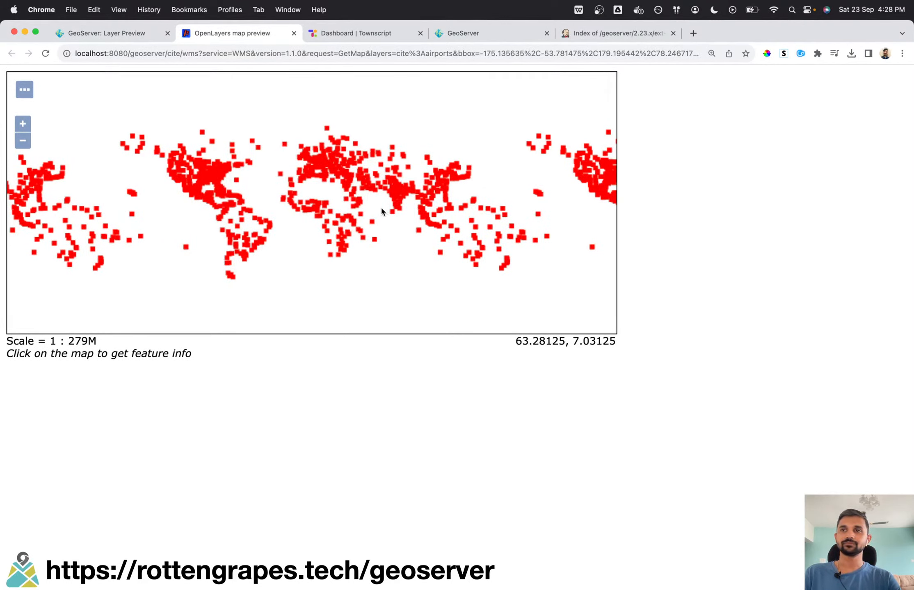
{"action": "left_click", "coordinate": [86, 34]}
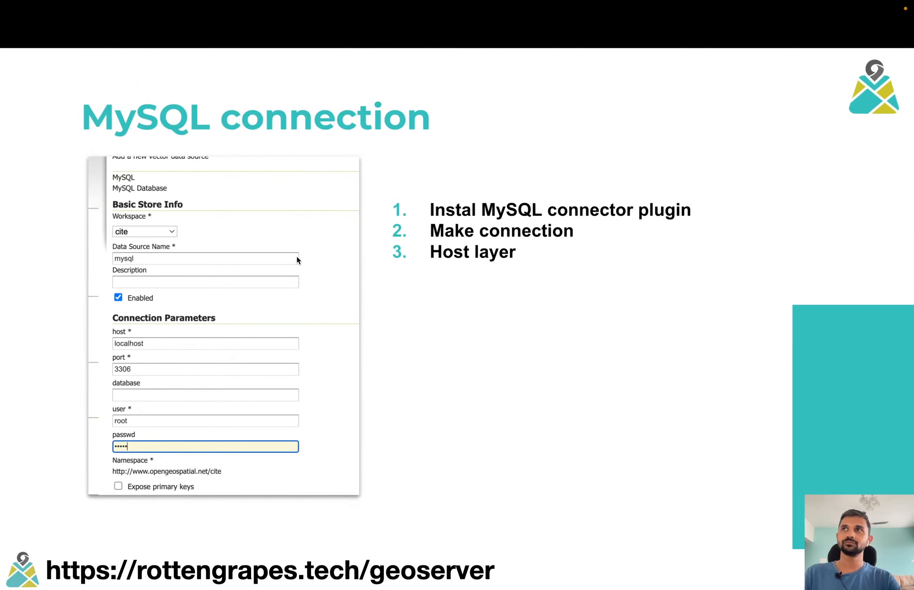
{"action": "key", "text": "Right"}
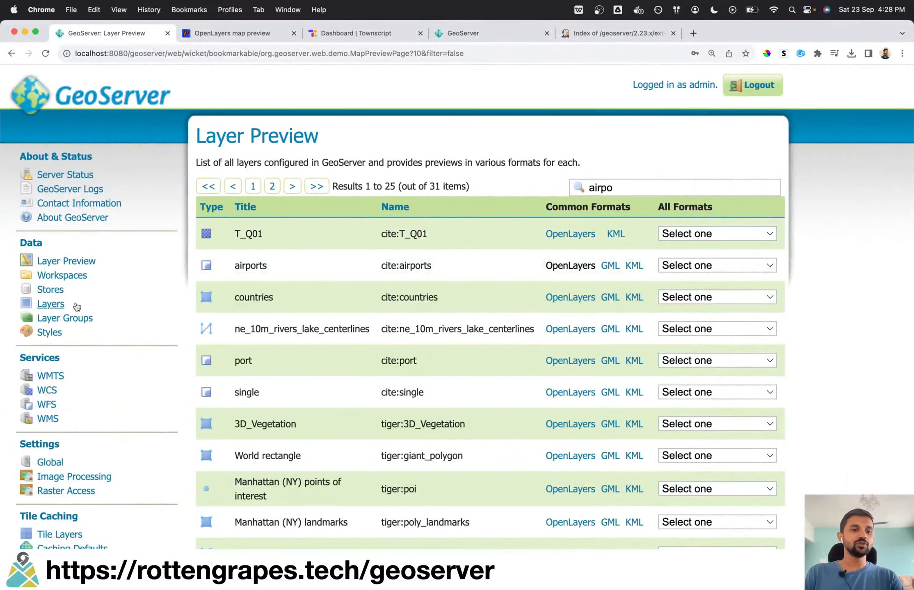
- Open the form for a new PostGIS store, examine its connection parameters, and return to the data source types
{"action": "left_click", "coordinate": [56, 293]}
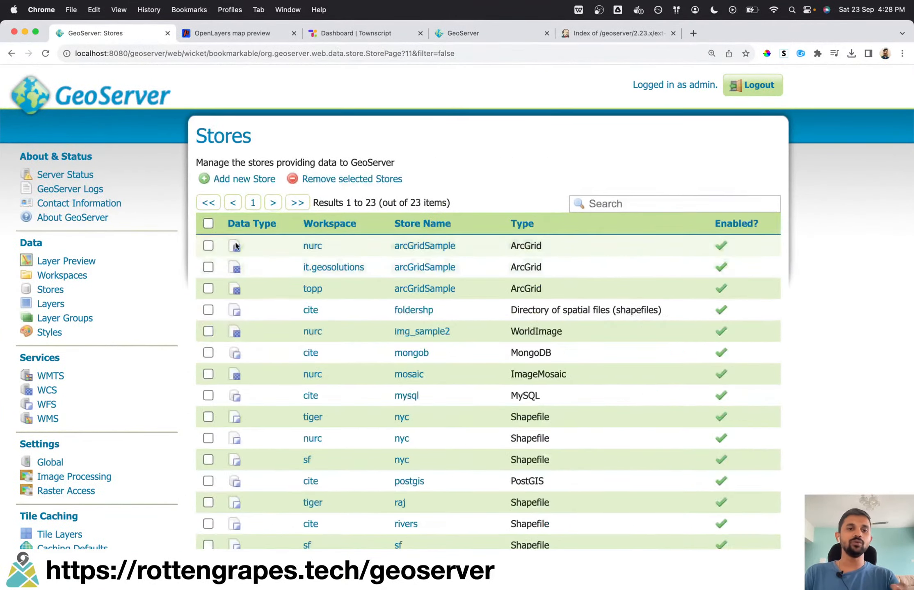
{"action": "left_click", "coordinate": [255, 185]}
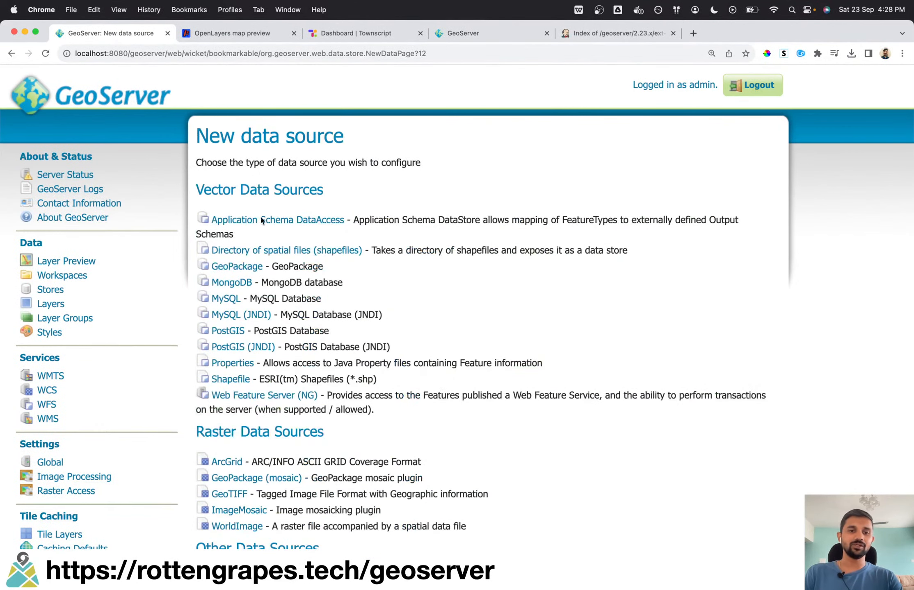
{"action": "left_click", "coordinate": [228, 331]}
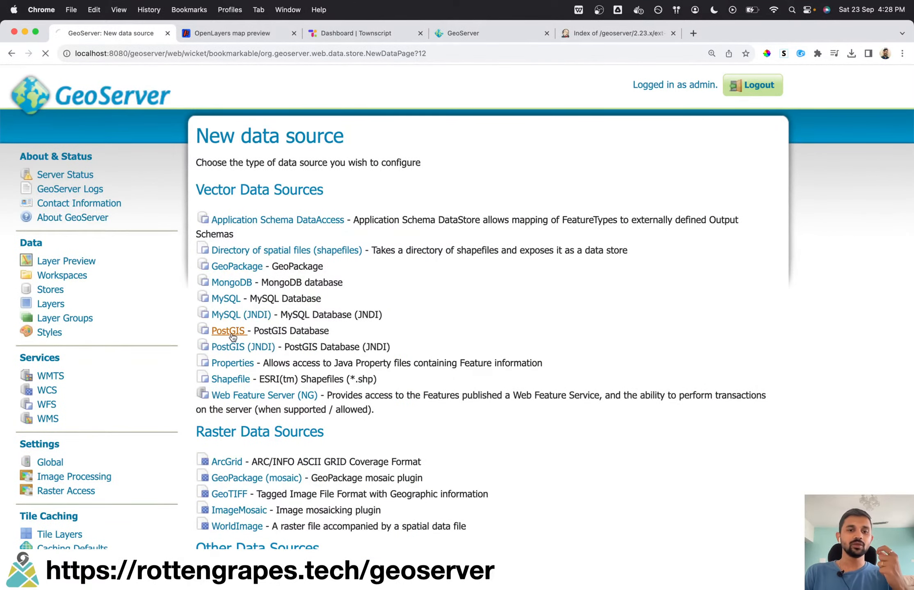
{"action": "scroll", "coordinate": [252, 361], "scroll_direction": "down", "scroll_amount": 5}
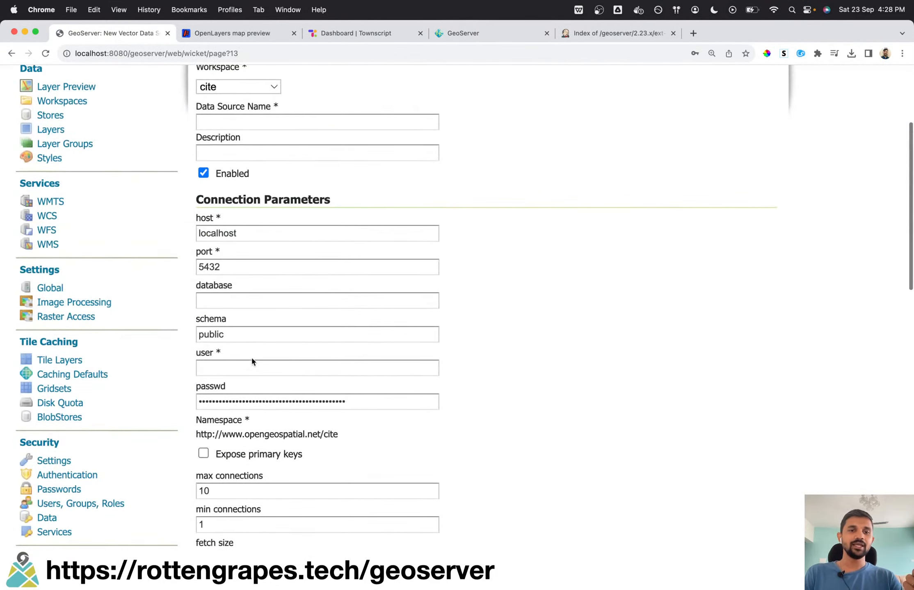
{"action": "double_click", "coordinate": [245, 238]}
{"action": "double_click", "coordinate": [244, 267]}
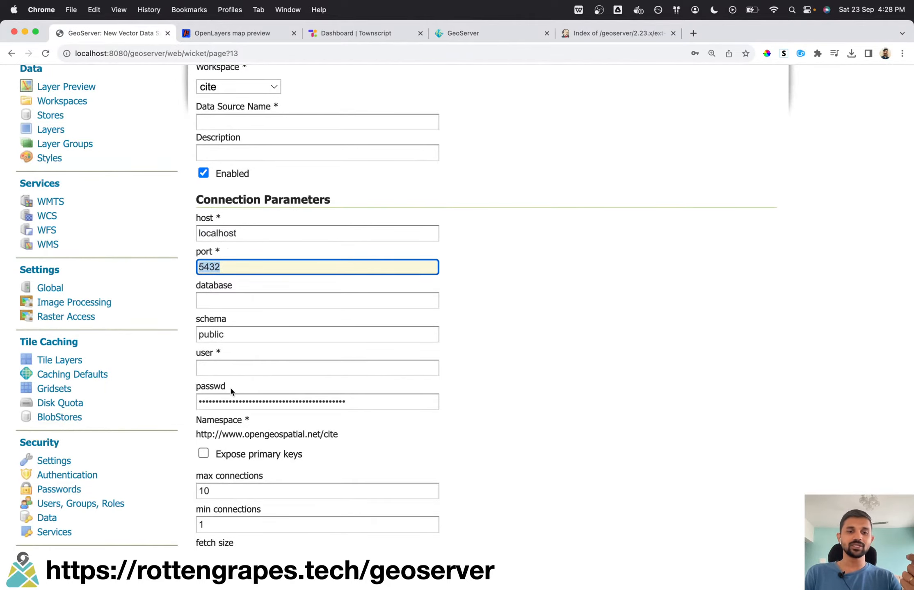
{"action": "scroll", "coordinate": [231, 392], "scroll_direction": "down", "scroll_amount": 15}
{"action": "scroll", "coordinate": [230, 391], "scroll_direction": "up", "scroll_amount": 20}
{"action": "scroll", "coordinate": [230, 392], "scroll_direction": "left", "scroll_amount": 5}
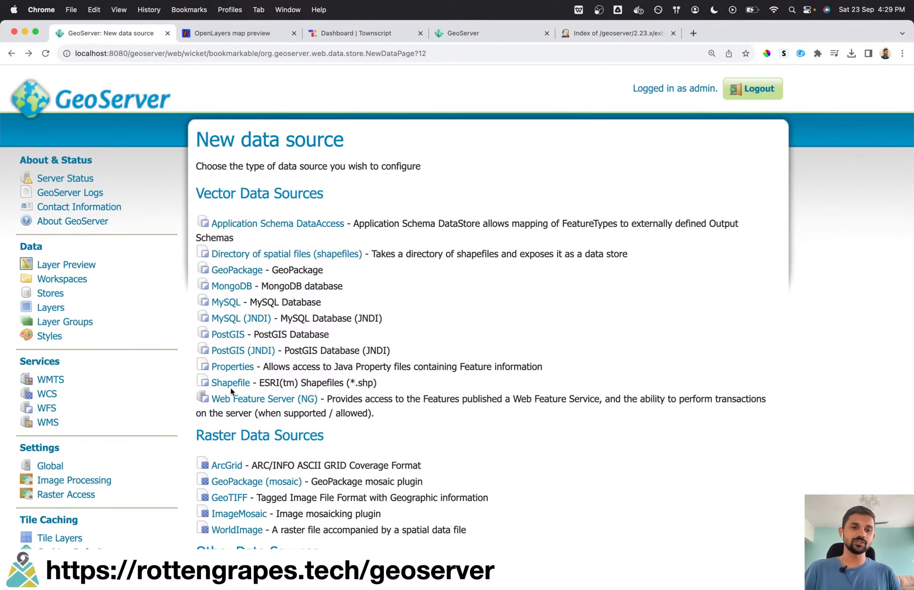
- Switch to pgAdmin and look through the postgres database's public schema, including its tables and views
{"action": "key", "text": "super+space"}
{"action": "type", "text": "pg"}
{"action": "key", "text": "Return"}
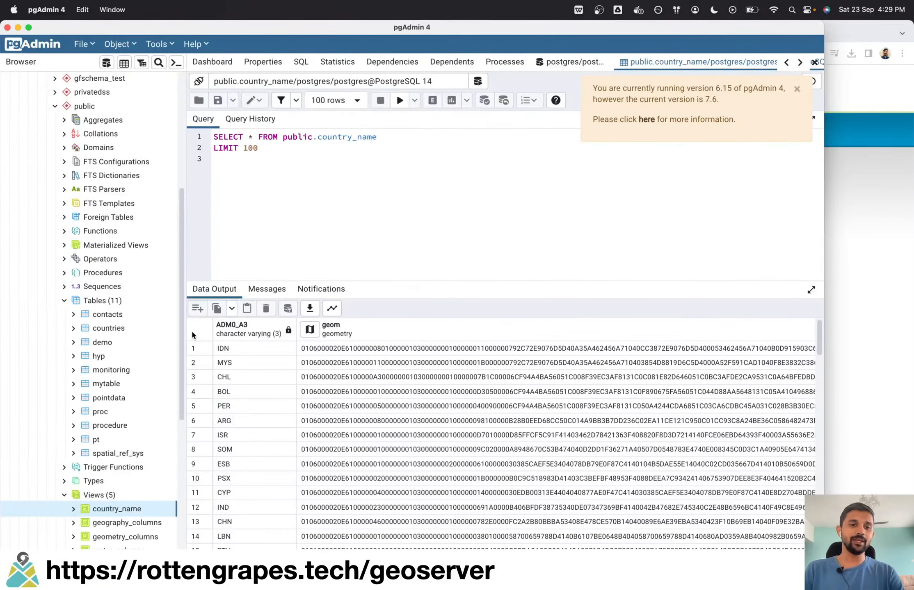
{"action": "scroll", "coordinate": [82, 301], "scroll_direction": "up", "scroll_amount": 10}
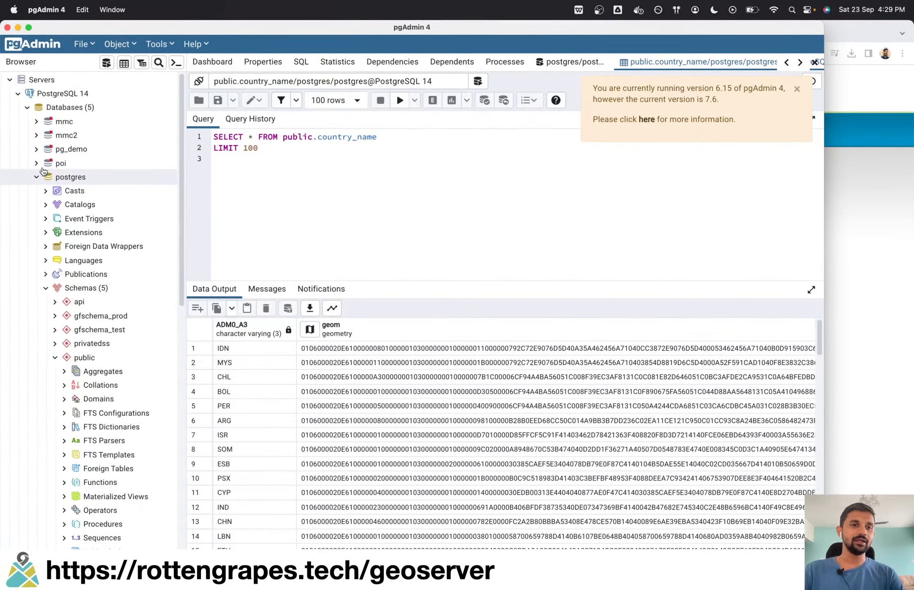
{"action": "scroll", "coordinate": [109, 316], "scroll_direction": "down", "scroll_amount": 5}
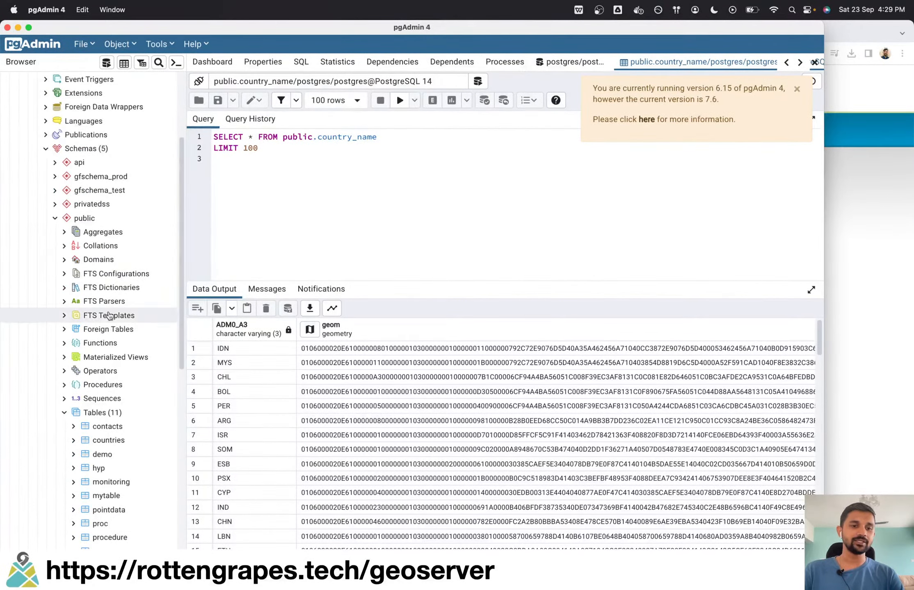
{"action": "scroll", "coordinate": [109, 316], "scroll_direction": "down", "scroll_amount": 6}
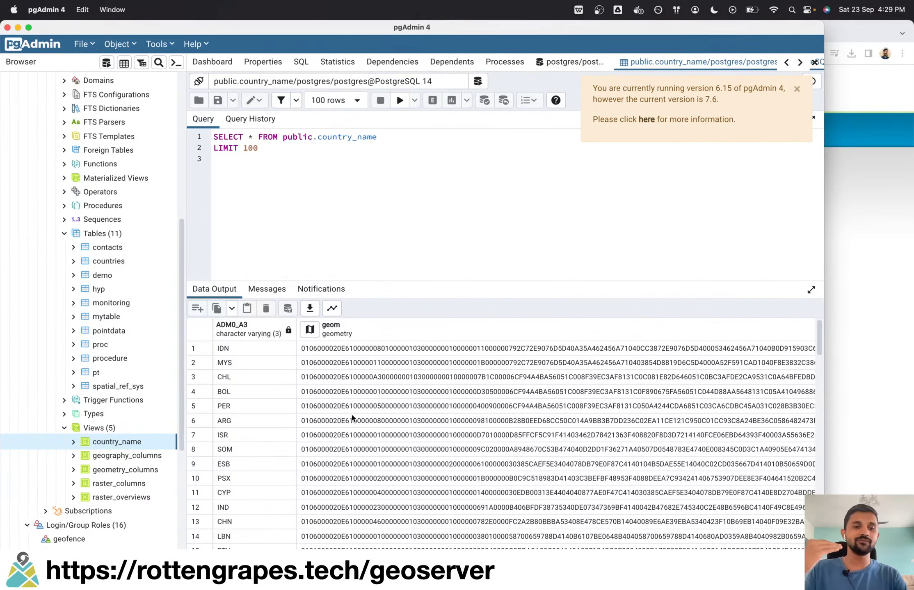
- Expand the countries table's columns in pgAdmin and look through them down to the country_name view
{"action": "left_click", "coordinate": [146, 251]}
{"action": "left_click", "coordinate": [131, 266]}
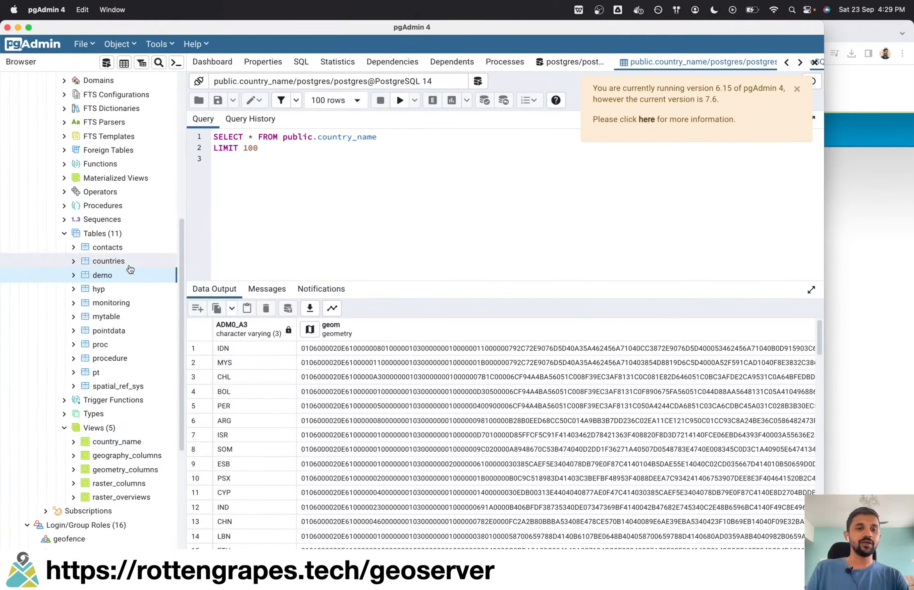
{"action": "left_click", "coordinate": [74, 262]}
{"action": "left_click", "coordinate": [83, 275]}
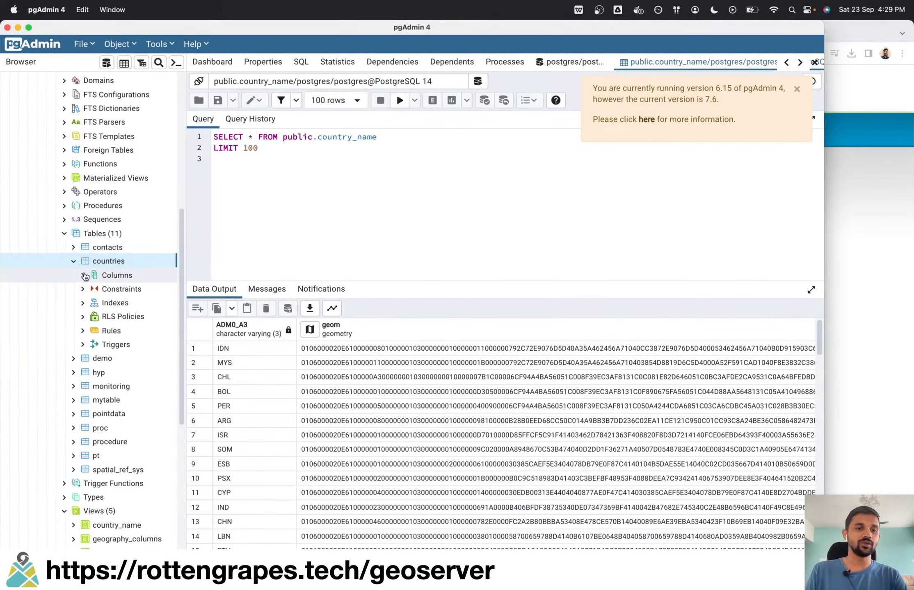
{"action": "scroll", "coordinate": [163, 359], "scroll_direction": "down", "scroll_amount": 5}
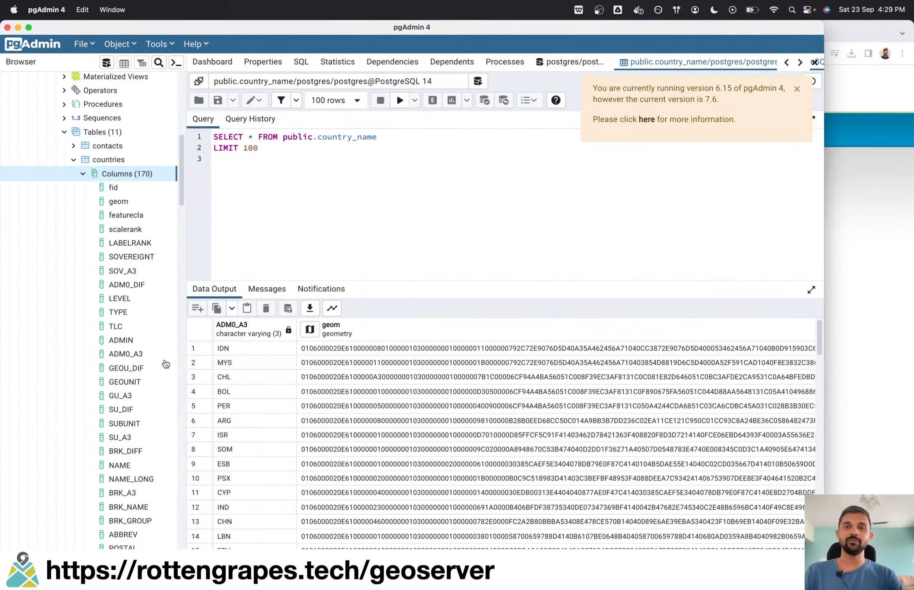
{"action": "scroll", "coordinate": [163, 358], "scroll_direction": "down", "scroll_amount": 20}
{"action": "scroll", "coordinate": [119, 350], "scroll_direction": "down", "scroll_amount": 15}
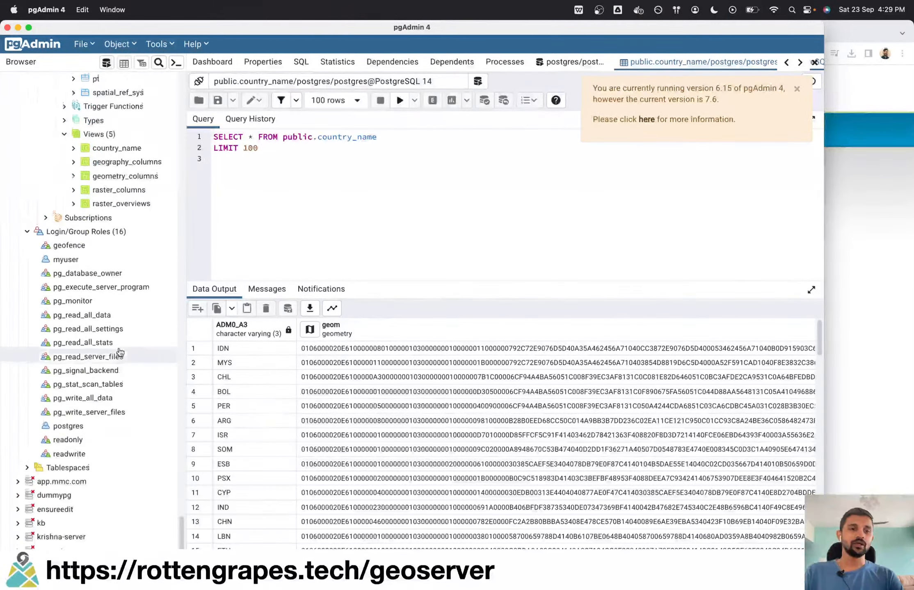
{"action": "scroll", "coordinate": [118, 346], "scroll_direction": "up", "scroll_amount": 10}
{"action": "scroll", "coordinate": [118, 346], "scroll_direction": "down", "scroll_amount": 3}
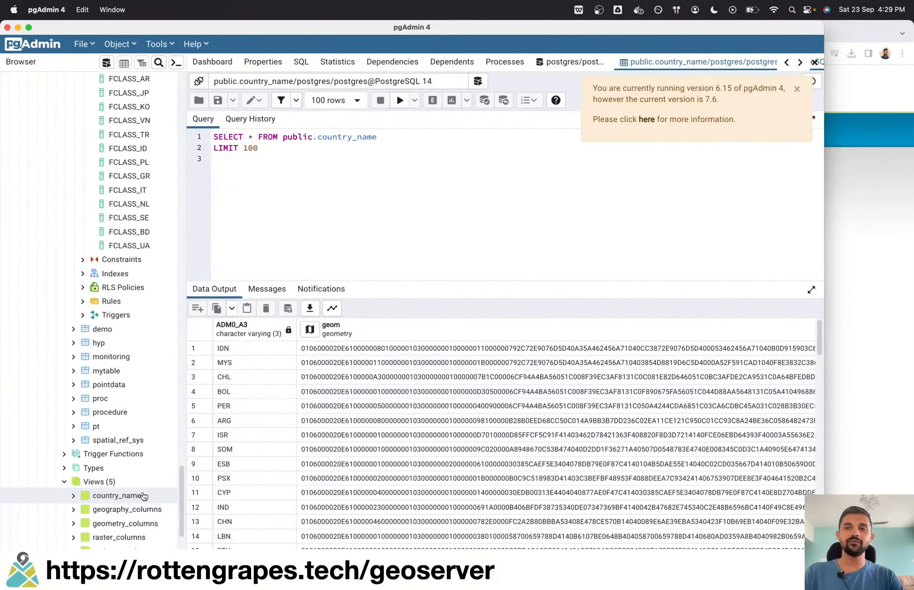
- Return to GeoServer and start configuring a new SQL view layer from the cite:postgis store
{"action": "left_click", "coordinate": [855, 281]}
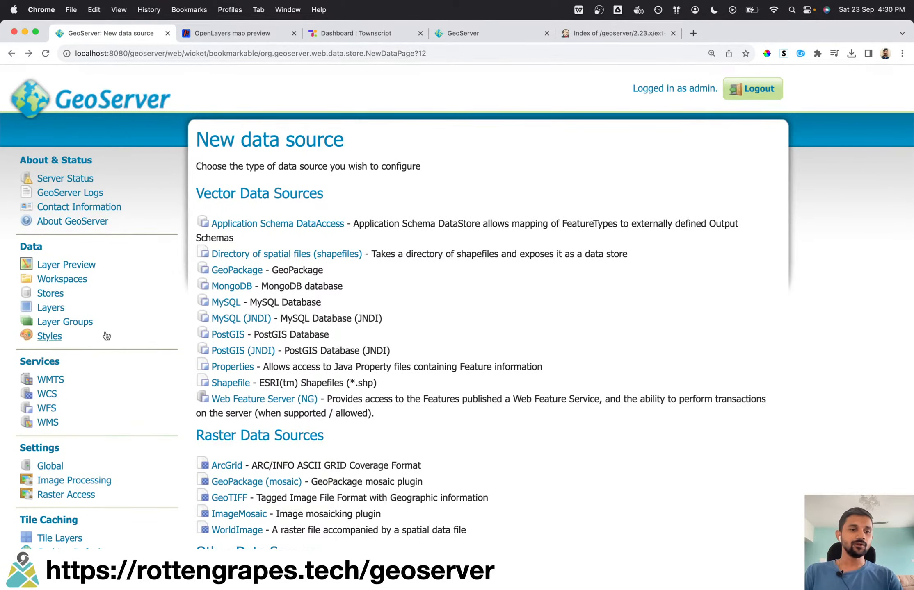
{"action": "left_click", "coordinate": [61, 309]}
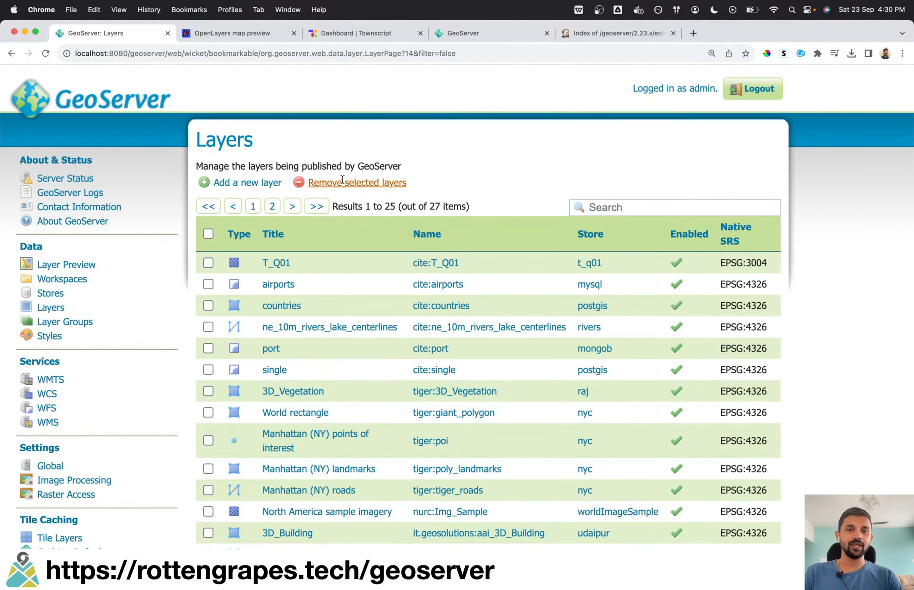
{"action": "left_click", "coordinate": [252, 183]}
{"action": "left_click", "coordinate": [287, 191]}
{"action": "type", "text": "pos"}
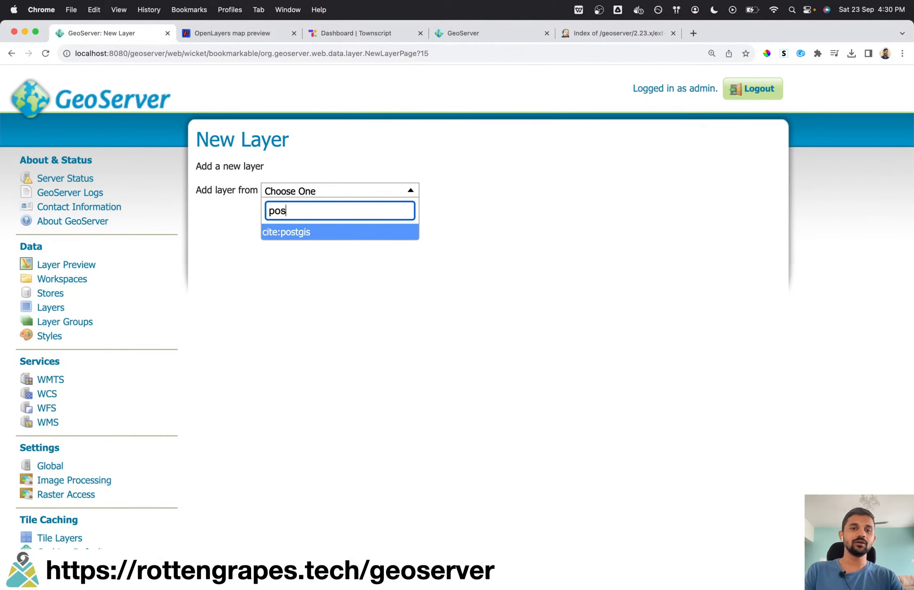
{"action": "key", "text": "Return"}
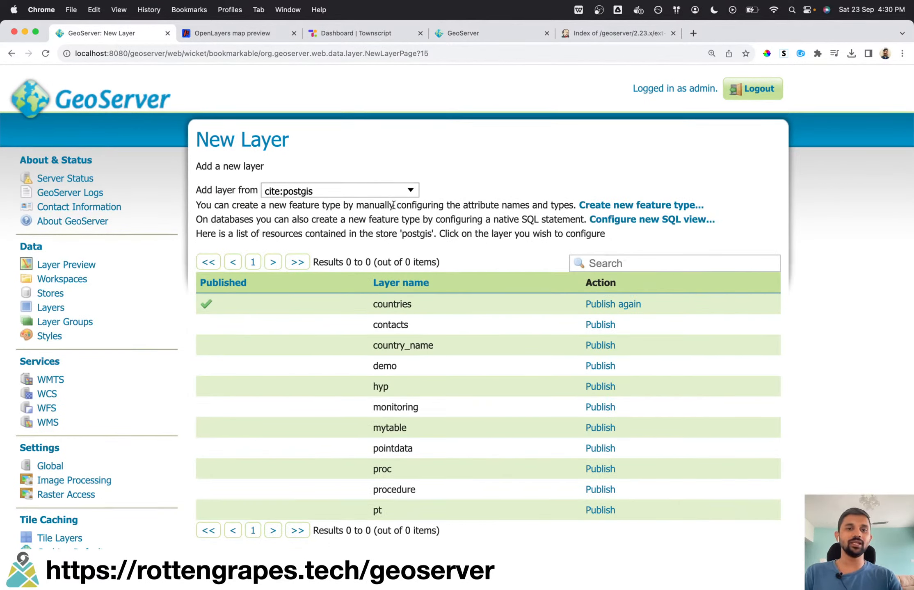
{"action": "left_click", "coordinate": [636, 221]}
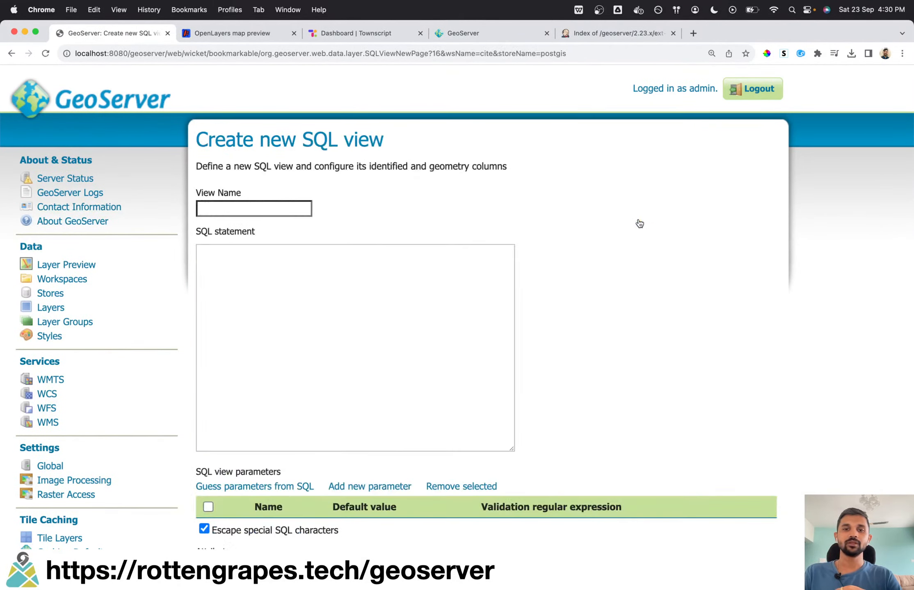
- Enter the SQL statement select "ADM0_A3", geom from countries for the new SQL view
{"action": "left_click", "coordinate": [257, 257]}
{"action": "scroll", "coordinate": [258, 257], "scroll_direction": "down", "scroll_amount": 3}
{"action": "scroll", "coordinate": [257, 257], "scroll_direction": "up", "scroll_amount": 2}
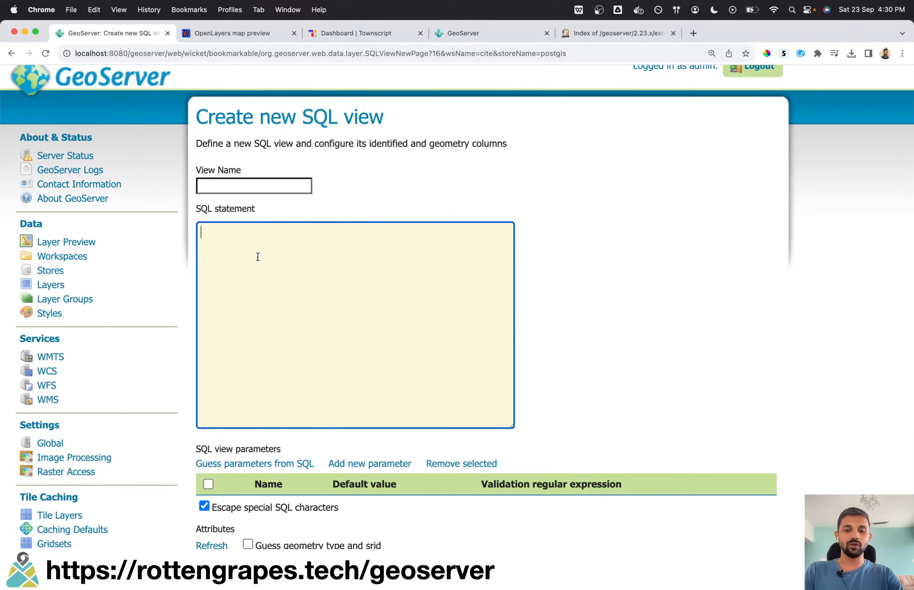
{"action": "type", "text": "select "}
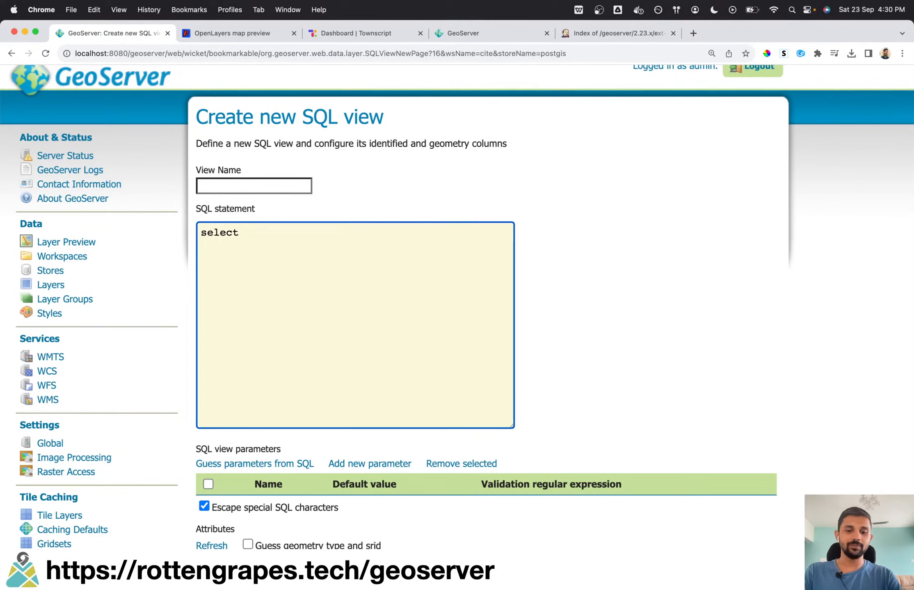
{"action": "type", "text": "\"ADM"}
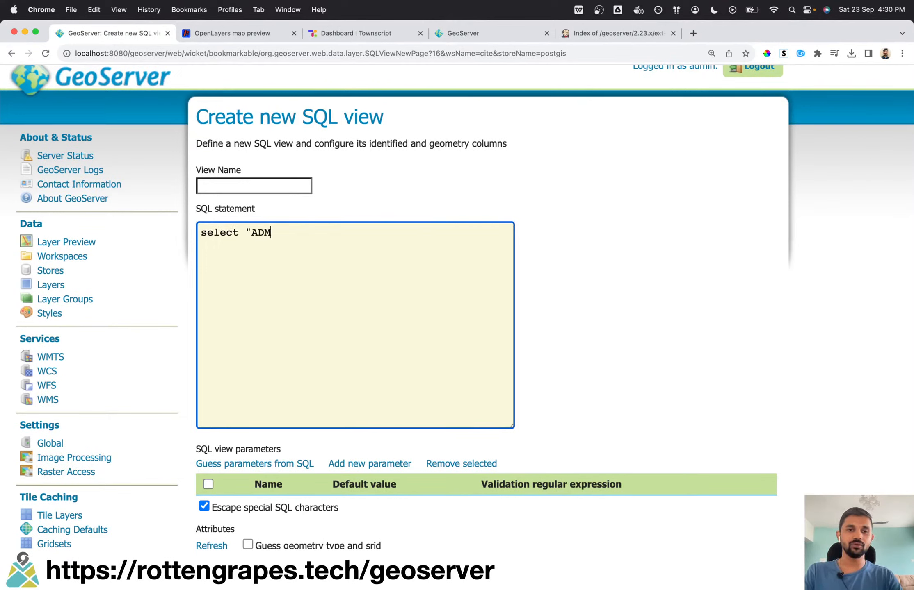
{"action": "type", "text": "0_A#"}
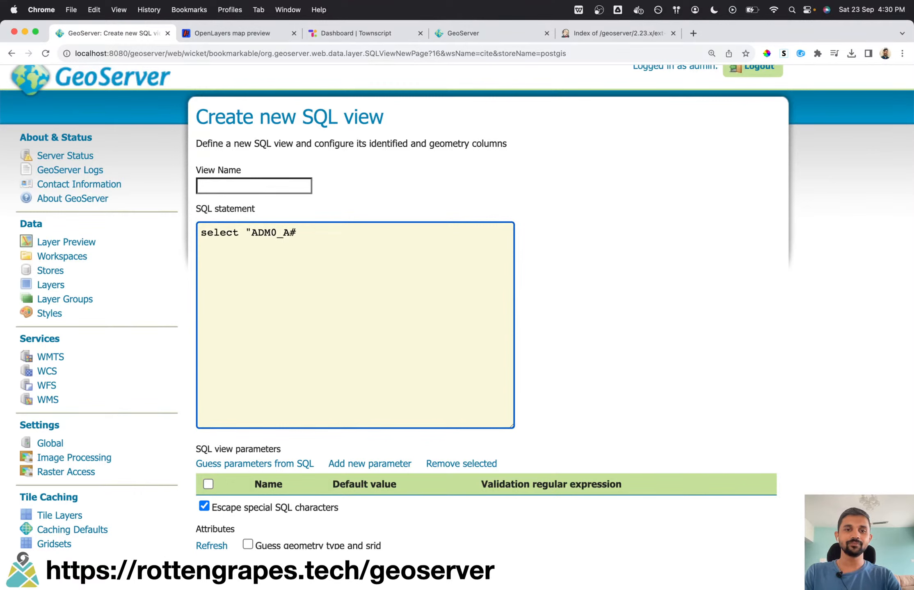
{"action": "key", "text": "BackSpace"}
{"action": "type", "text": "3\", "}
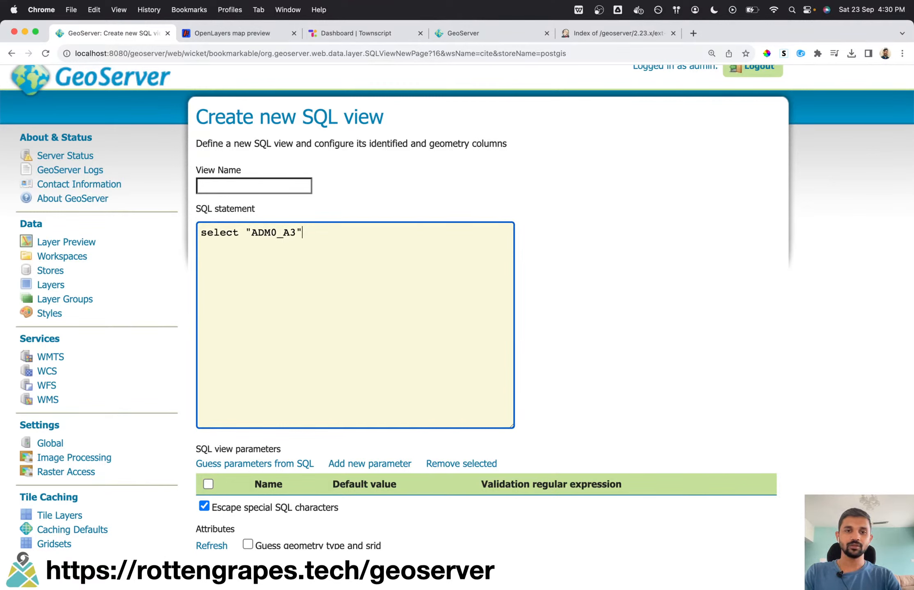
{"action": "type", "text": "geom from"}
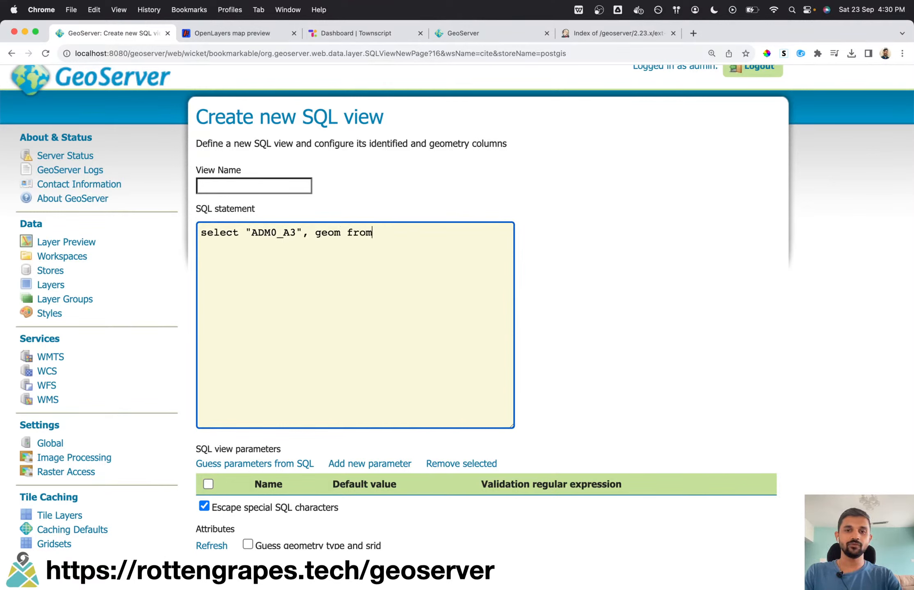
{"action": "type", "text": " countries"}
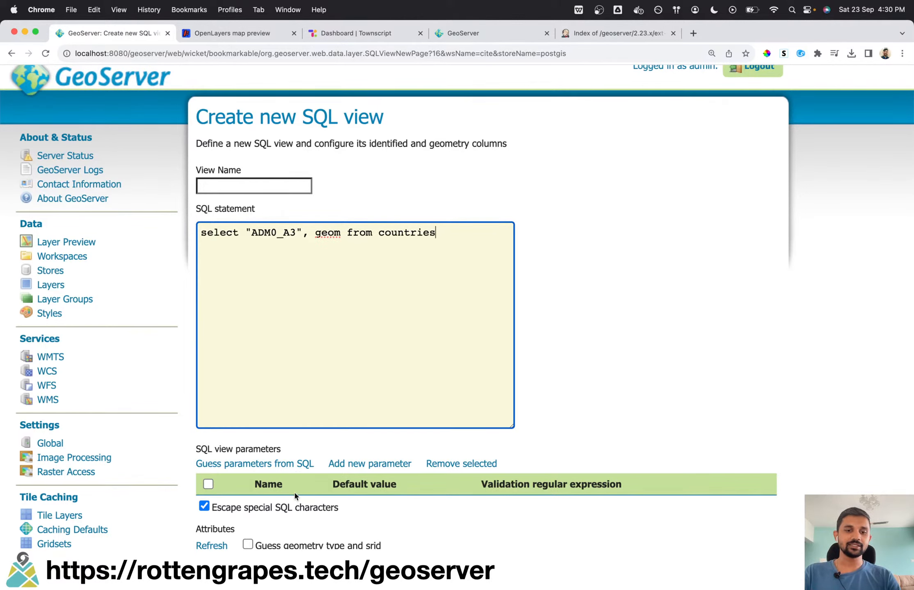
{"action": "scroll", "coordinate": [293, 497], "scroll_direction": "down", "scroll_amount": 2}
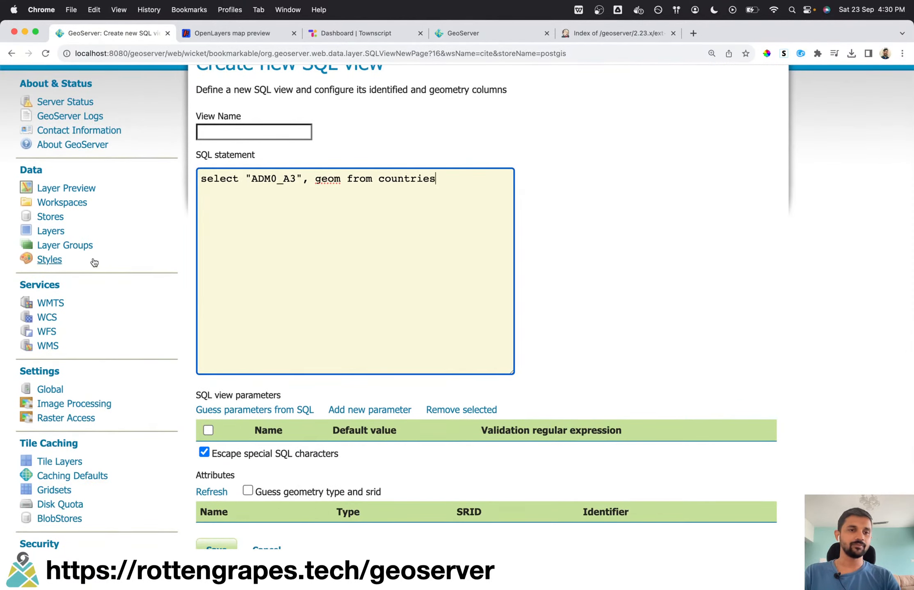
- Leave the SQL view form for the stores list and look through the configured stores
{"action": "left_click", "coordinate": [50, 217]}
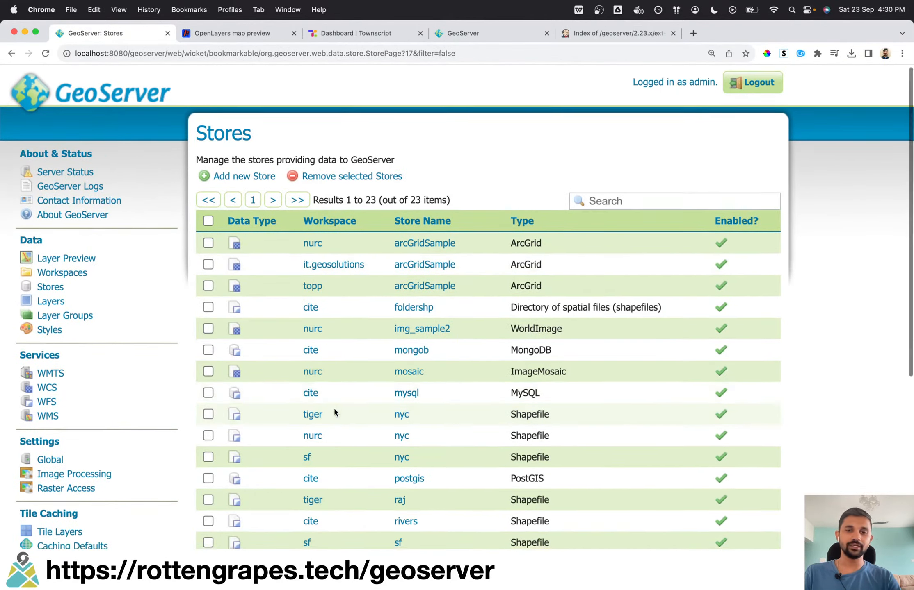
{"action": "scroll", "coordinate": [334, 412], "scroll_direction": "down", "scroll_amount": 8}
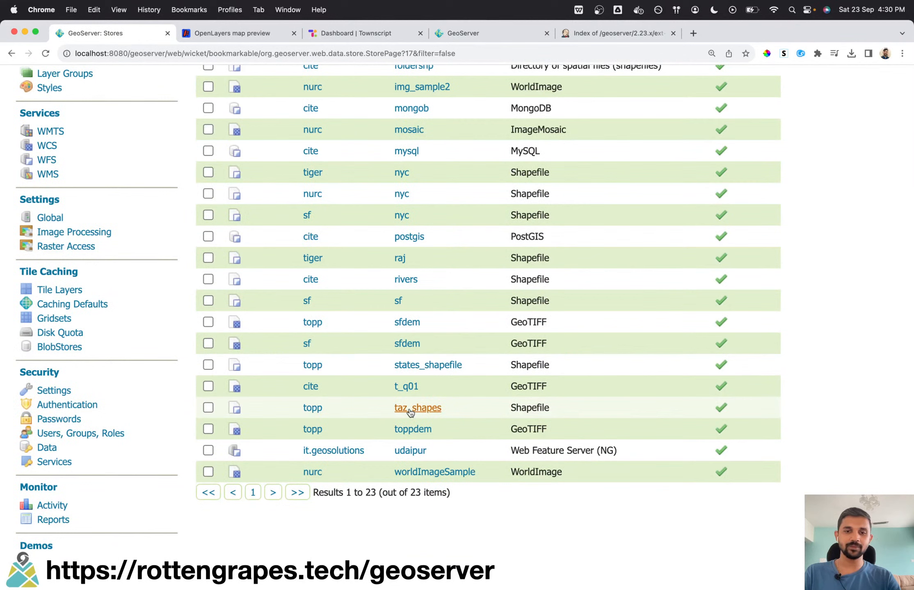
{"action": "scroll", "coordinate": [410, 413], "scroll_direction": "up", "scroll_amount": 5}
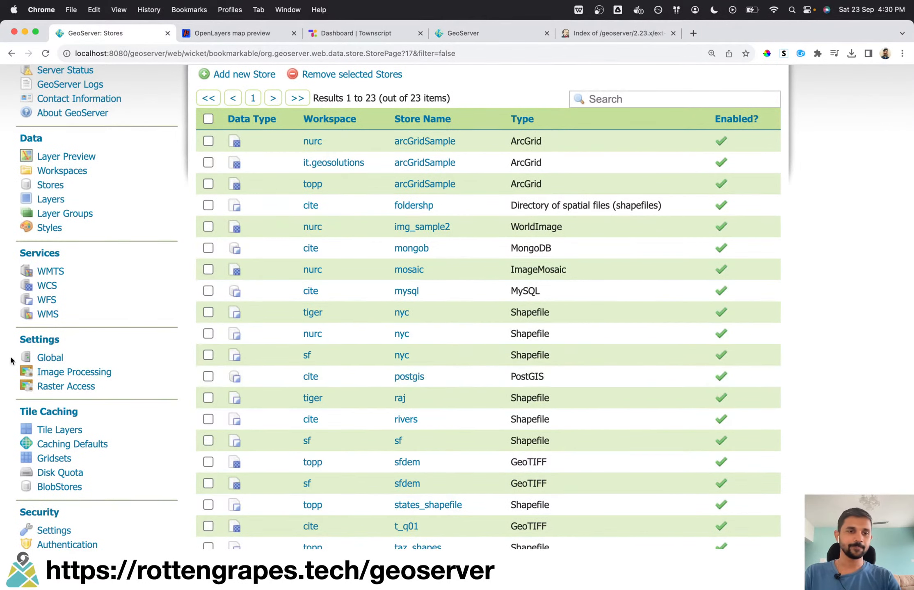
- Go to the layers list, search it for "sin" and open the cite:single layer's configuration
{"action": "left_click", "coordinate": [52, 199]}
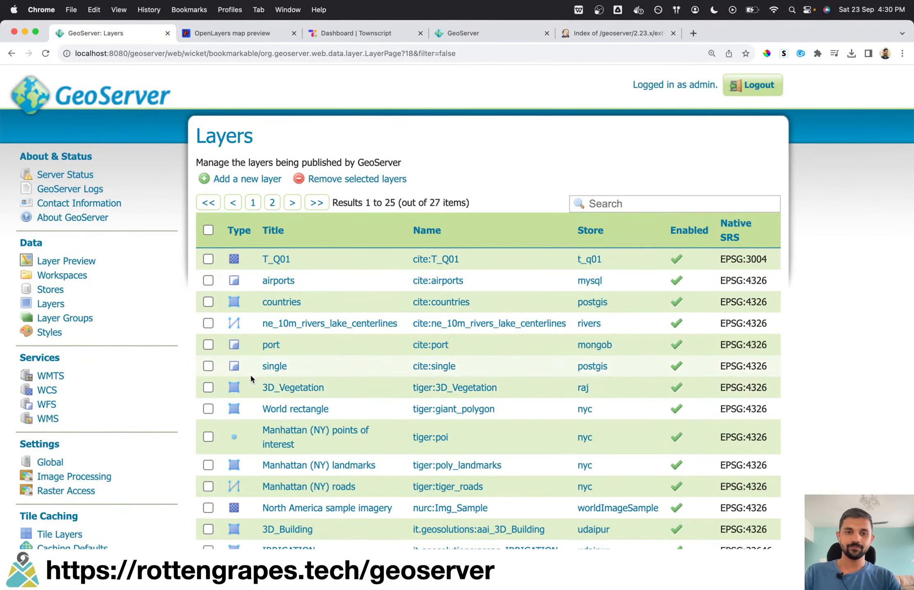
{"action": "left_click", "coordinate": [278, 368]}
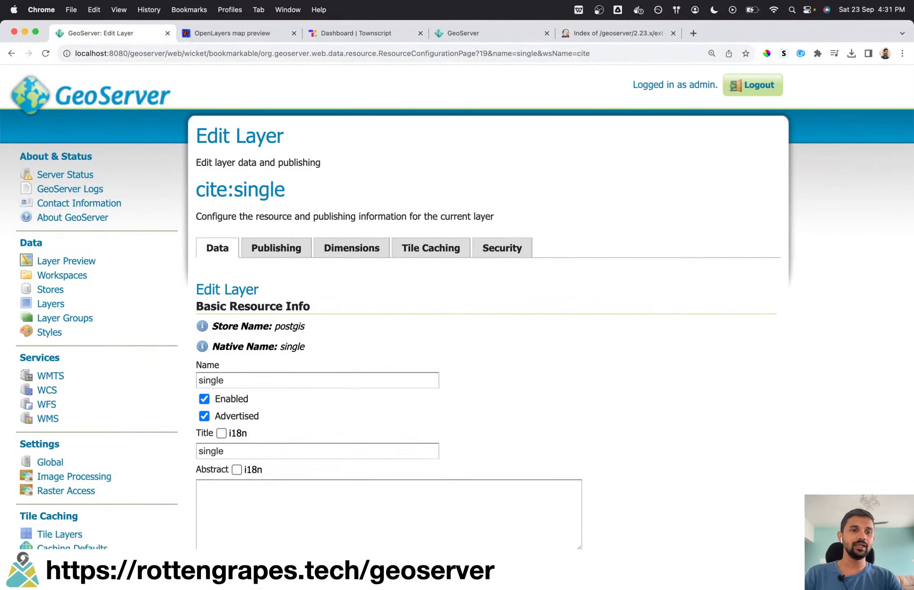
{"action": "left_click", "coordinate": [56, 305]}
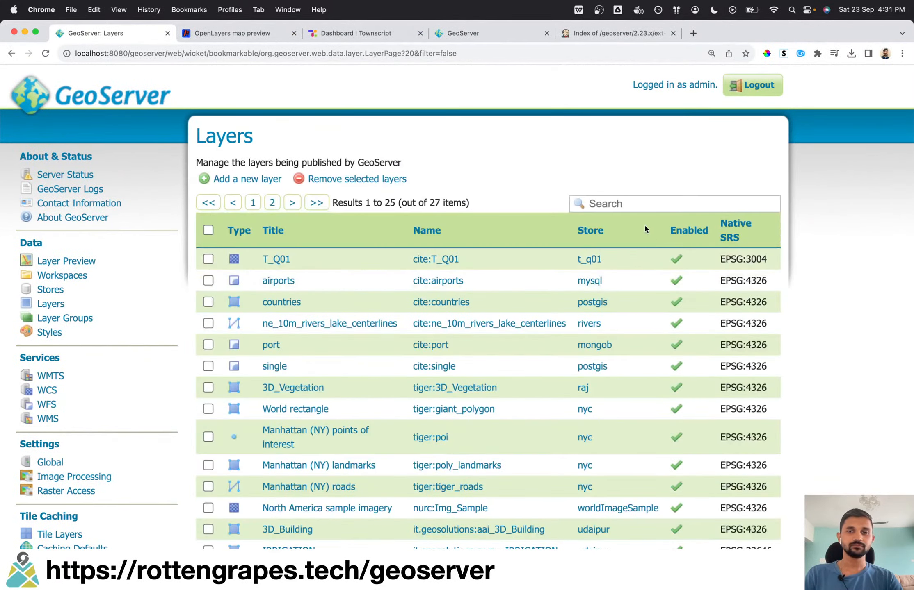
{"action": "left_click", "coordinate": [658, 203]}
{"action": "type", "text": "sin"}
{"action": "key", "text": "Return"}
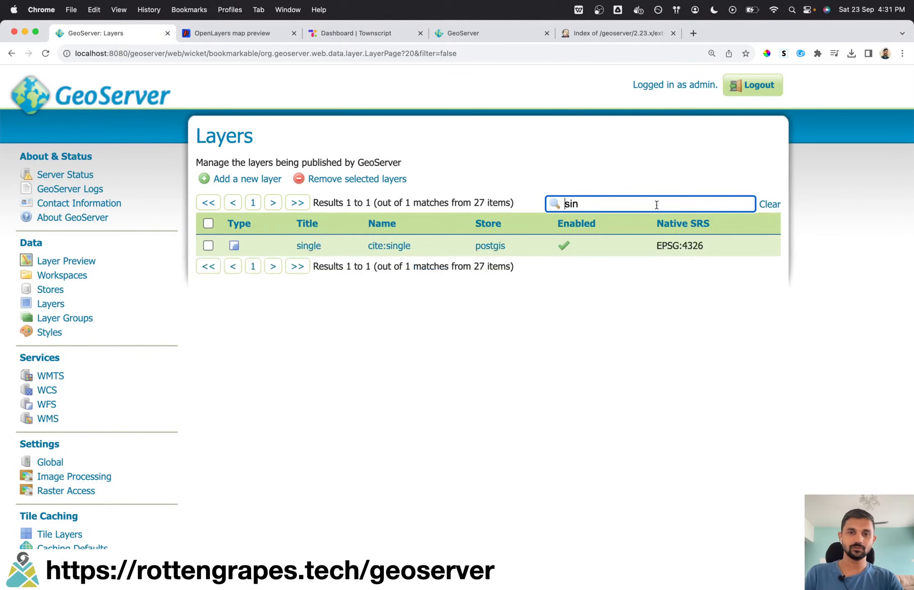
{"action": "left_click", "coordinate": [308, 248]}
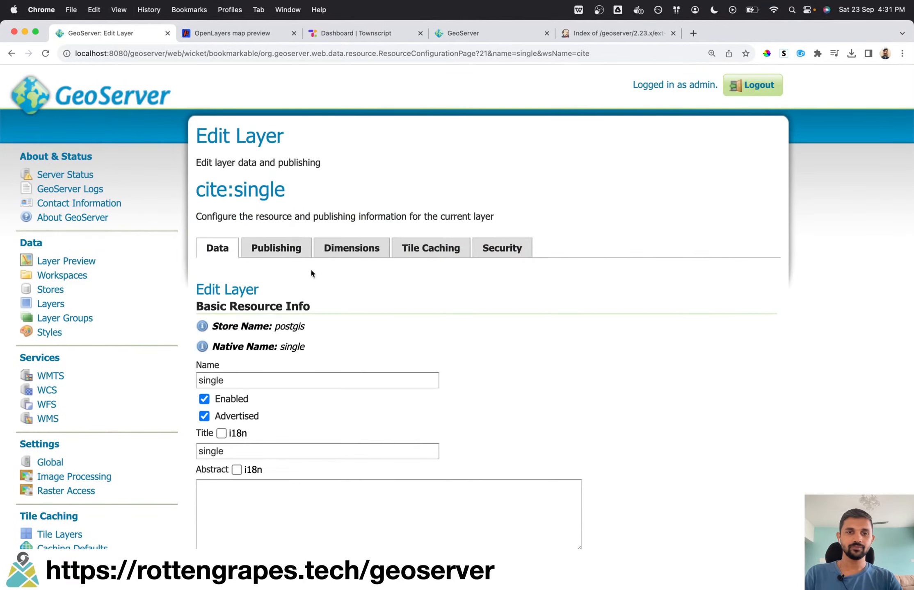
- Examine the cite:single layer's data settings down through its list of feature type attributes
{"action": "scroll", "coordinate": [323, 427], "scroll_direction": "down", "scroll_amount": 8}
{"action": "scroll", "coordinate": [324, 427], "scroll_direction": "up", "scroll_amount": 10}
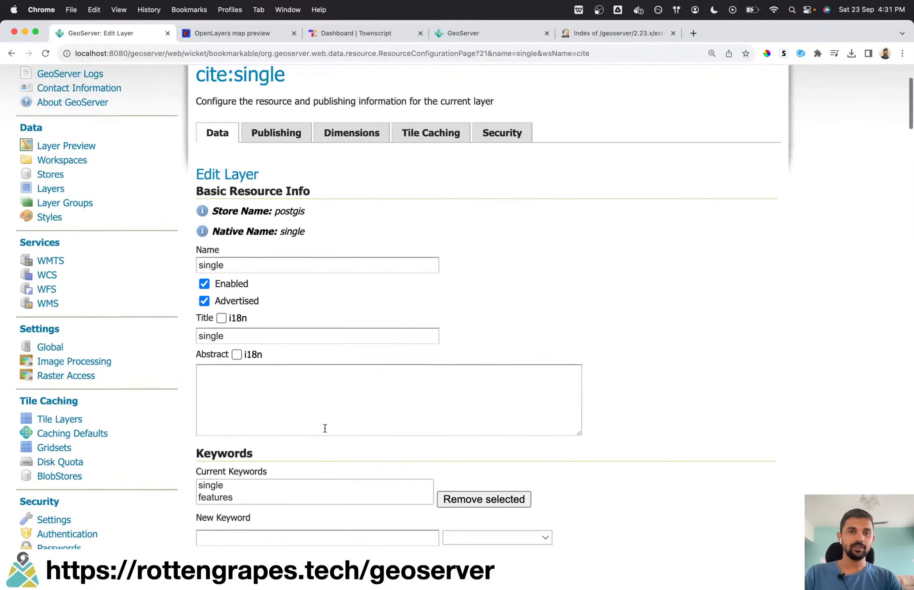
{"action": "scroll", "coordinate": [324, 427], "scroll_direction": "down", "scroll_amount": 15}
{"action": "scroll", "coordinate": [326, 433], "scroll_direction": "down", "scroll_amount": 20}
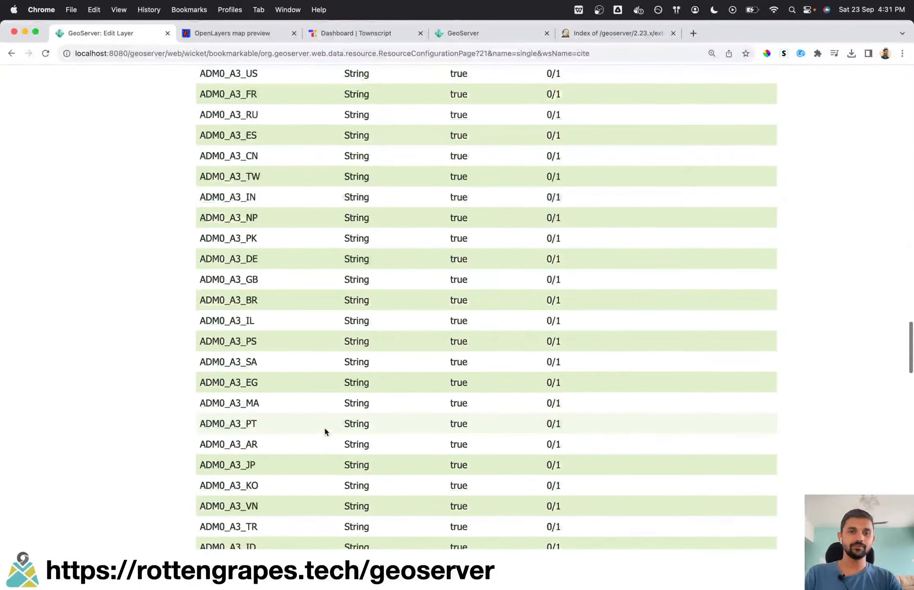
{"action": "scroll", "coordinate": [323, 426], "scroll_direction": "down", "scroll_amount": 10}
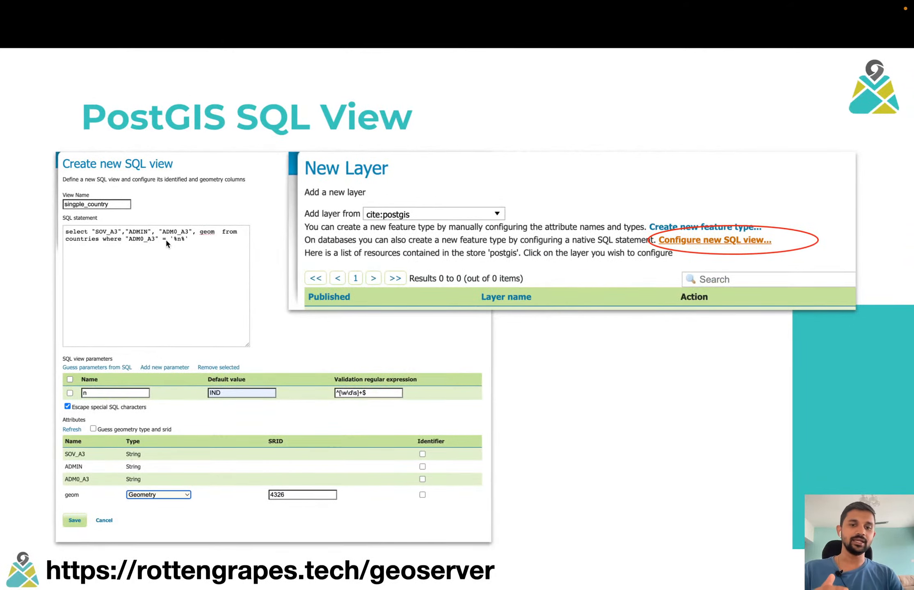
{"action": "key", "text": "Right"}
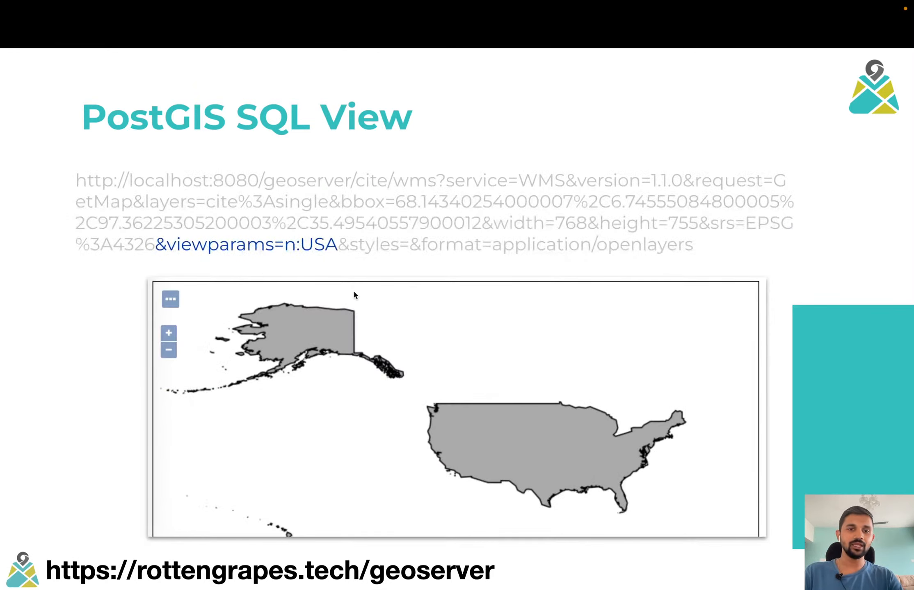
{"action": "key", "text": "Left"}
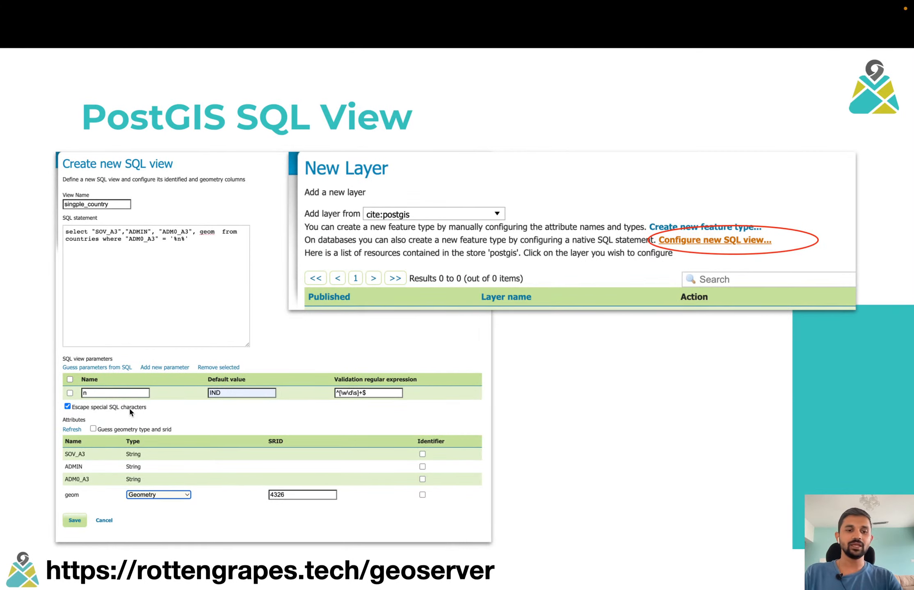
{"action": "key", "text": "Right"}
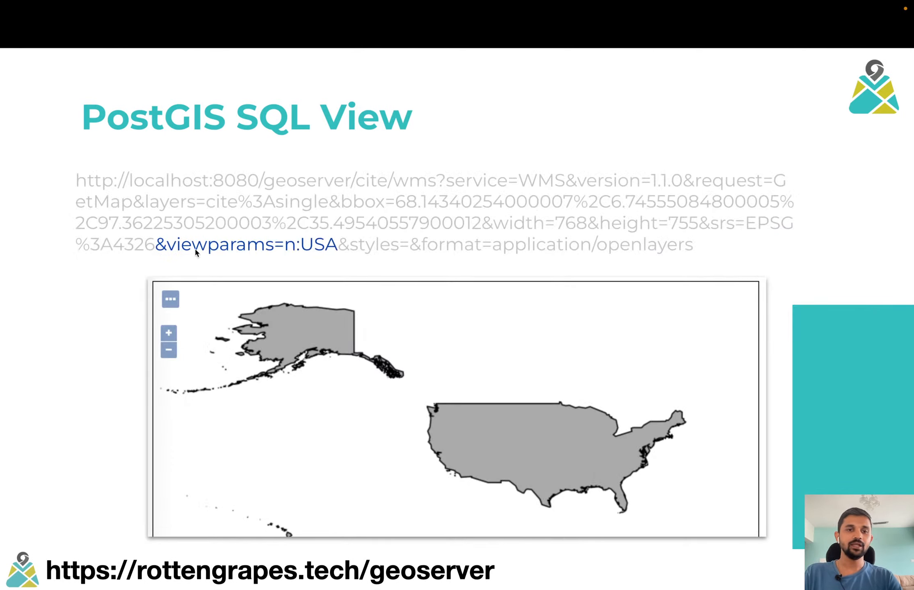
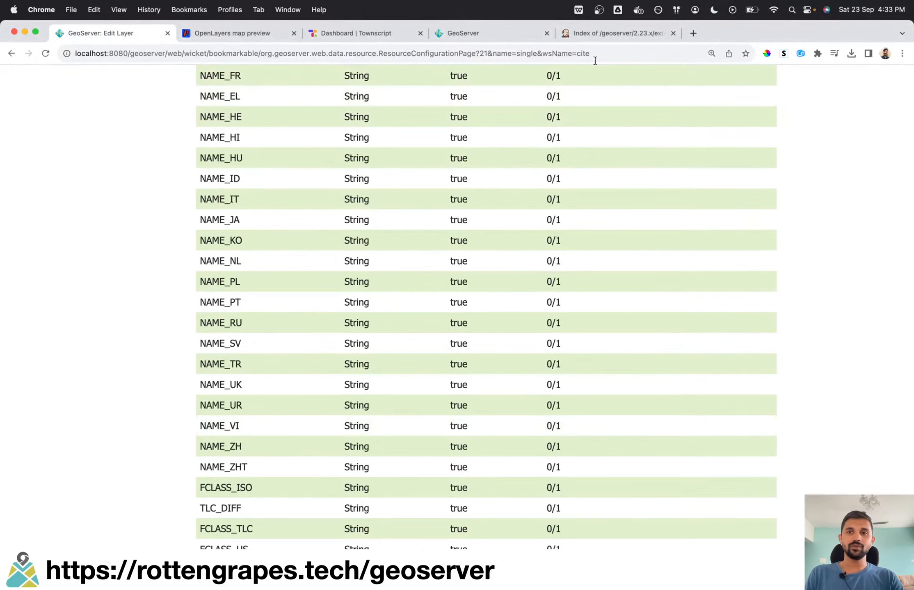
- Download the geoserver-2.23-SNAPSHOT-mongodb-plugin.zip extension from the GeoServer 2.23.x ext-latest index
{"action": "left_click", "coordinate": [622, 34]}
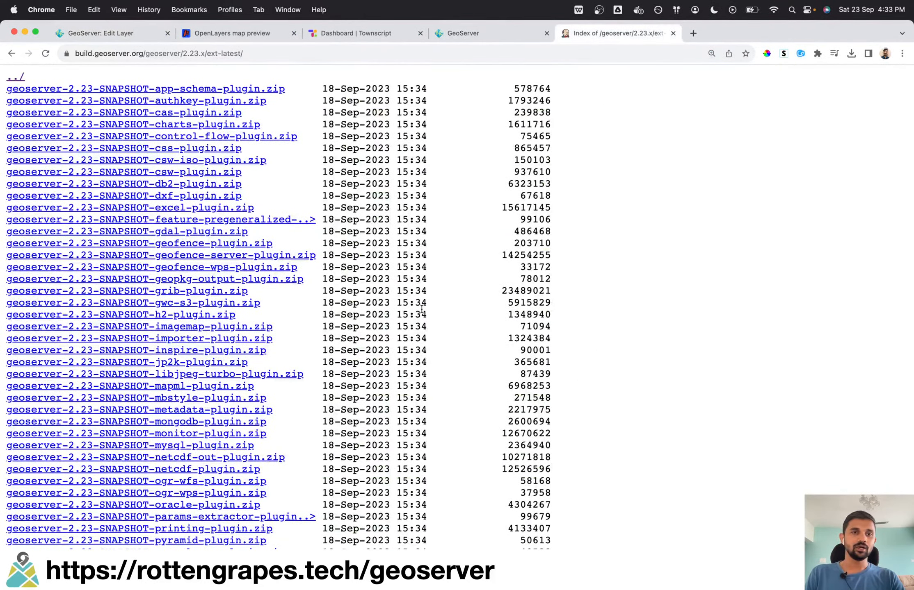
{"action": "scroll", "coordinate": [424, 306], "scroll_direction": "up", "scroll_amount": 3}
{"action": "scroll", "coordinate": [422, 310], "scroll_direction": "down", "scroll_amount": 3}
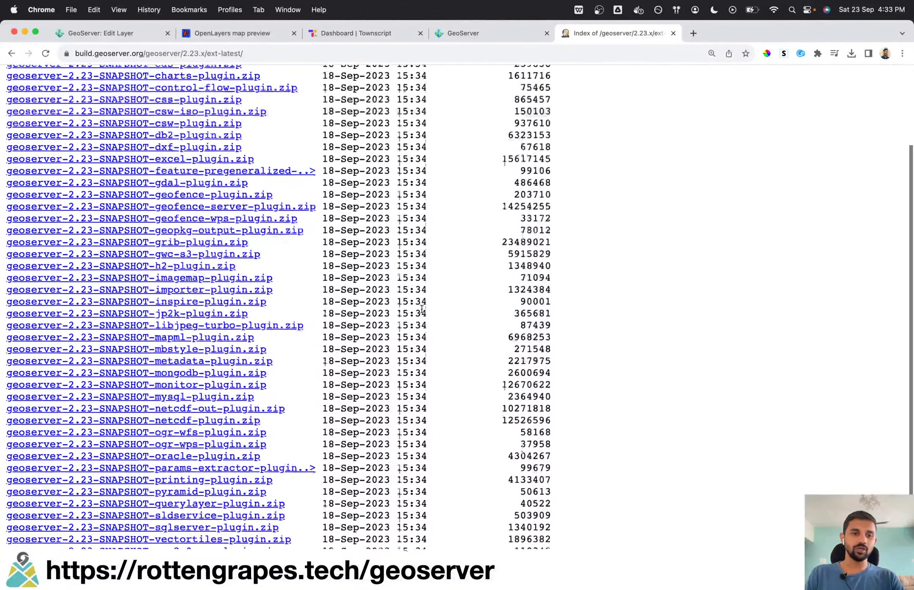
{"action": "left_click", "coordinate": [229, 369]}
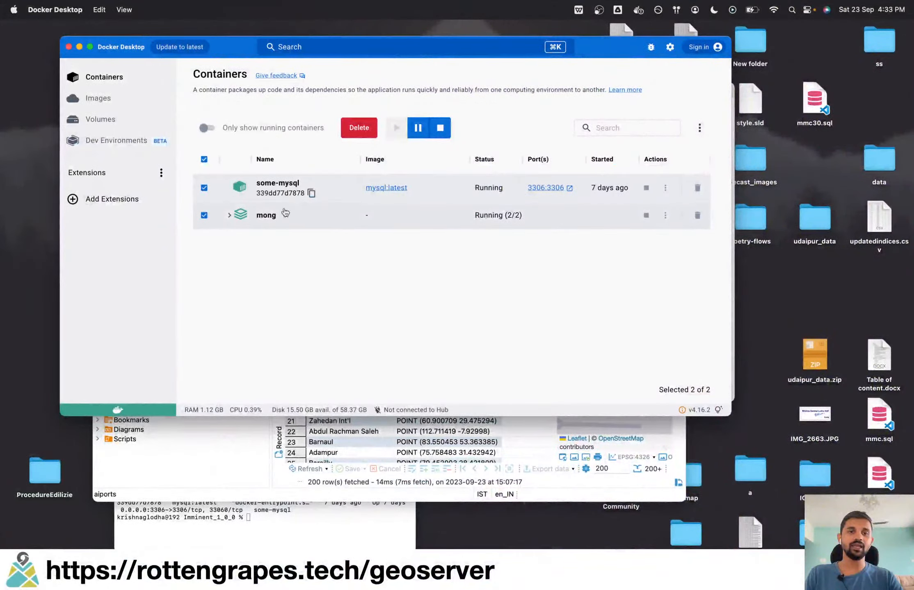
- Expand the mong container group in Docker Desktop and open Mongo Express at localhost:8081 in a new Chrome tab
{"action": "left_click", "coordinate": [230, 215]}
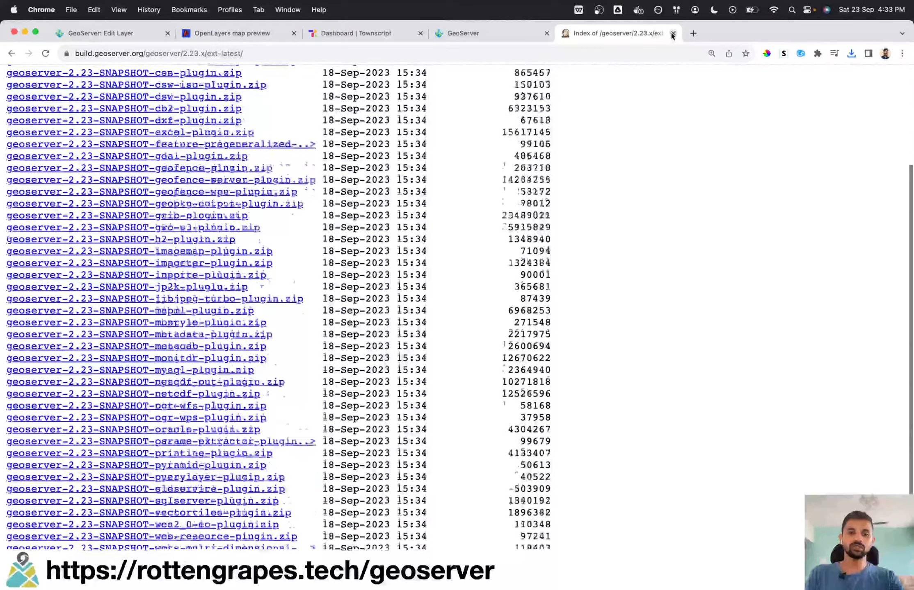
{"action": "key", "text": "super+t"}
{"action": "type", "text": "loc"}
{"action": "type", "text": "alhost:8081"}
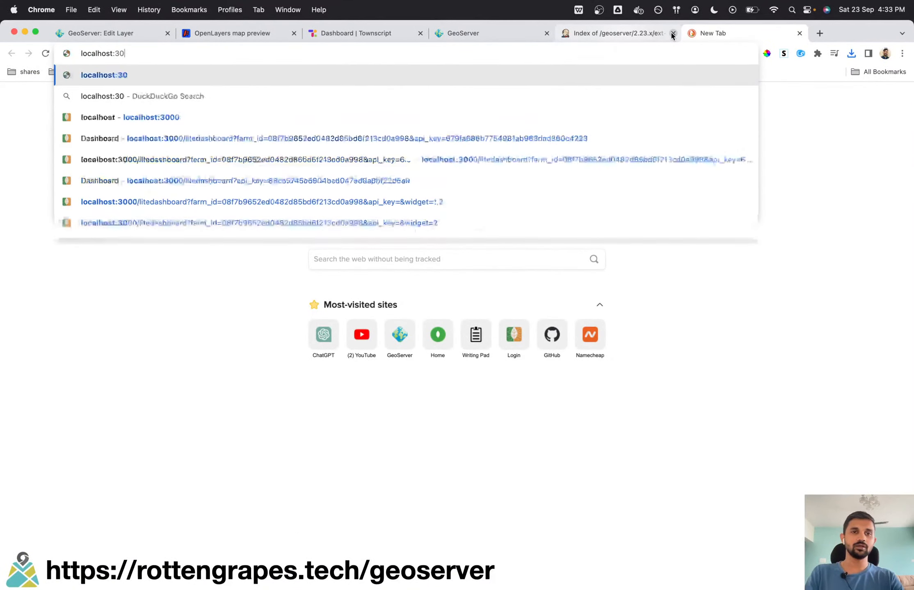
{"action": "key", "text": "Return"}
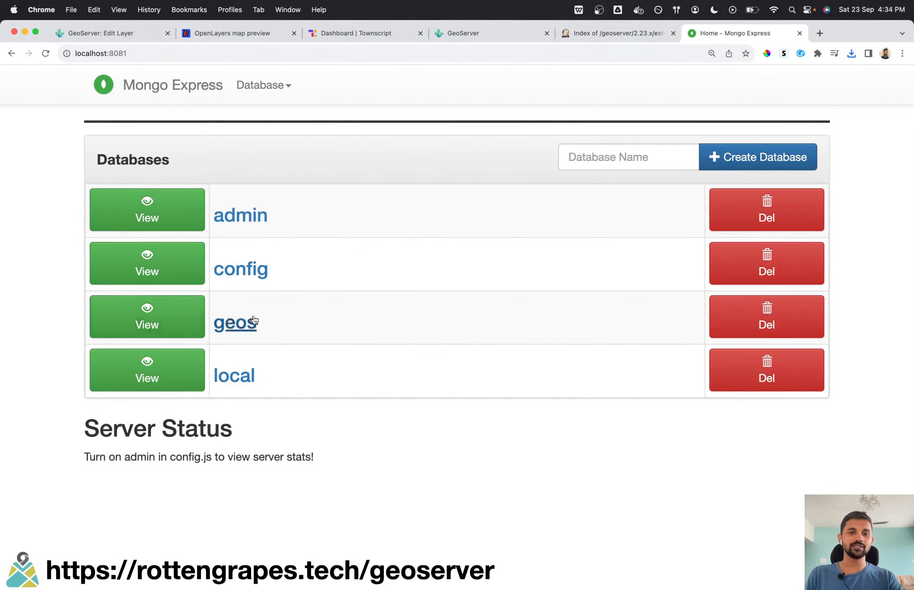
- Open the port collection of the geos database and look through its documents
{"action": "left_click", "coordinate": [238, 324]}
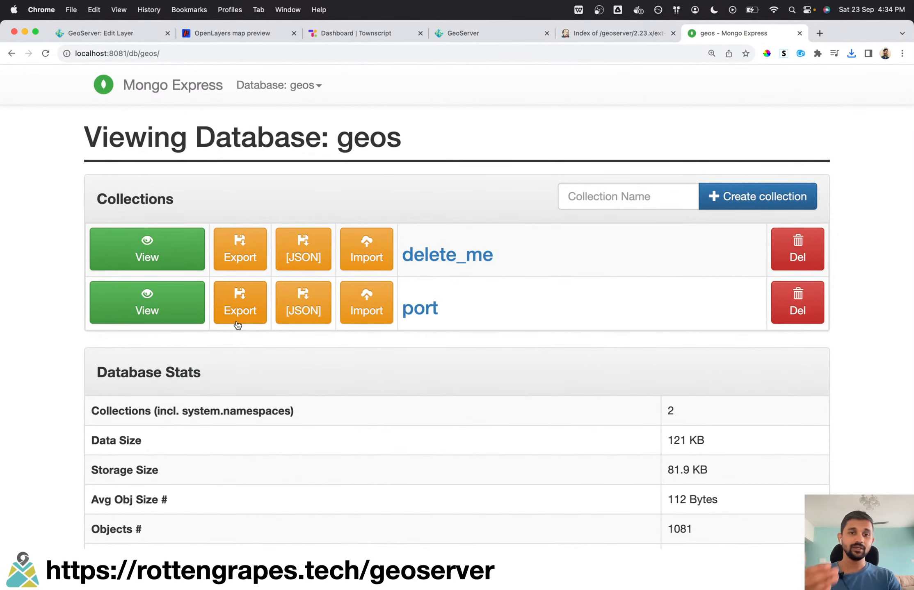
{"action": "left_click", "coordinate": [432, 314]}
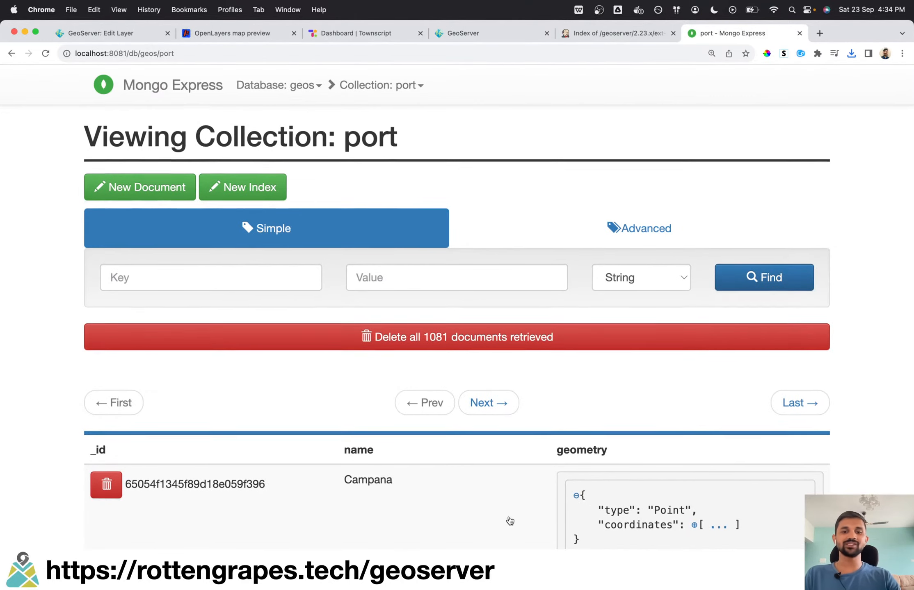
{"action": "scroll", "coordinate": [509, 521], "scroll_direction": "down", "scroll_amount": 10}
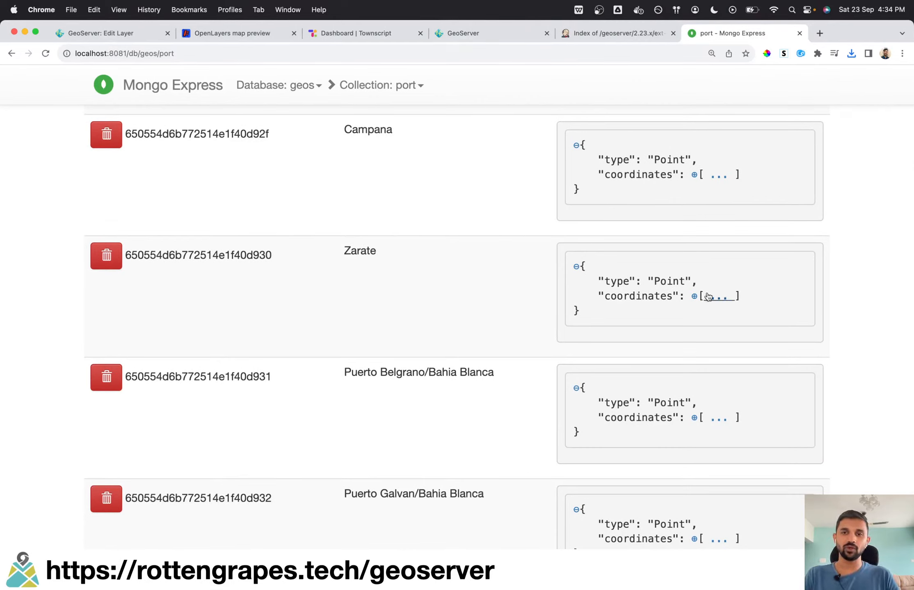
- Open the Campana document, highlight its geometry object, and return to the port collection's document list
{"action": "left_click", "coordinate": [688, 175]}
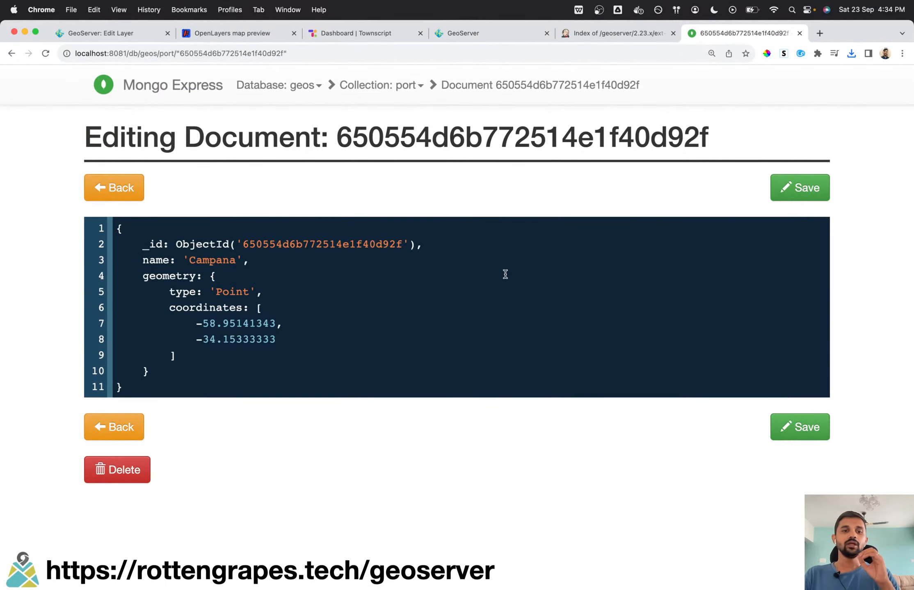
{"action": "double_click", "coordinate": [184, 275]}
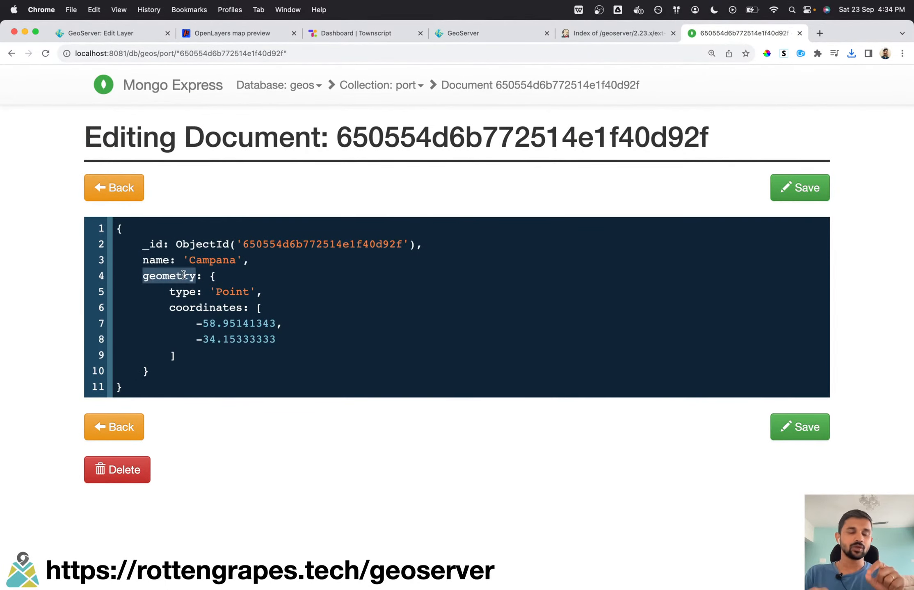
{"action": "left_click_drag", "start_coordinate": [209, 276], "coordinate": [210, 371]}
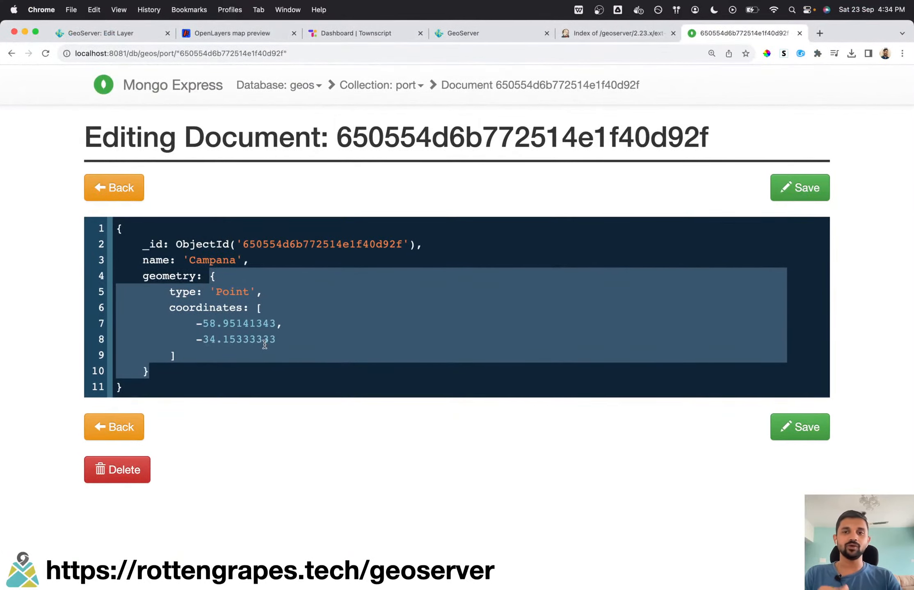
{"action": "left_click", "coordinate": [116, 199]}
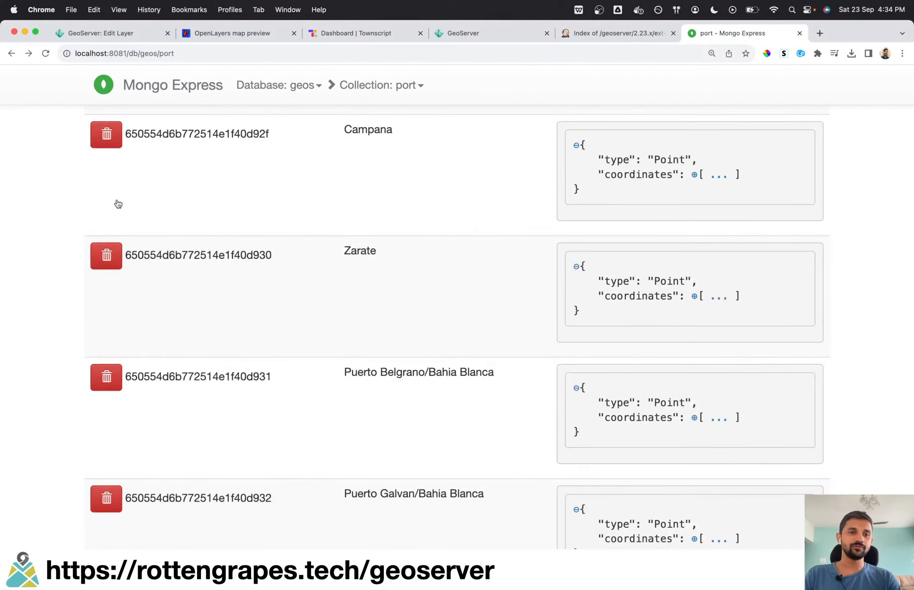
{"action": "scroll", "coordinate": [291, 287], "scroll_direction": "down", "scroll_amount": 15}
{"action": "scroll", "coordinate": [284, 304], "scroll_direction": "up", "scroll_amount": 13}
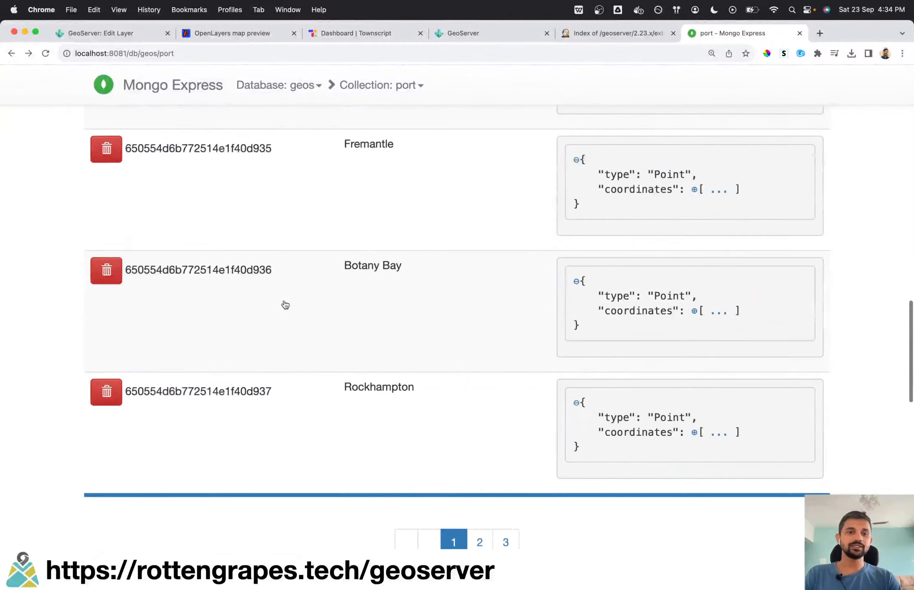
- Return to the GeoServer admin tab and review the MongoDB connection slide in the presentation
{"action": "left_click", "coordinate": [464, 33]}
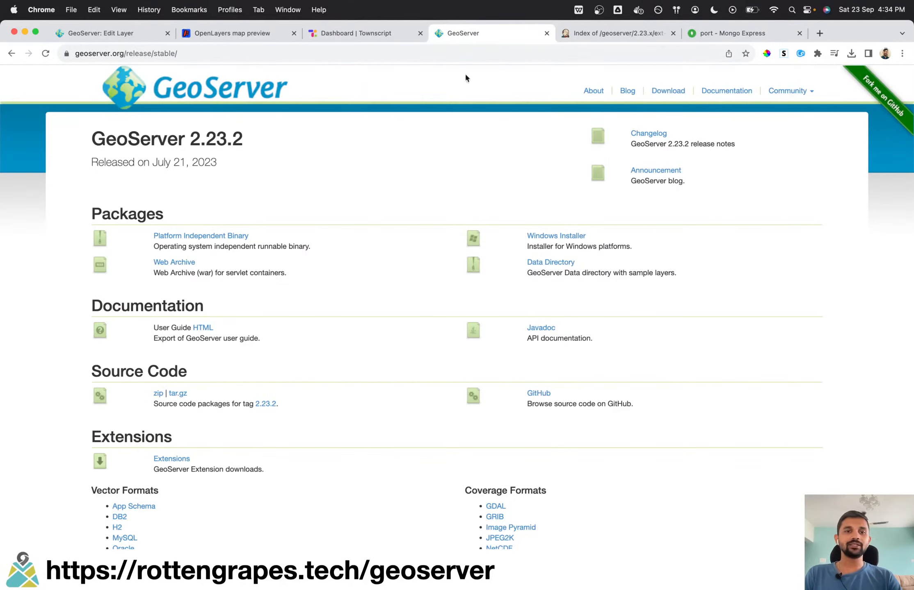
{"action": "left_click", "coordinate": [137, 27]}
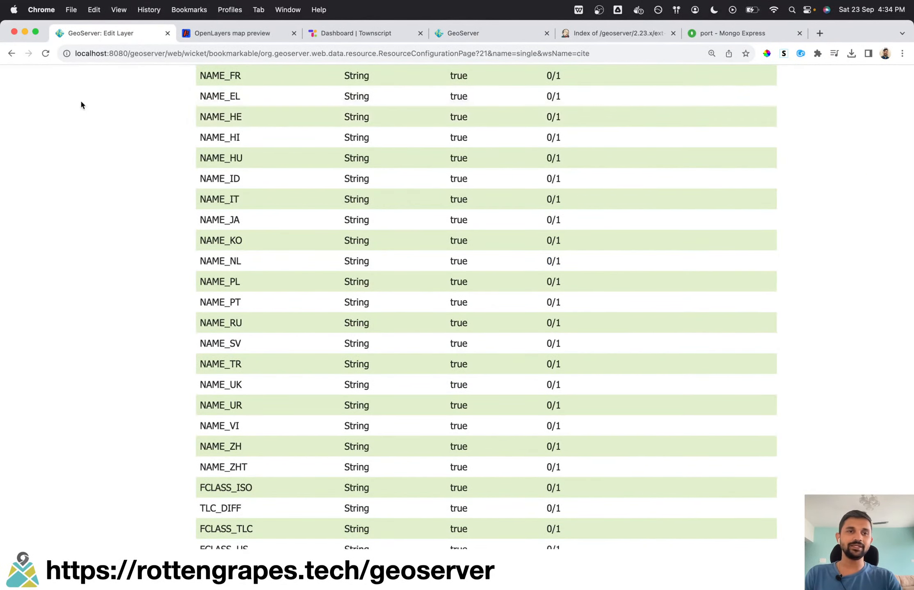
{"action": "scroll", "coordinate": [82, 103], "scroll_direction": "left", "scroll_amount": 5}
{"action": "key", "text": "ctrl+Right"}
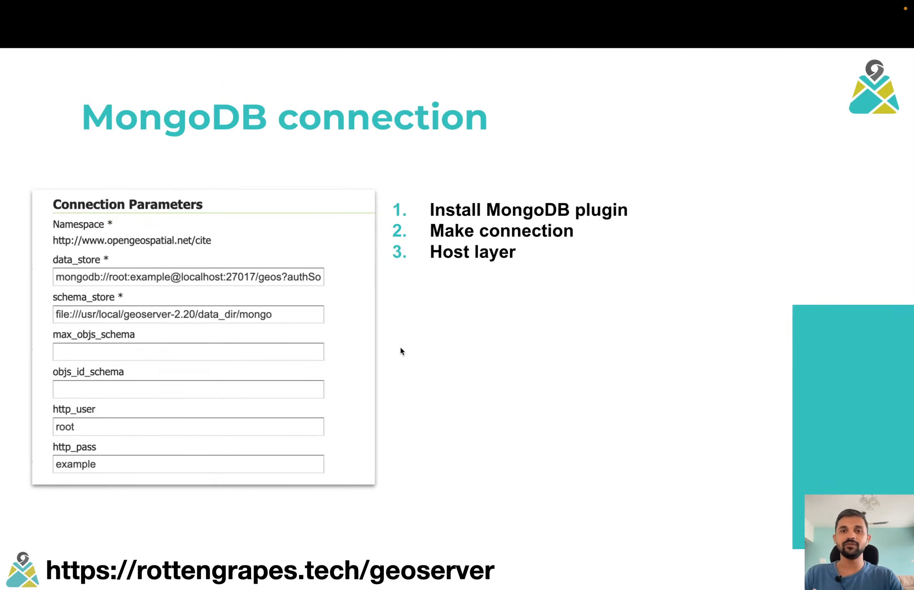
{"action": "key", "text": "Right"}
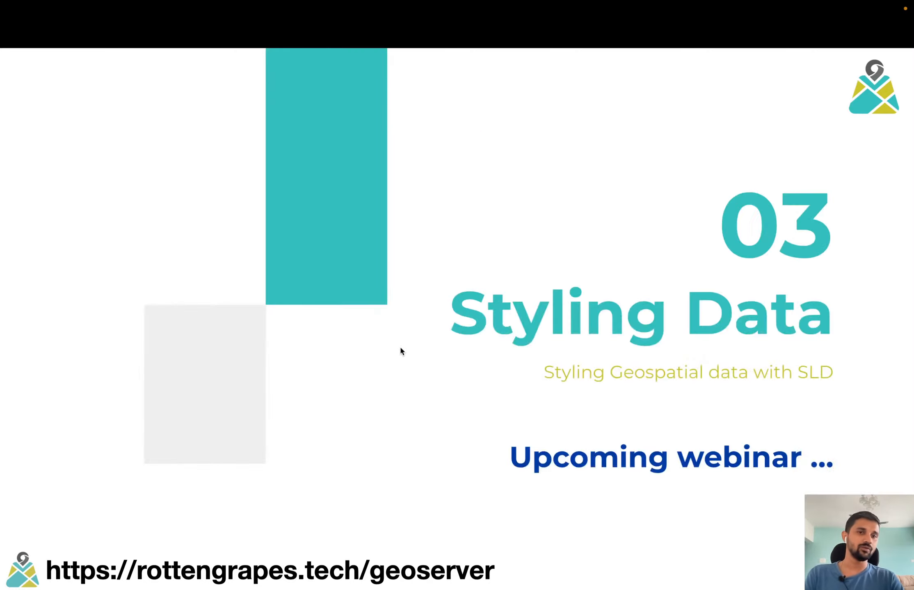
{"action": "key", "text": "Left"}
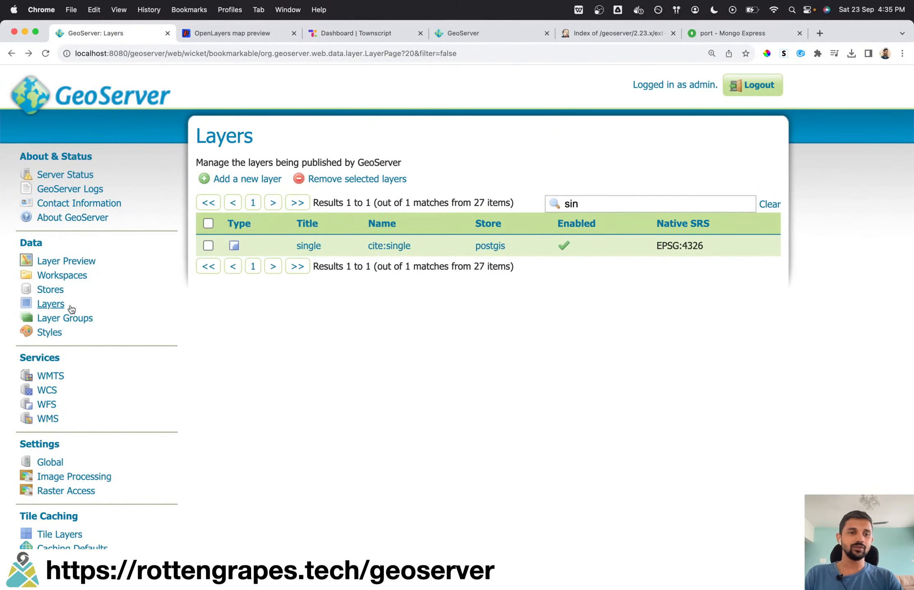
- Search the GeoServer stores for "mong" and open the mongob data source for editing
{"action": "left_click", "coordinate": [50, 290]}
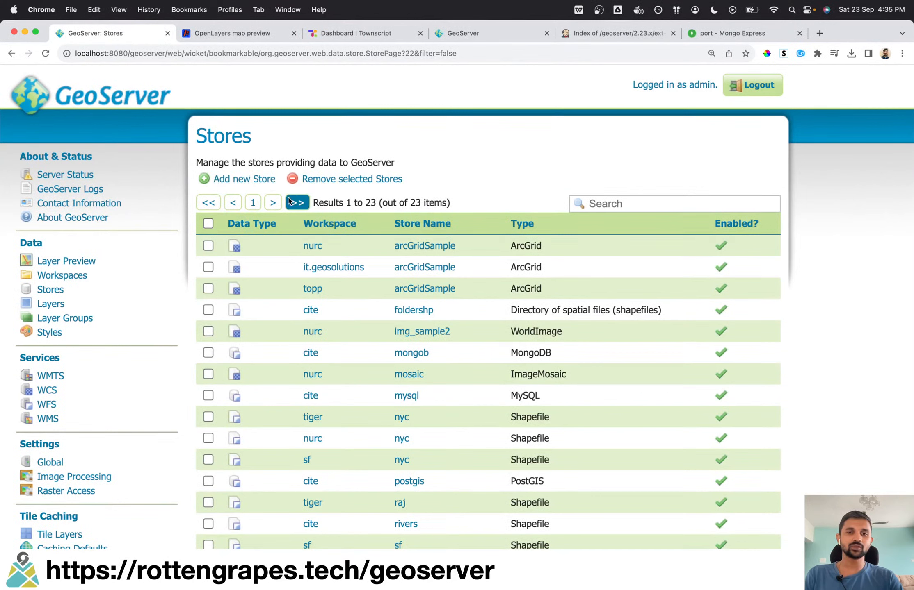
{"action": "left_click", "coordinate": [671, 207]}
{"action": "type", "text": "mong"}
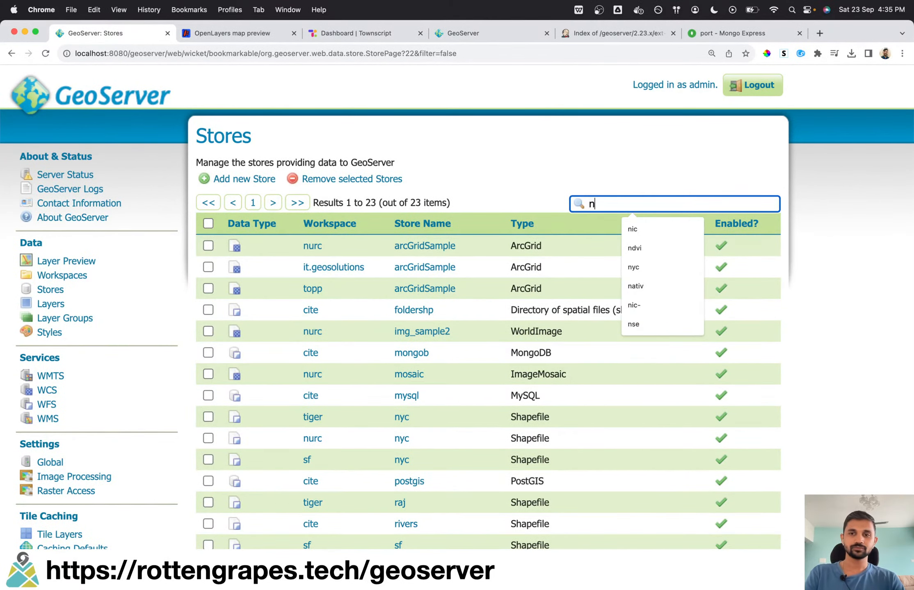
{"action": "key", "text": "BackSpace"}
{"action": "key", "text": "BackSpace"}
{"action": "key", "text": "BackSpace"}
{"action": "type", "text": "ong"}
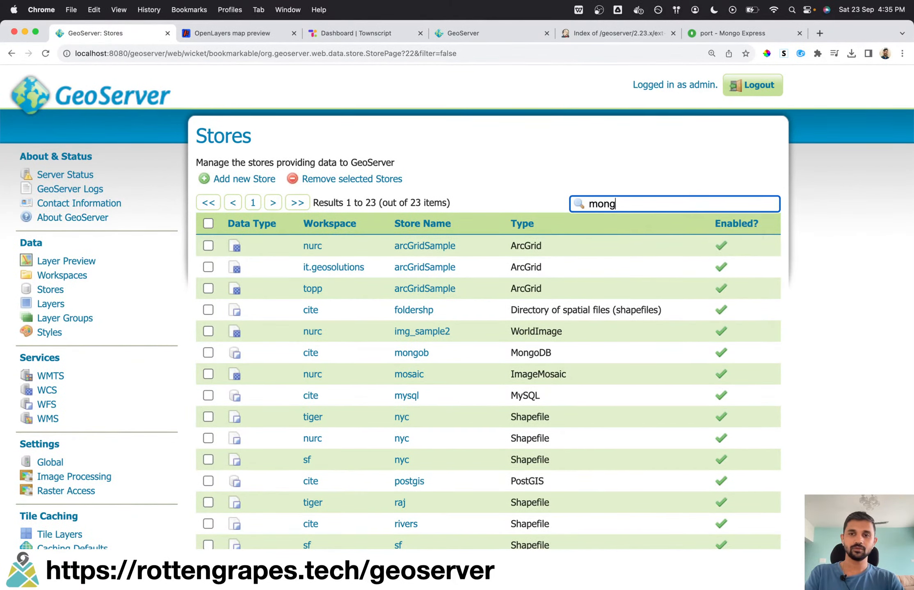
{"action": "key", "text": "Return"}
{"action": "left_click", "coordinate": [490, 247]}
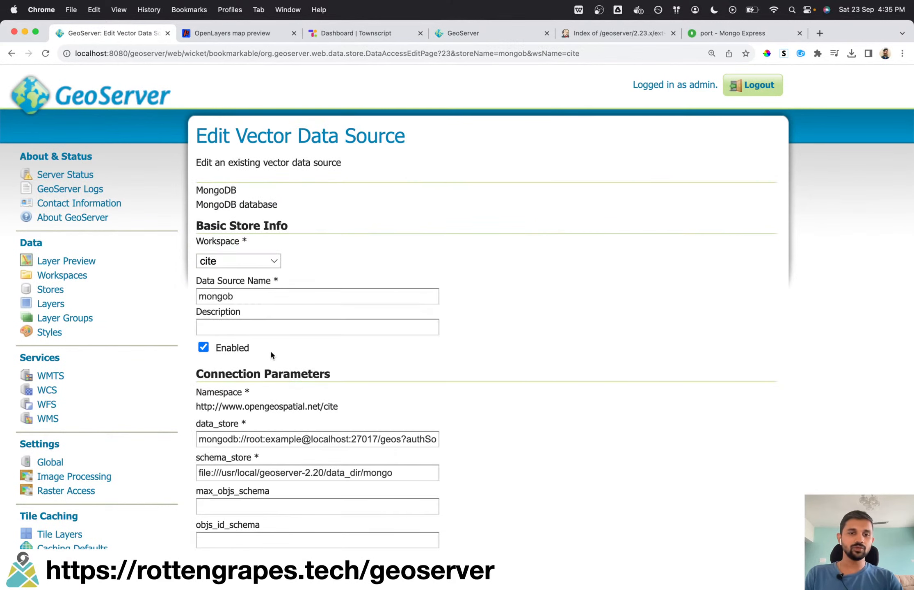
- Examine the mongob store's data_store URI, highlighting its localhost host and the geos database name
{"action": "scroll", "coordinate": [262, 343], "scroll_direction": "down", "scroll_amount": 3}
{"action": "double_click", "coordinate": [312, 316]}
{"action": "key", "text": "super+Right"}
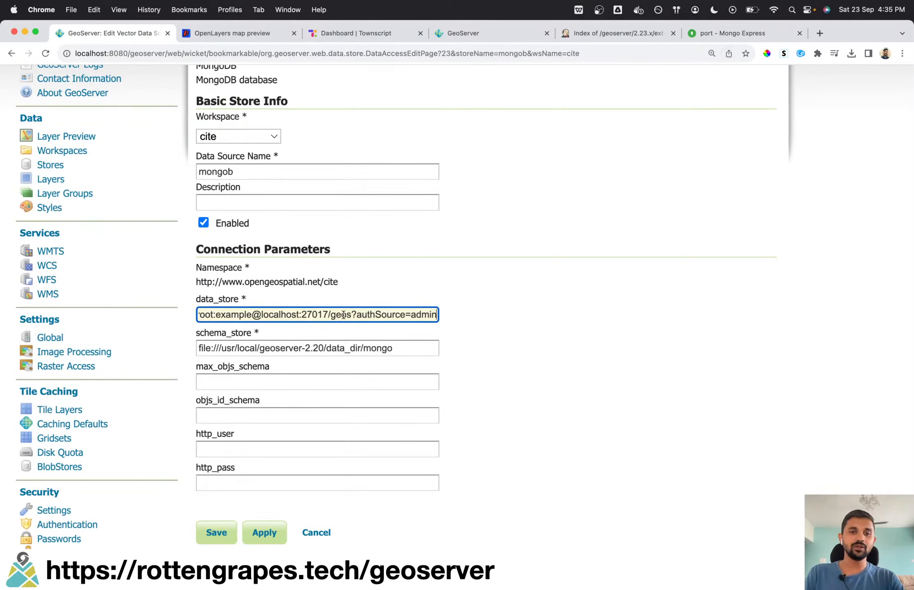
{"action": "key", "text": "super+Left"}
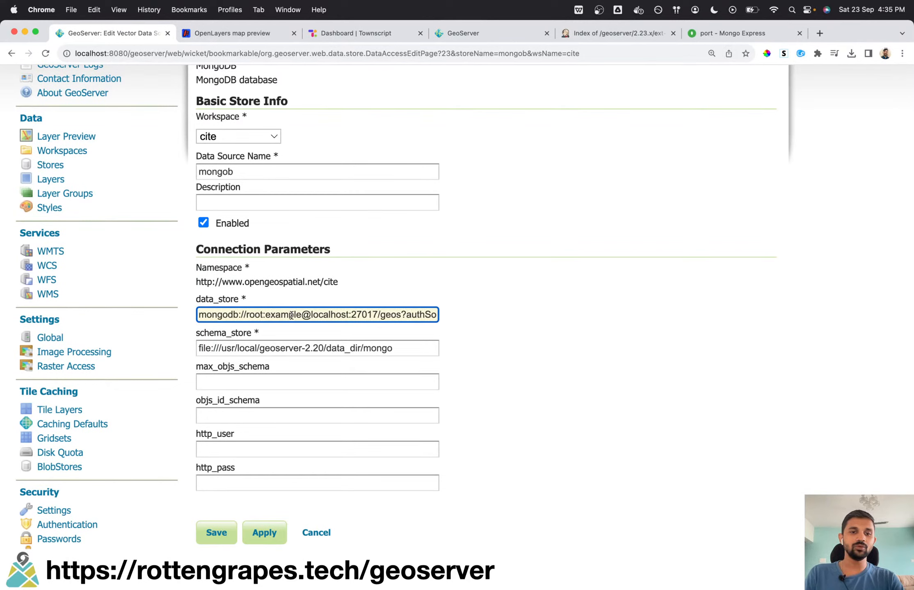
{"action": "double_click", "coordinate": [213, 315]}
{"action": "key", "text": "super+Right"}
{"action": "double_click", "coordinate": [287, 314]}
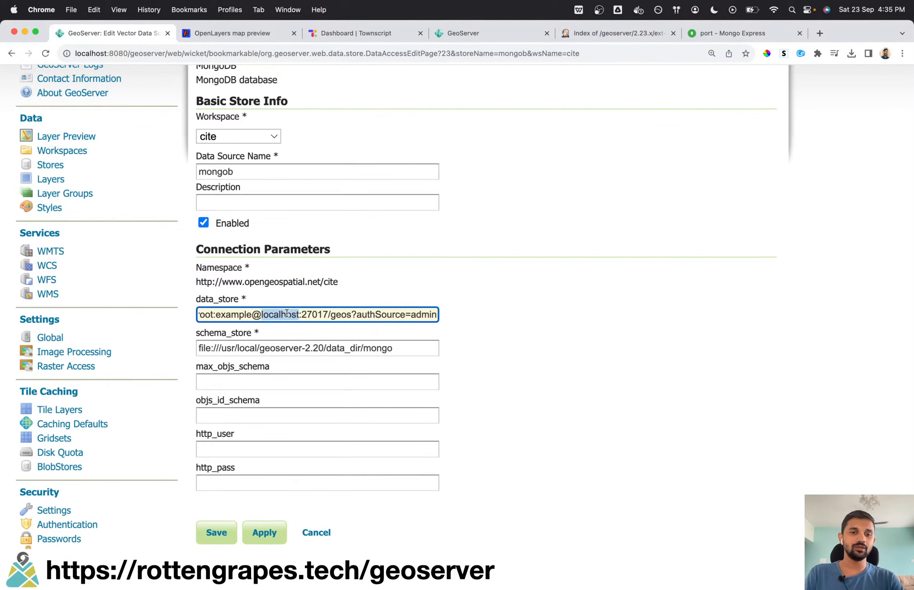
{"action": "double_click", "coordinate": [341, 314]}
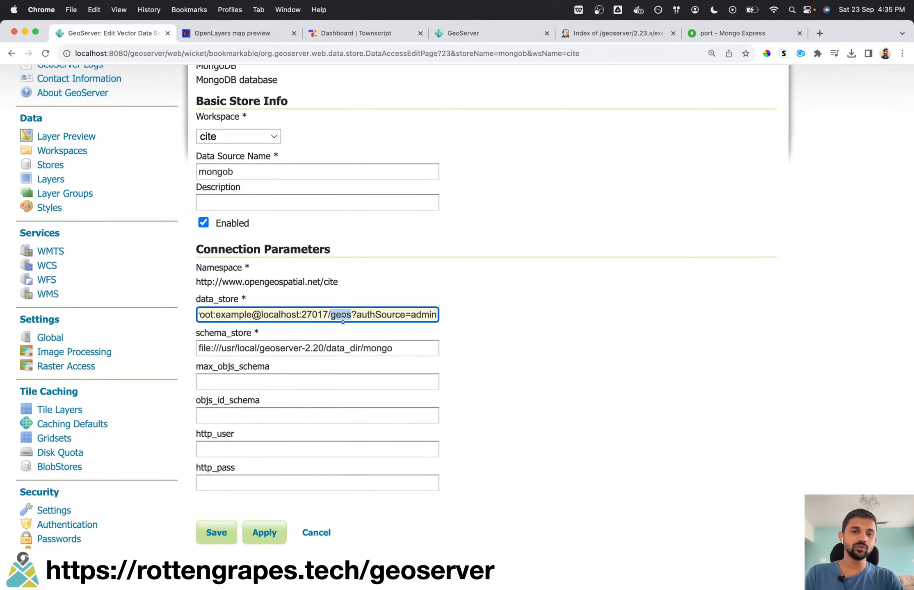
- Copy the full data_store URI, including its embedded account password, into an enlarged note on writingpad.io
{"action": "key", "text": "super+a"}
{"action": "key", "text": "super+c"}
{"action": "key", "text": "super+t"}
{"action": "type", "text": "w"}
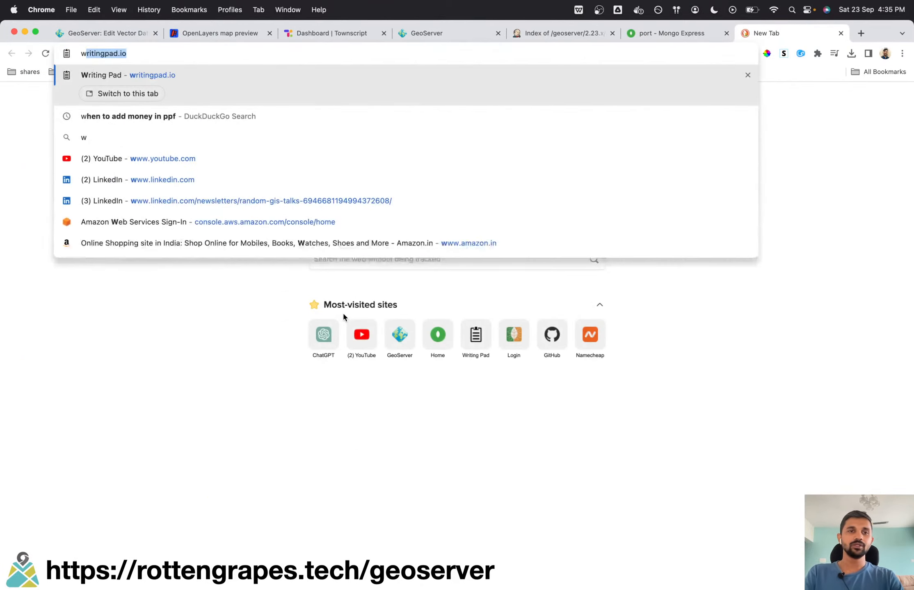
{"action": "key", "text": "Return"}
{"action": "key", "text": "super+equal"}
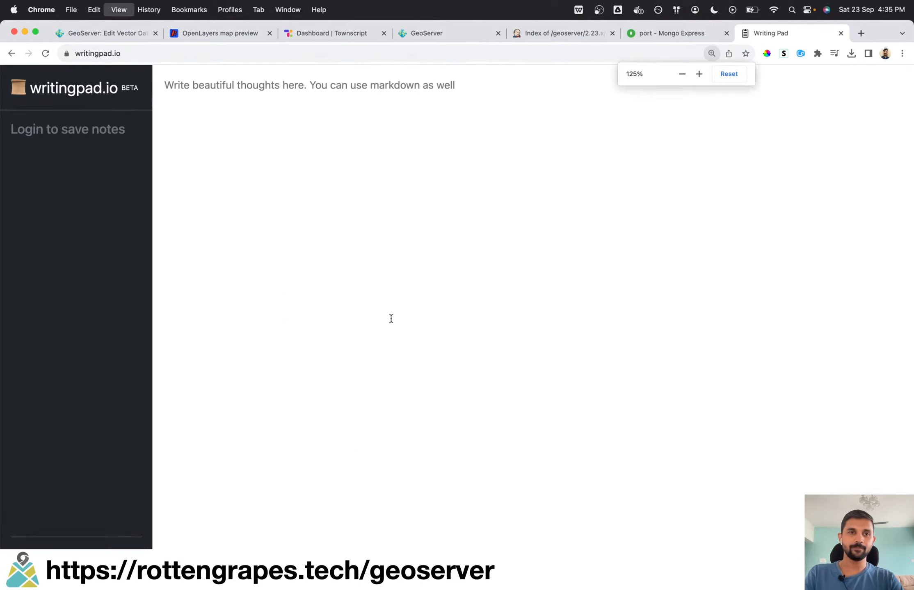
{"action": "key", "text": "super+equal"}
{"action": "key", "text": "super+v"}
{"action": "key", "text": "Return"}
{"action": "key", "text": "Return"}
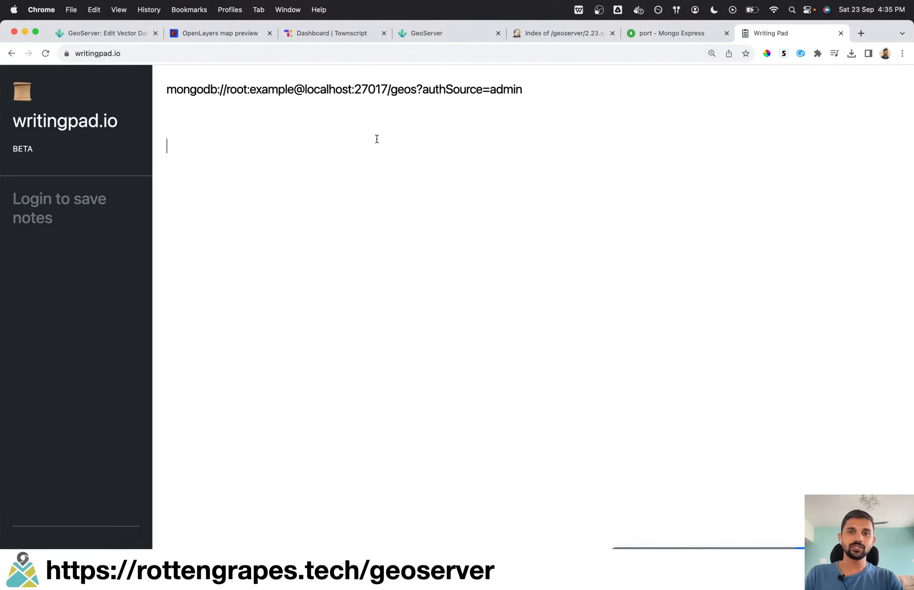
- Open the GeoServer user manual's MongoDB Data Store page and examine the sample data_store and schema_store values
{"action": "key", "text": "super+t"}
{"action": "type", "text": "mpng"}
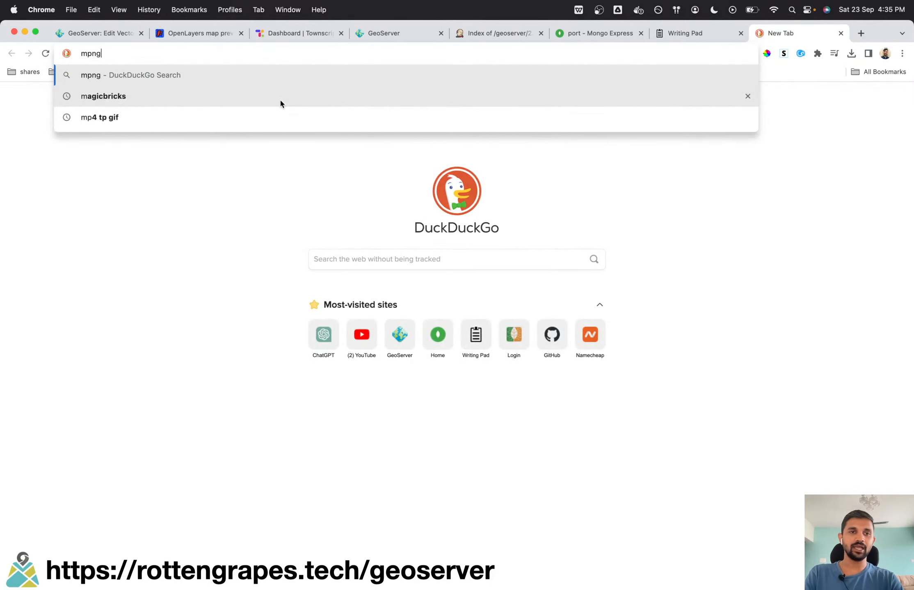
{"action": "key", "text": "BackSpace"}
{"action": "key", "text": "BackSpace"}
{"action": "key", "text": "BackSpace"}
{"action": "type", "text": "ongod"}
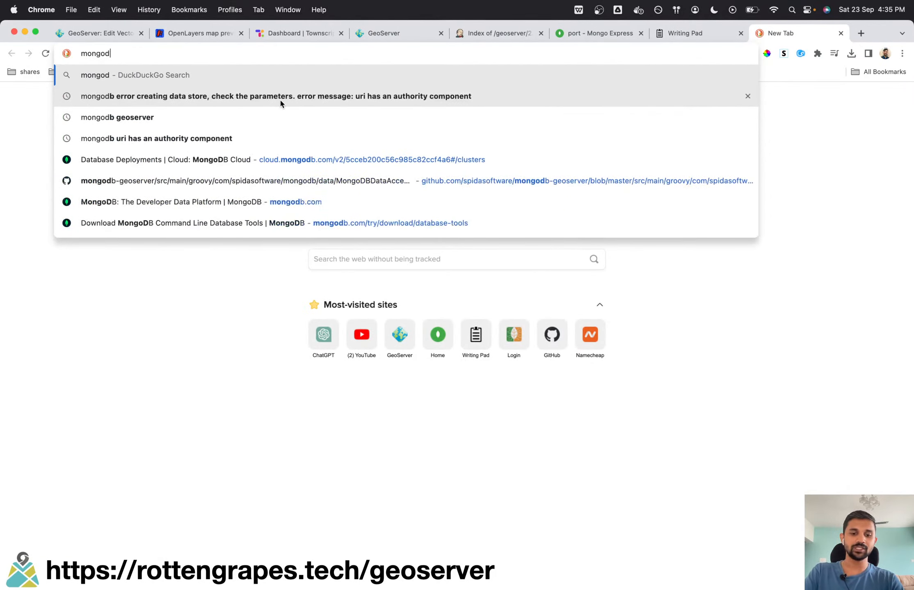
{"action": "type", "text": "b geoserv"}
{"action": "key", "text": "Down"}
{"action": "key", "text": "Down"}
{"action": "key", "text": "Down"}
{"action": "key", "text": "Down"}
{"action": "key", "text": "Down"}
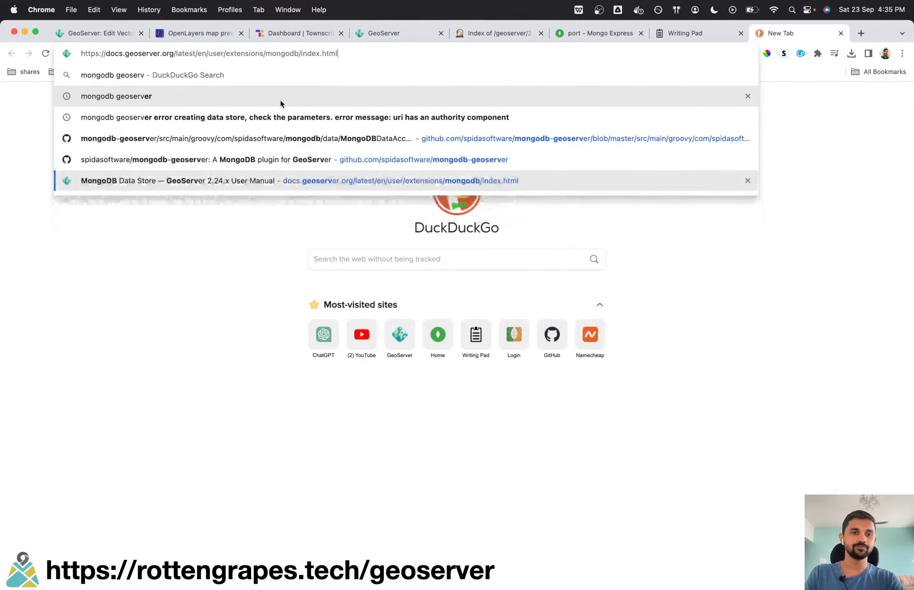
{"action": "key", "text": "Return"}
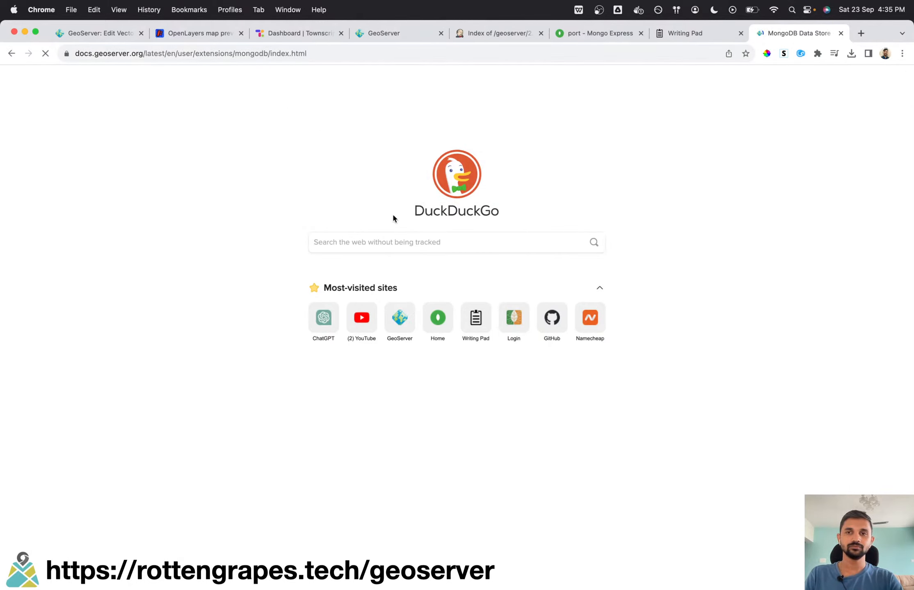
{"action": "scroll", "coordinate": [350, 347], "scroll_direction": "down", "scroll_amount": 10}
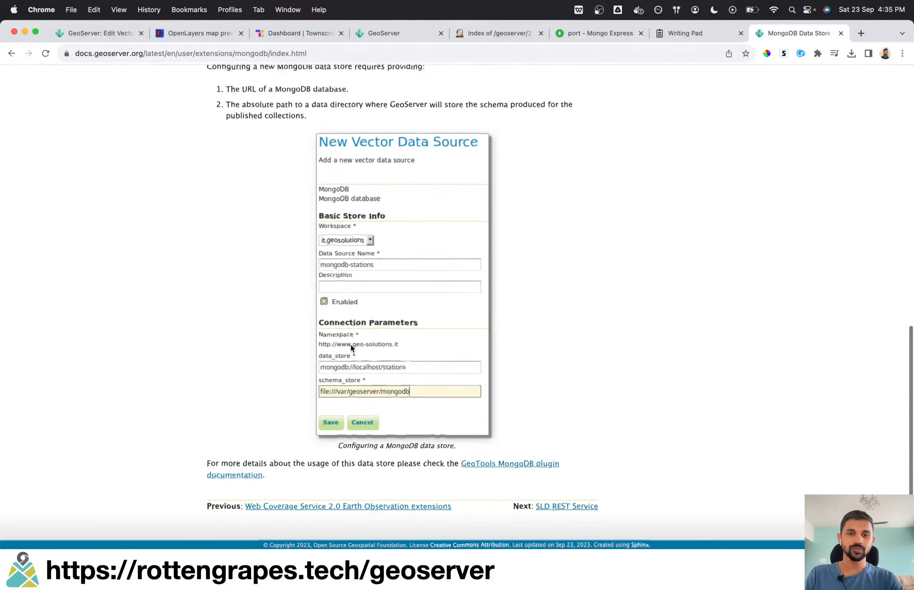
{"action": "scroll", "coordinate": [363, 396], "scroll_direction": "up", "scroll_amount": 5}
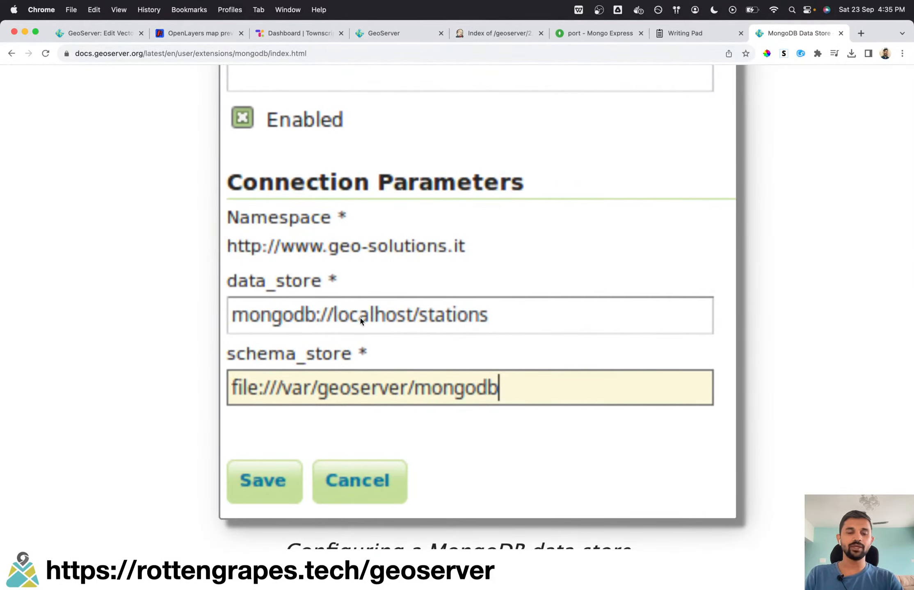
- Duplicate the MongoDB URI, including its embedded account password, on a separate line of the writingpad.io note
{"action": "left_click", "coordinate": [682, 34]}
{"action": "triple_click", "coordinate": [259, 90]}
{"action": "key", "text": "super+c"}
{"action": "left_click", "coordinate": [262, 102]}
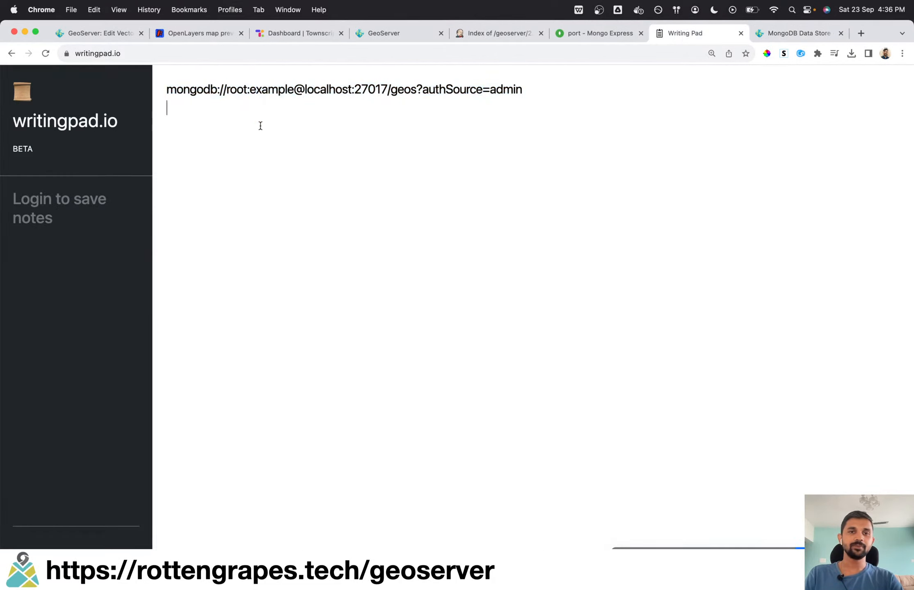
{"action": "key", "text": "Return"}
{"action": "key", "text": "Return"}
{"action": "key", "text": "super+v"}
- Shorten the duplicated URI to mongodb://localhost/geos by removing the credentials, port and authSource parameter
{"action": "double_click", "coordinate": [321, 148]}
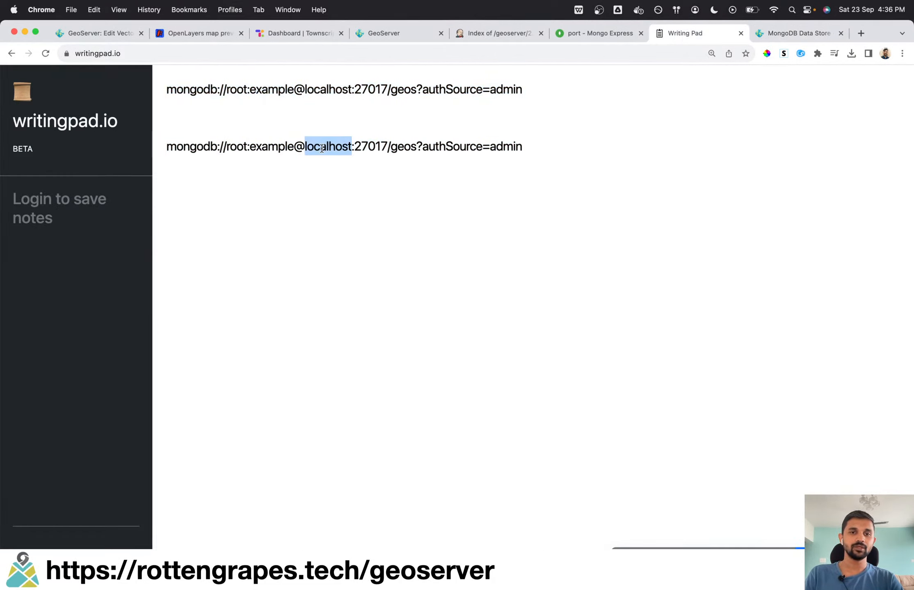
{"action": "left_click", "coordinate": [229, 147]}
{"action": "left_click_drag", "start_coordinate": [226, 146], "coordinate": [387, 146]}
{"action": "key", "text": "super+v"}
{"action": "mouse_move", "coordinate": [303, 147]}
{"action": "left_mouse_down"}
{"action": "mouse_move", "coordinate": [522, 132]}
{"action": "mouse_move", "coordinate": [303, 147]}
{"action": "left_mouse_up"}
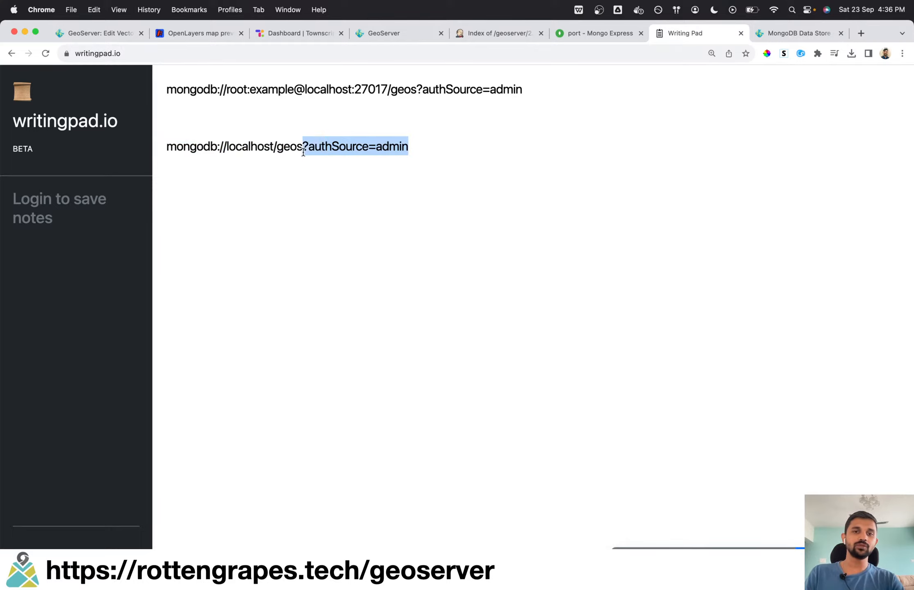
{"action": "key", "text": "BackSpace"}
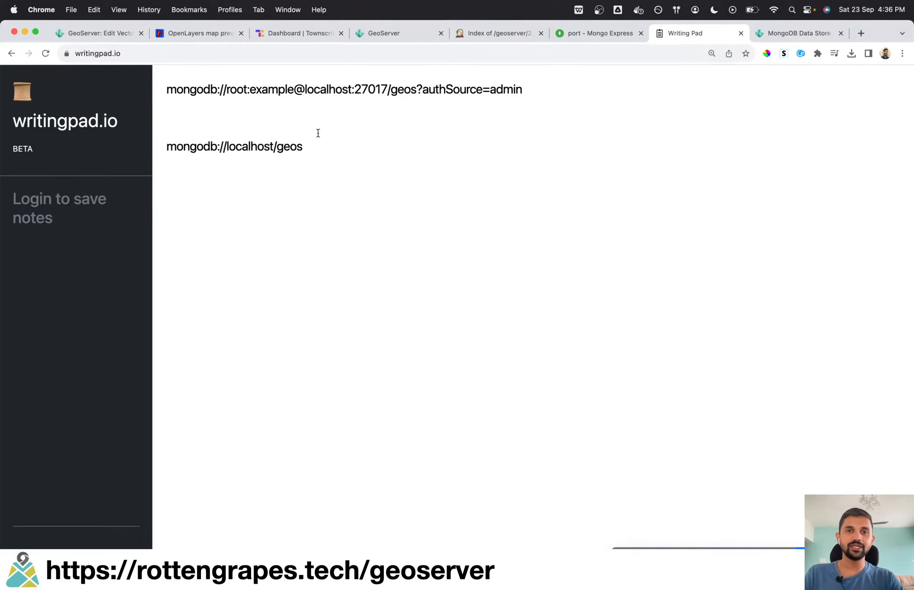
- Highlight the username, the host and the whole line of the full MongoDB URI in the note
{"action": "triple_click", "coordinate": [323, 90]}
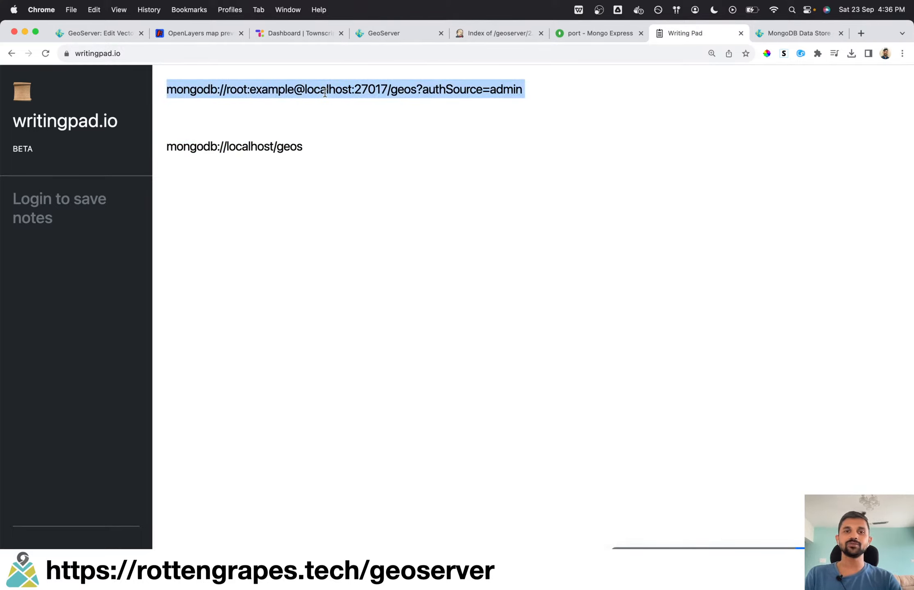
{"action": "double_click", "coordinate": [243, 90]}
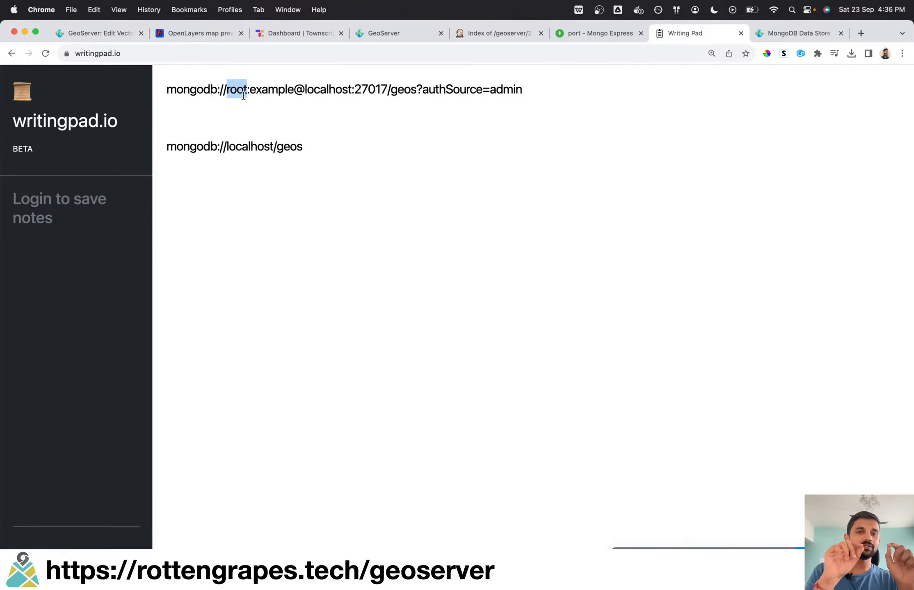
{"action": "left_click", "coordinate": [287, 95]}
{"action": "double_click", "coordinate": [323, 90]}
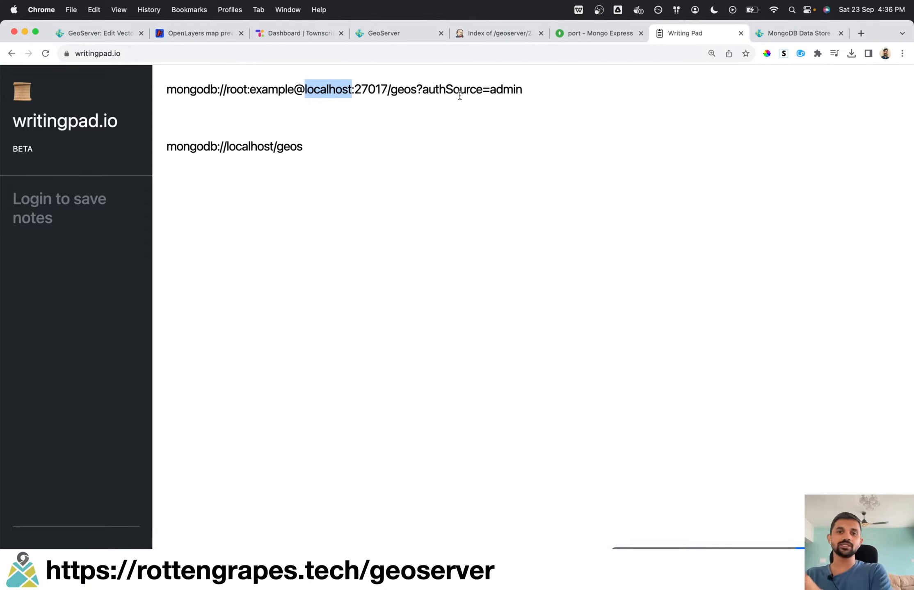
{"action": "triple_click", "coordinate": [490, 87]}
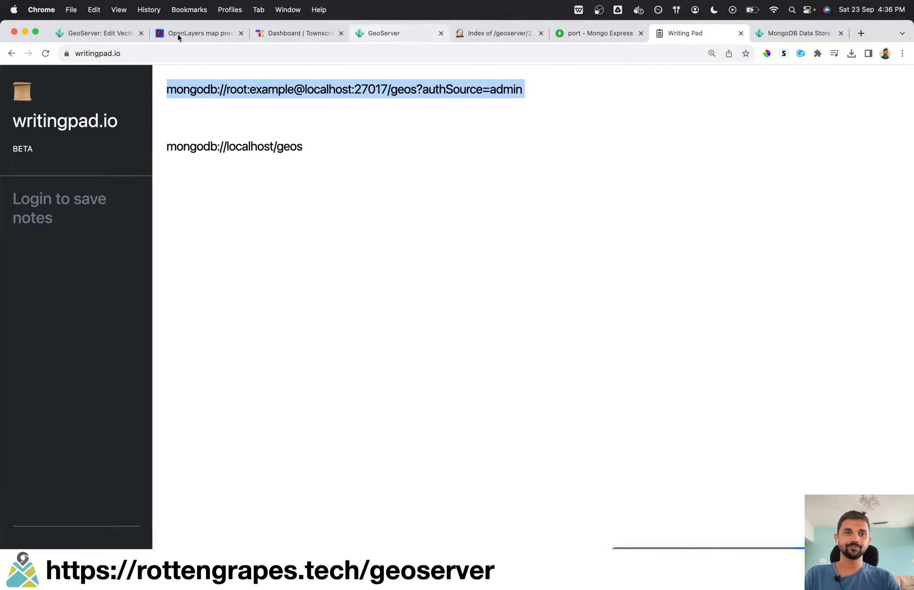
- Return to the mongob store in GeoServer and highlight its schema_store folder path
{"action": "left_click", "coordinate": [108, 34]}
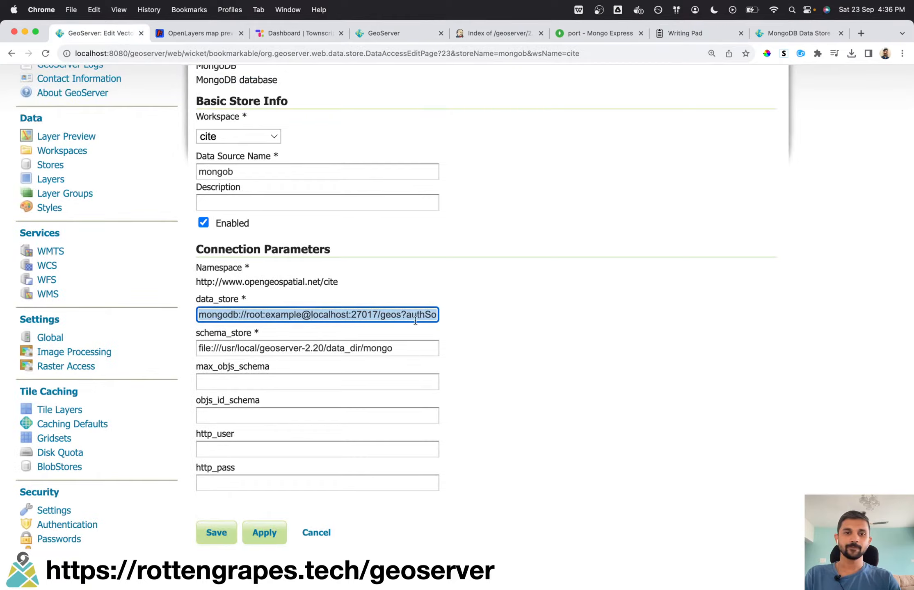
{"action": "scroll", "coordinate": [410, 332], "scroll_direction": "down", "scroll_amount": 2}
{"action": "left_click", "coordinate": [381, 268]}
{"action": "double_click", "coordinate": [380, 269]}
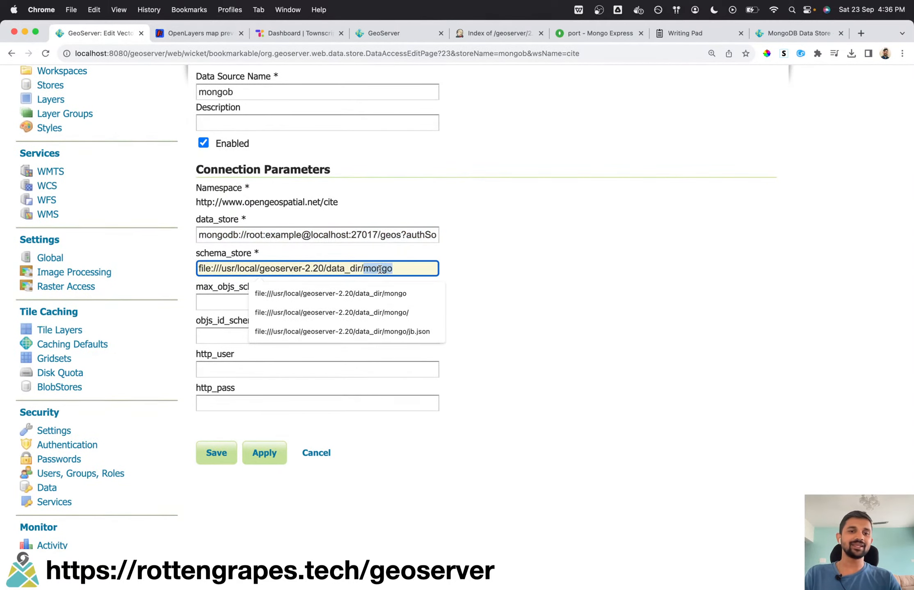
{"action": "triple_click", "coordinate": [380, 269]}
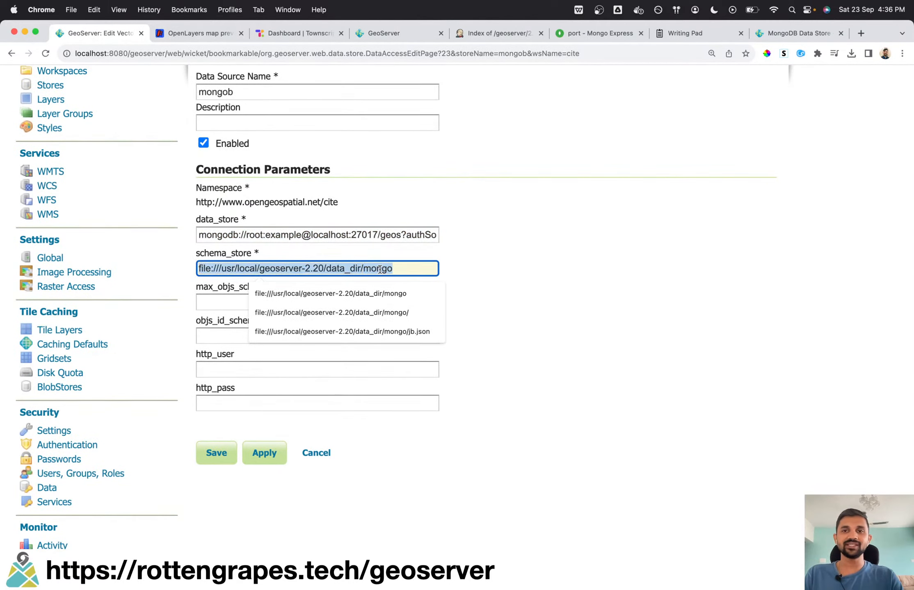
- Check the port documents in Mongo Express, then highlight the data_store host and the data_dir folder in schema_store
{"action": "left_click", "coordinate": [607, 34]}
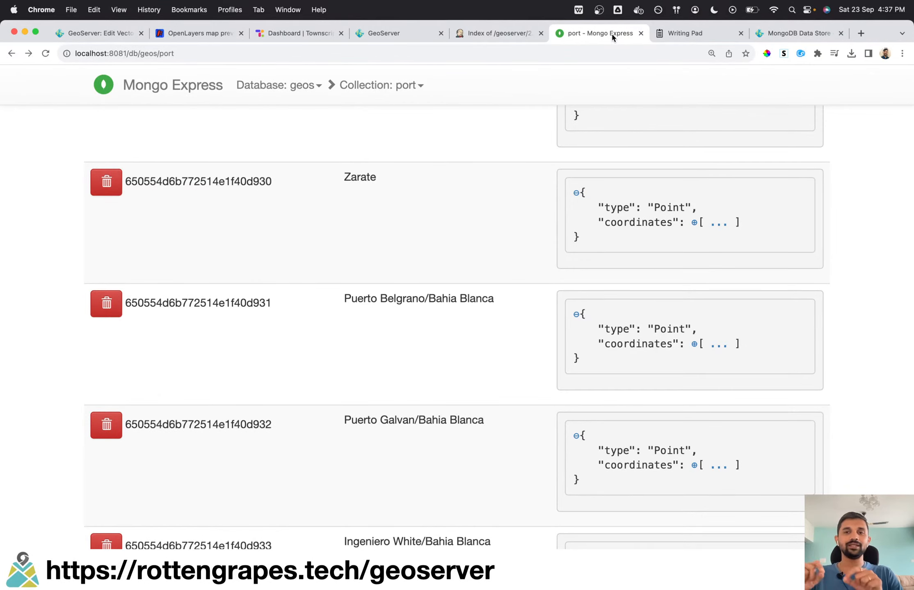
{"action": "left_click", "coordinate": [101, 35]}
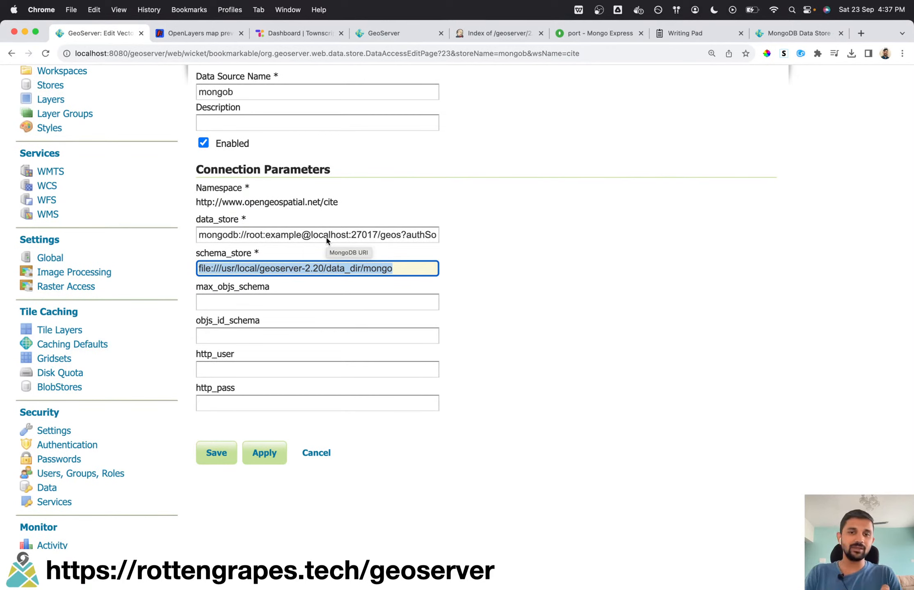
{"action": "double_click", "coordinate": [327, 235]}
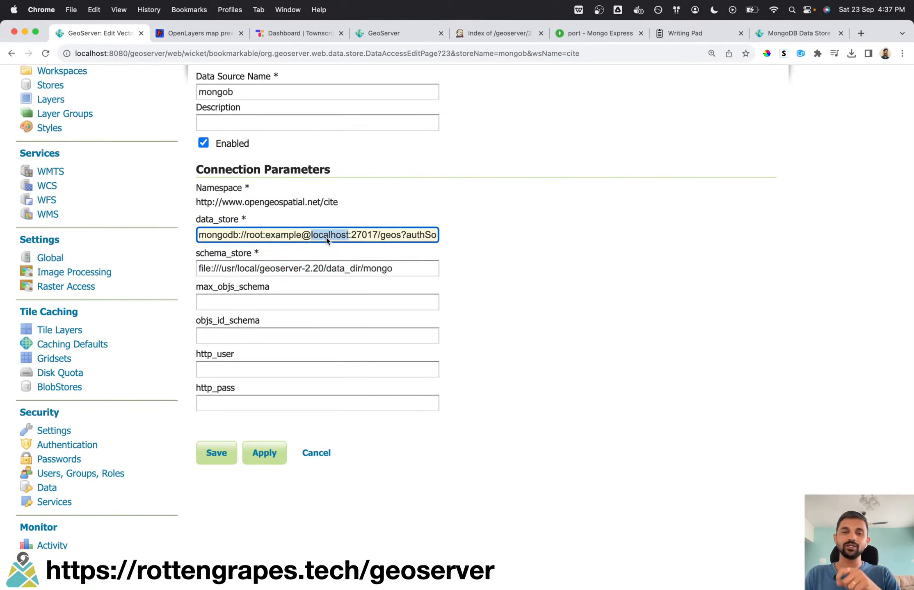
{"action": "left_click", "coordinate": [353, 269]}
{"action": "double_click", "coordinate": [355, 268]}
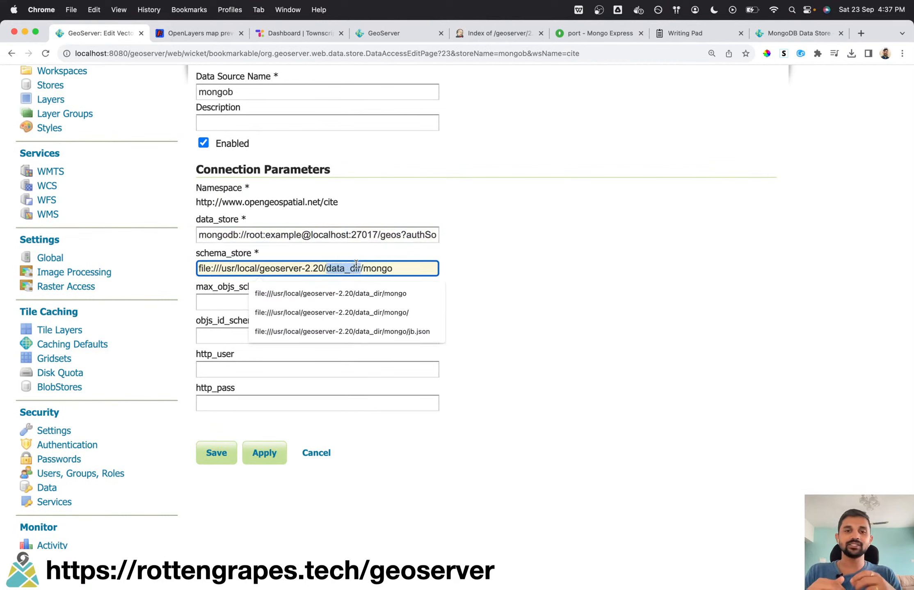
{"action": "left_click", "coordinate": [463, 287]}
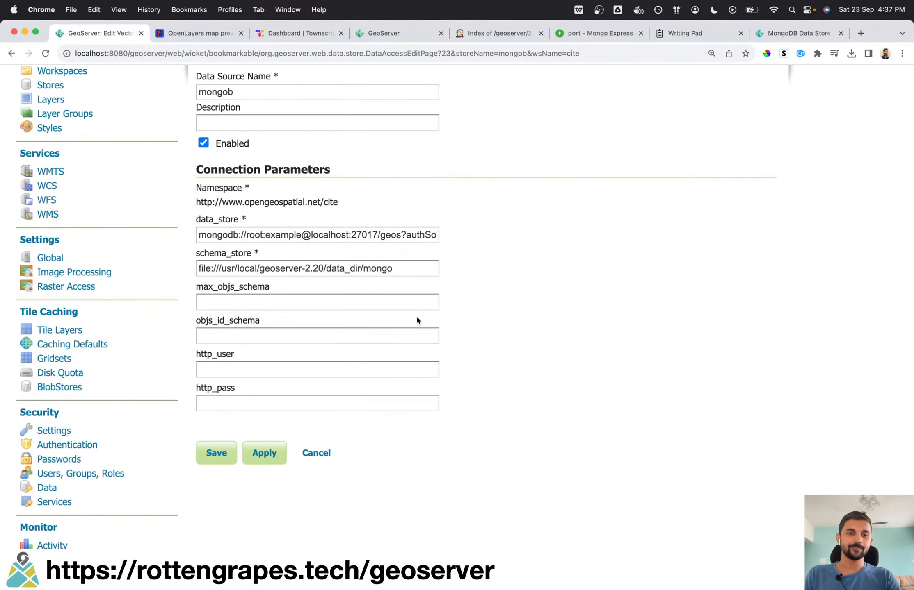
- Switch to the presentation, glance at the Styling Data slide and return to the MongoDB connection slide
{"action": "scroll", "coordinate": [416, 315], "scroll_direction": "up", "scroll_amount": 5}
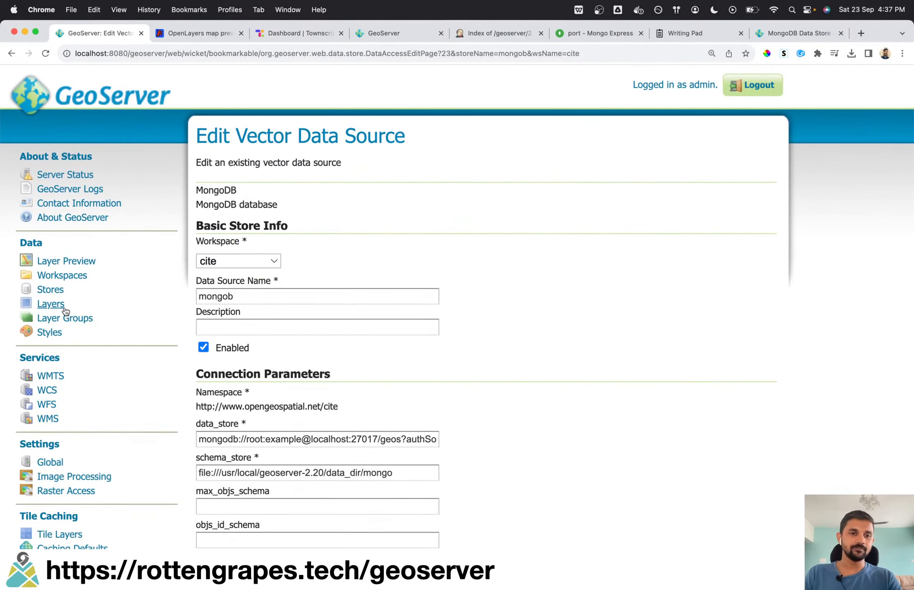
{"action": "key", "text": "ctrl+Right"}
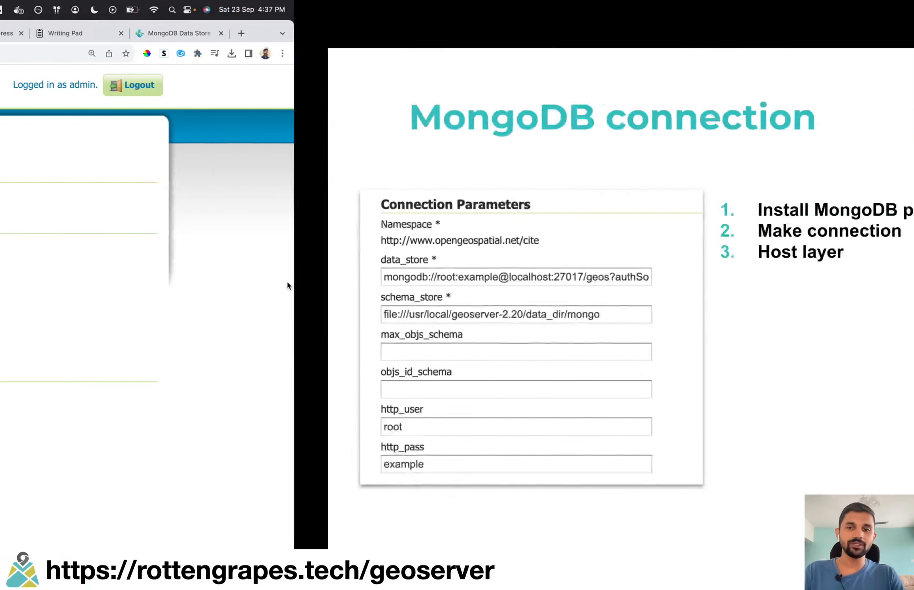
{"action": "key", "text": "Right"}
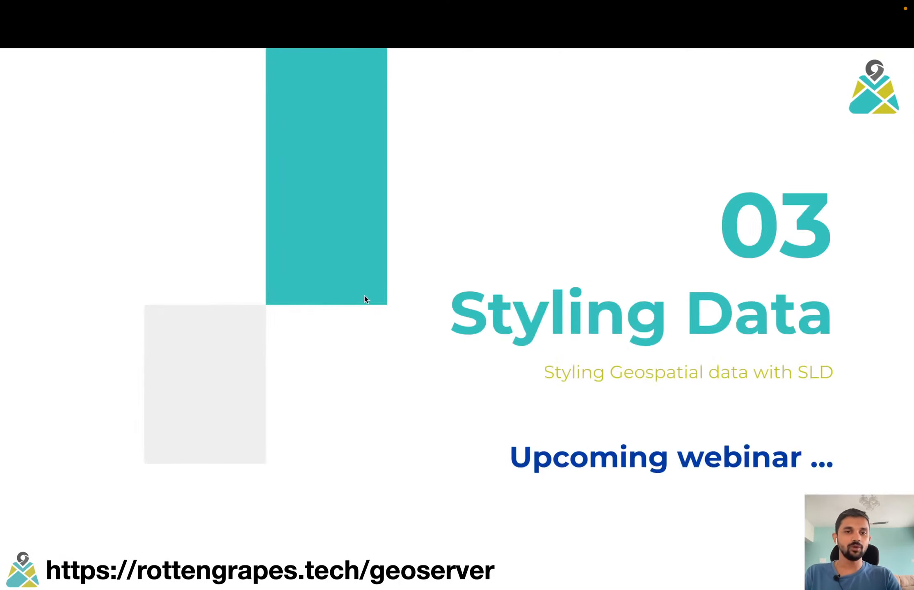
{"action": "key", "text": "Left"}
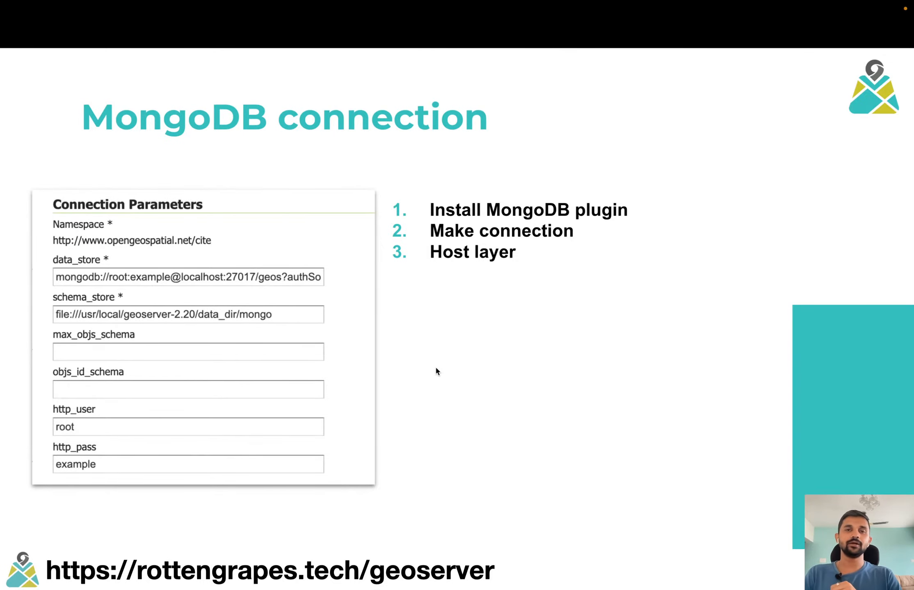
- Go back to Mongo Express and open the geos database overview with its list of collections
{"action": "key", "text": "ctrl+Left"}
{"action": "left_click", "coordinate": [611, 36]}
{"action": "scroll", "coordinate": [287, 122], "scroll_direction": "up", "scroll_amount": 10}
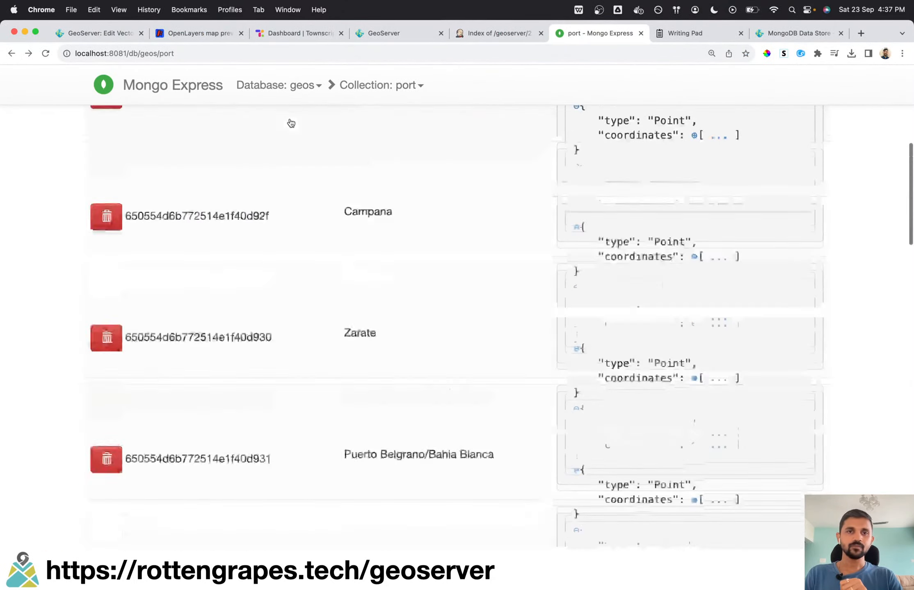
{"action": "left_click", "coordinate": [247, 187]}
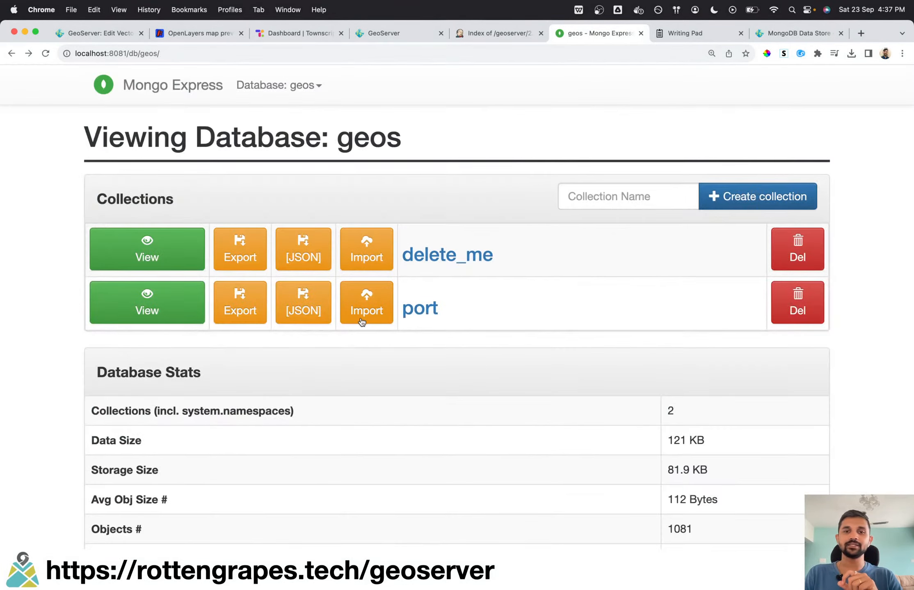
- Review the geos database's collections and stats, then pick geos again from the list of available databases
{"action": "scroll", "coordinate": [361, 321], "scroll_direction": "down", "scroll_amount": 2}
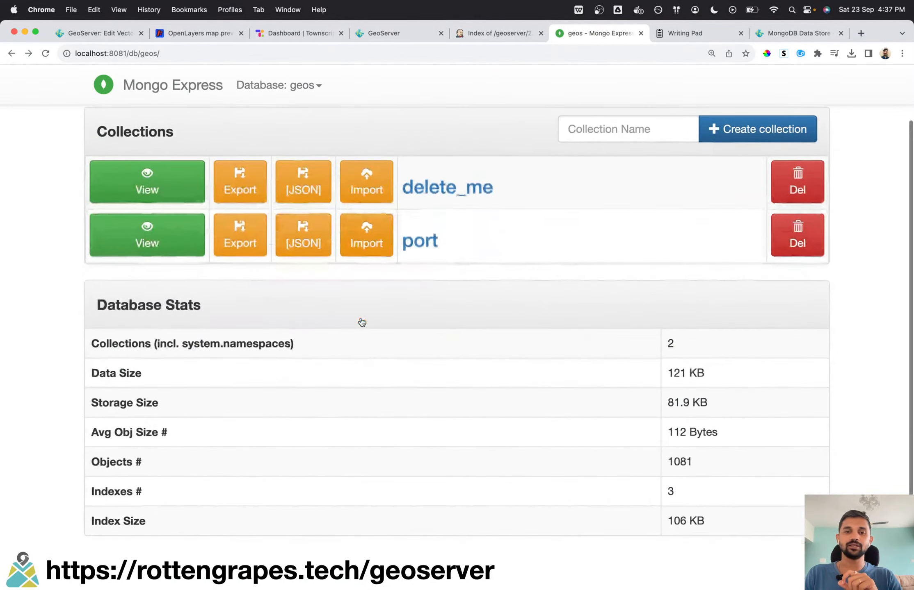
{"action": "scroll", "coordinate": [361, 321], "scroll_direction": "up", "scroll_amount": 3}
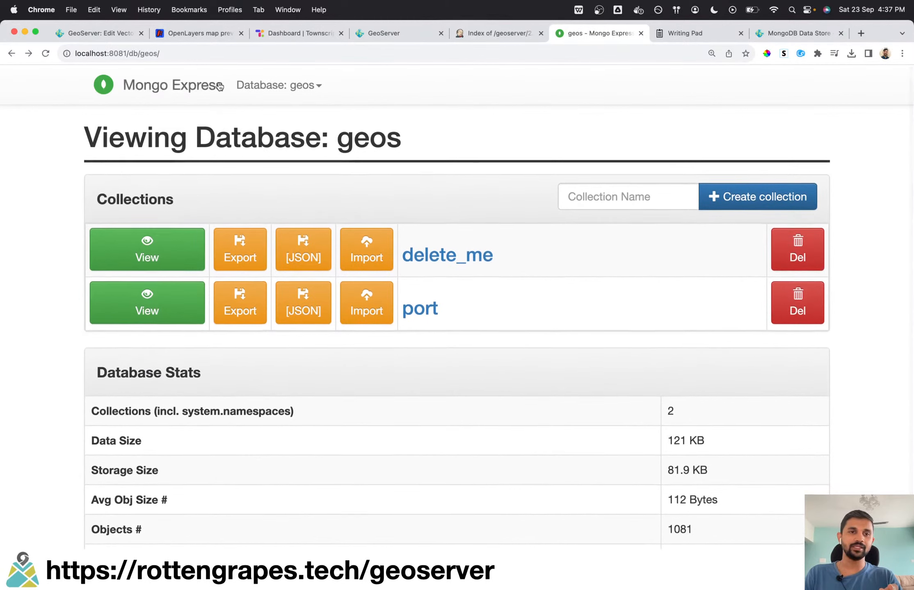
{"action": "left_click", "coordinate": [308, 91]}
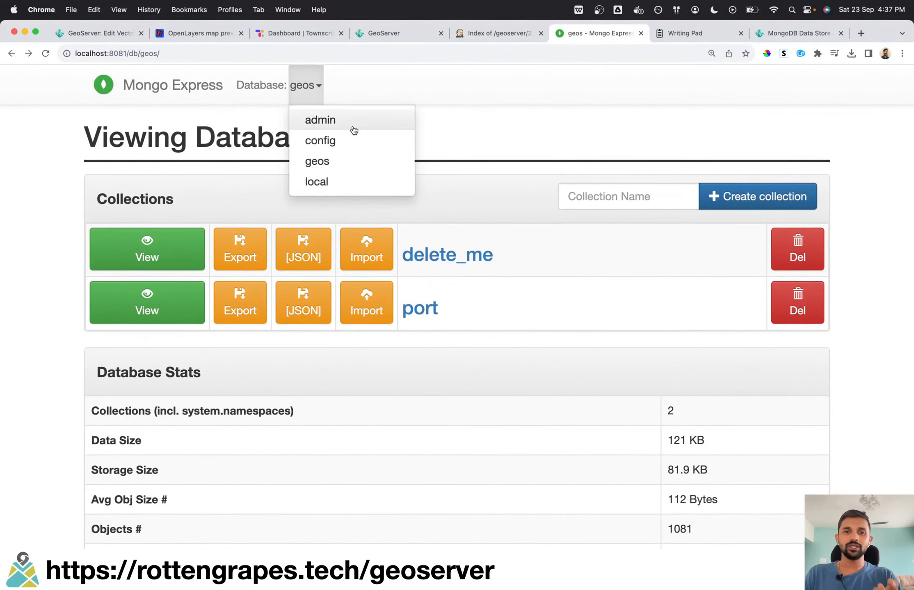
{"action": "left_click", "coordinate": [328, 161]}
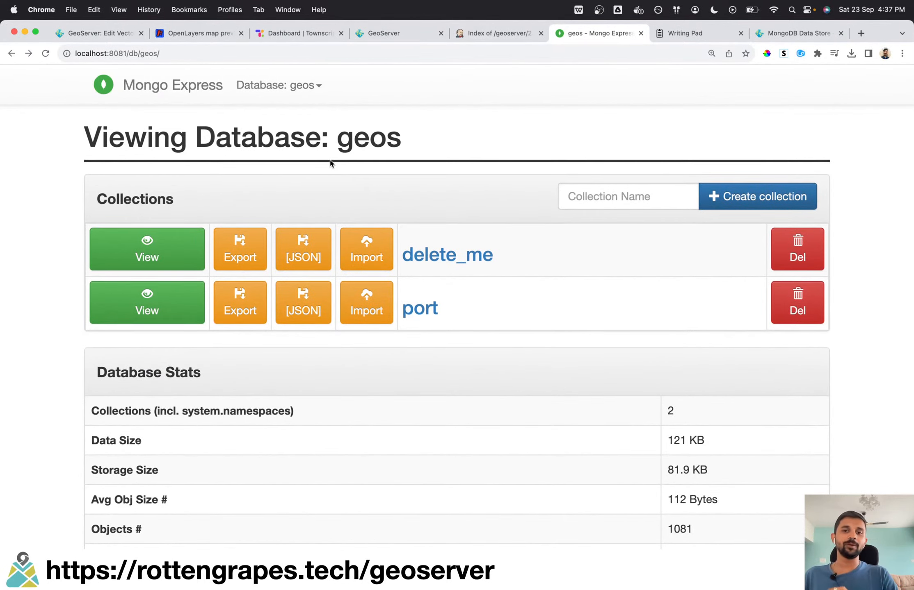
- Open the first Campana document in the port collection and highlight its geometry key
{"action": "left_click", "coordinate": [430, 313]}
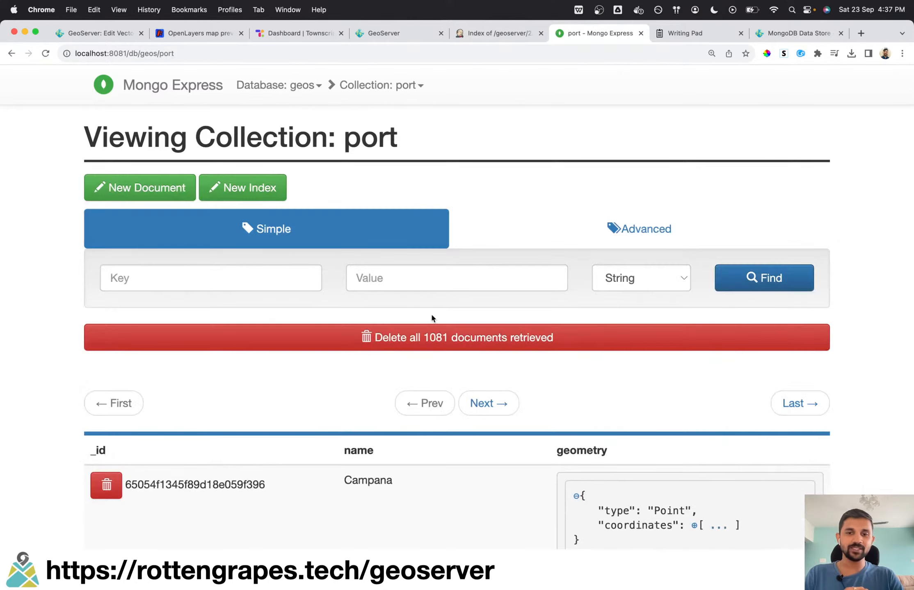
{"action": "scroll", "coordinate": [570, 439], "scroll_direction": "down", "scroll_amount": 5}
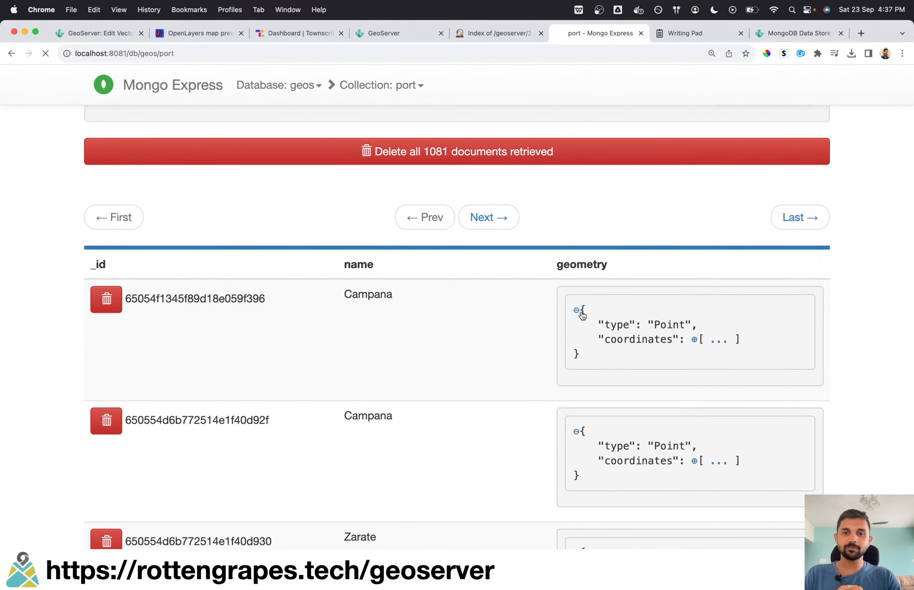
{"action": "left_click", "coordinate": [581, 313]}
{"action": "double_click", "coordinate": [170, 274]}
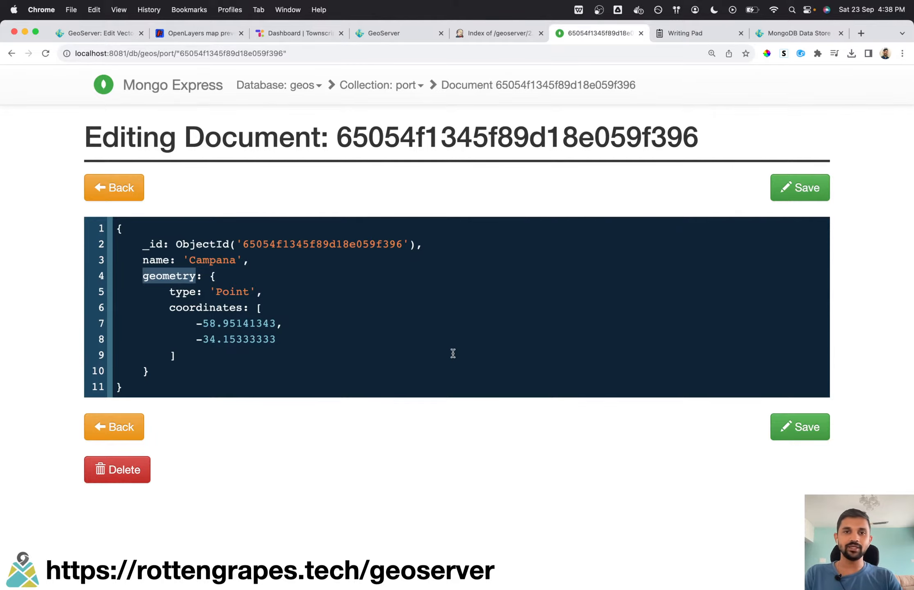
- Switch from the browser to the desktop space with the Docker Desktop containers list
{"action": "key", "text": "ctrl+Left"}
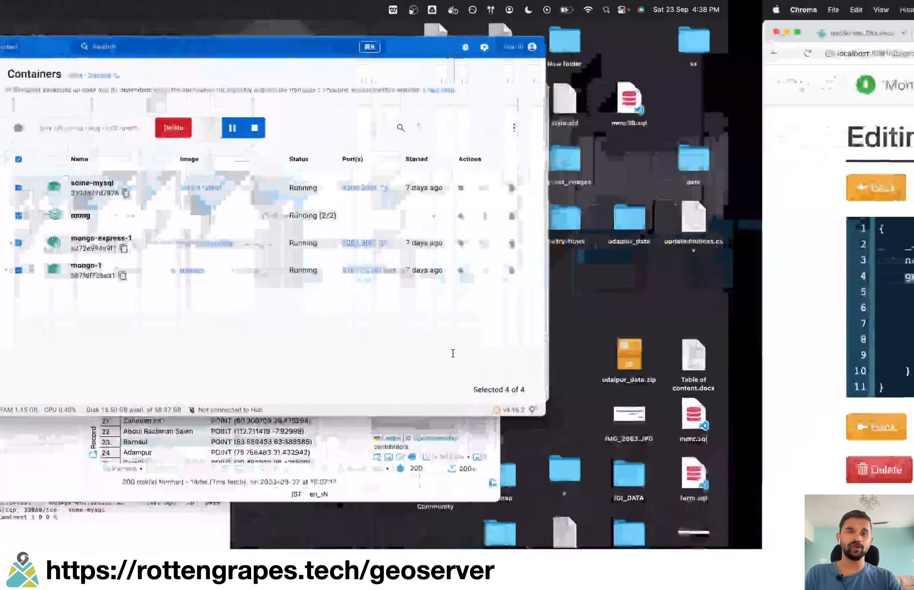